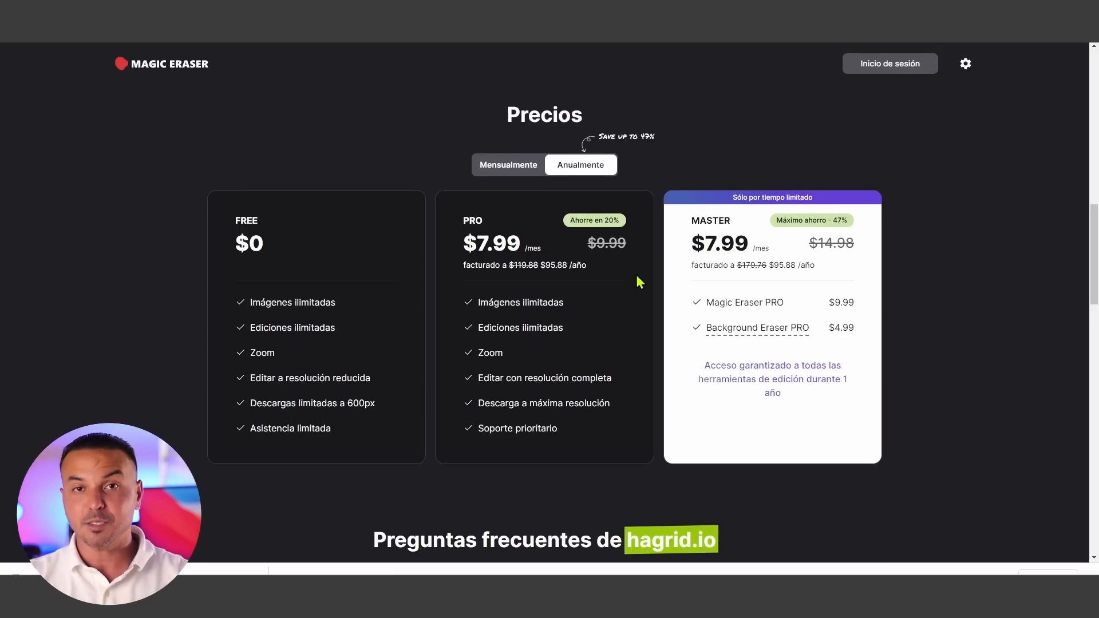
- Upload the image "foto de perfil" to Magic Eraser from the Descargas folder
{"action": "scroll", "coordinate": [640, 283], "scroll_direction": "up", "scroll_amount": 4}
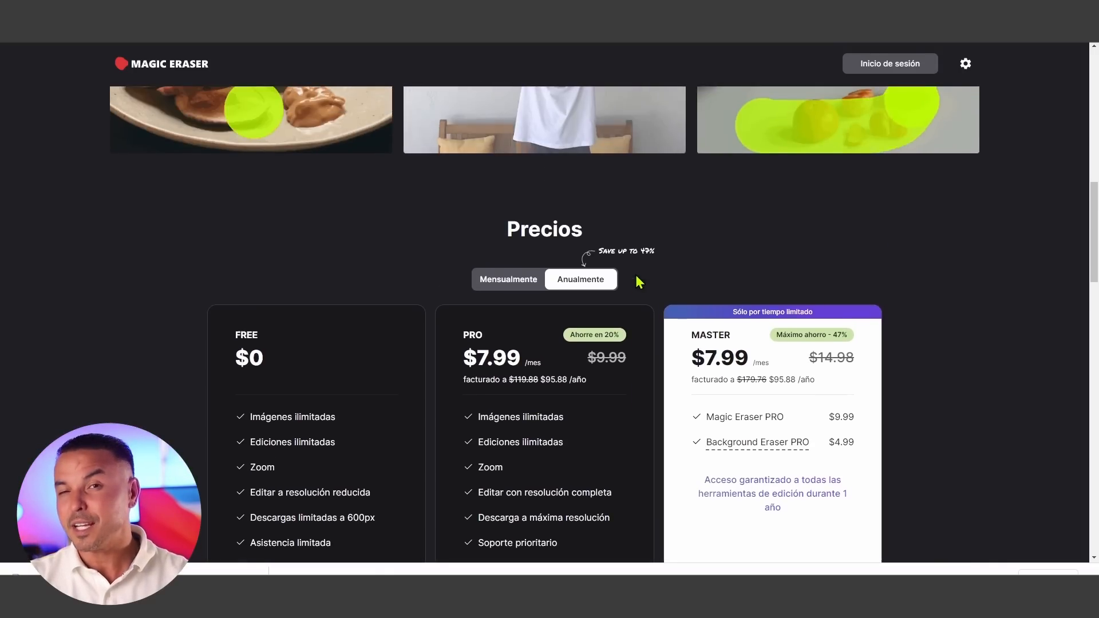
{"action": "scroll", "coordinate": [635, 275], "scroll_direction": "up", "scroll_amount": 1}
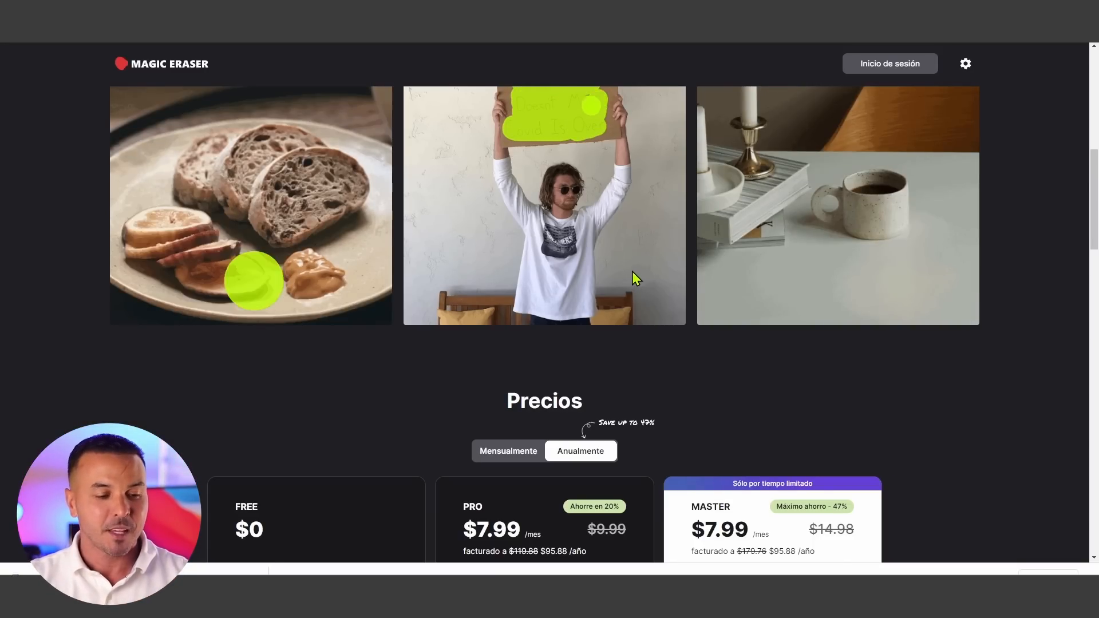
{"action": "scroll", "coordinate": [632, 272], "scroll_direction": "up", "scroll_amount": 6}
{"action": "scroll", "coordinate": [634, 279], "scroll_direction": "up", "scroll_amount": 1}
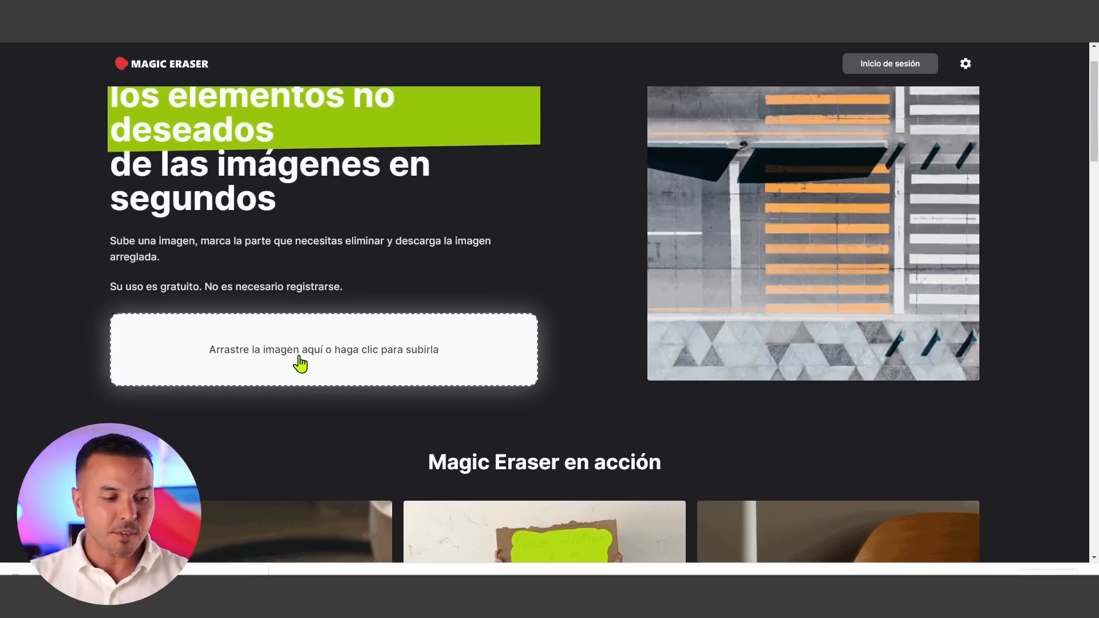
{"action": "left_click", "coordinate": [300, 363]}
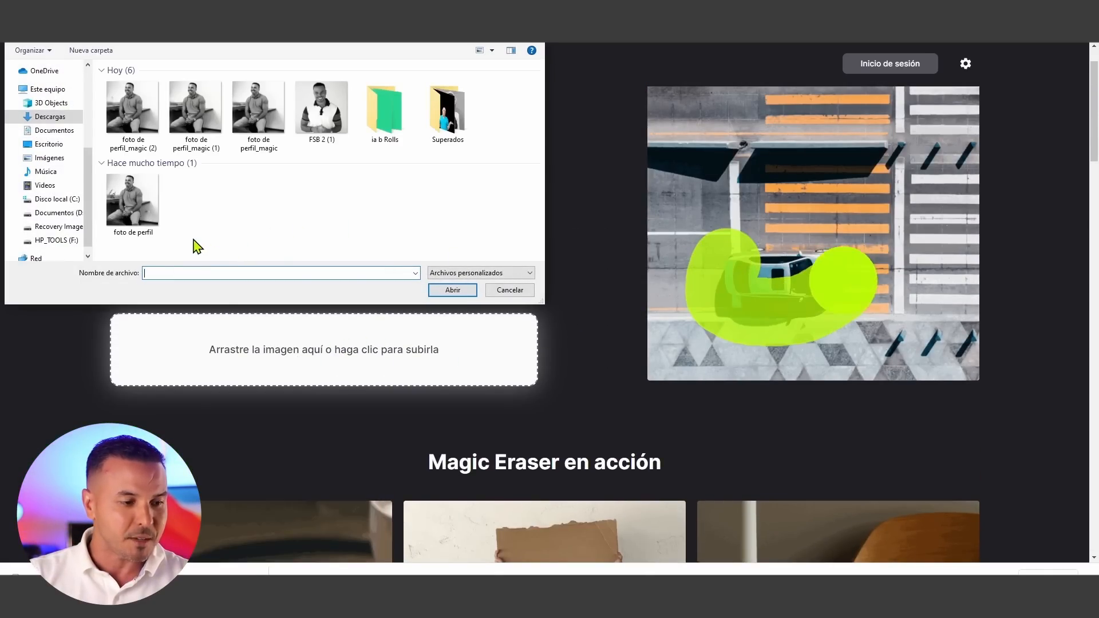
{"action": "left_click", "coordinate": [132, 202]}
{"action": "left_click", "coordinate": [452, 290]}
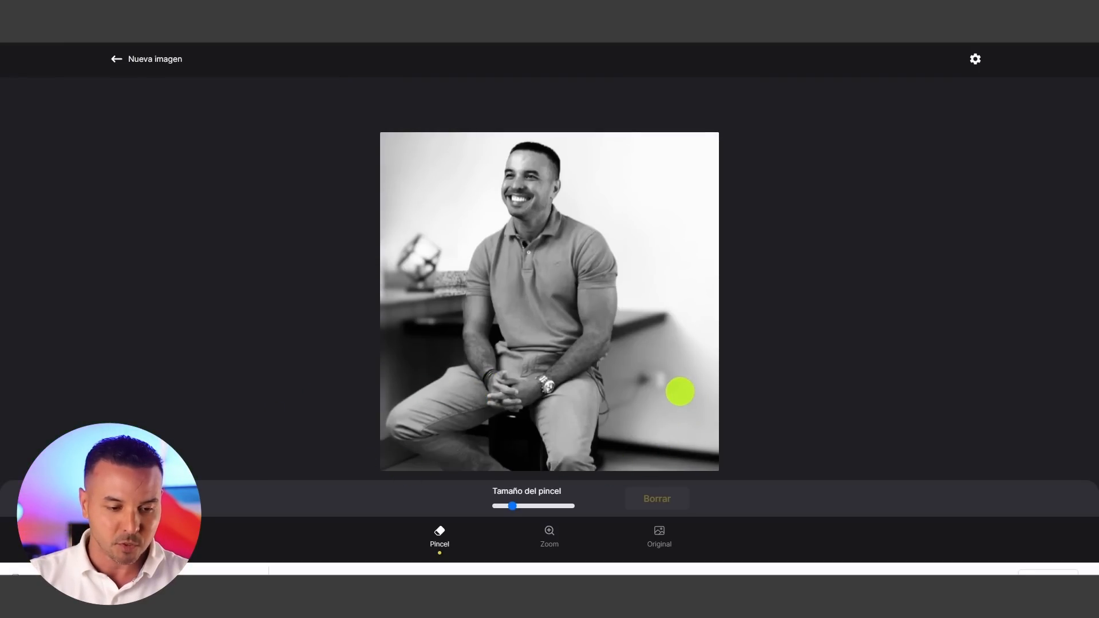
- Brush over the wall outlet and the desk ornament behind the man and erase them
{"action": "mouse_move", "coordinate": [698, 397]}
{"action": "left_mouse_down"}
{"action": "mouse_move", "coordinate": [664, 388]}
{"action": "mouse_move", "coordinate": [633, 442]}
{"action": "left_mouse_up"}
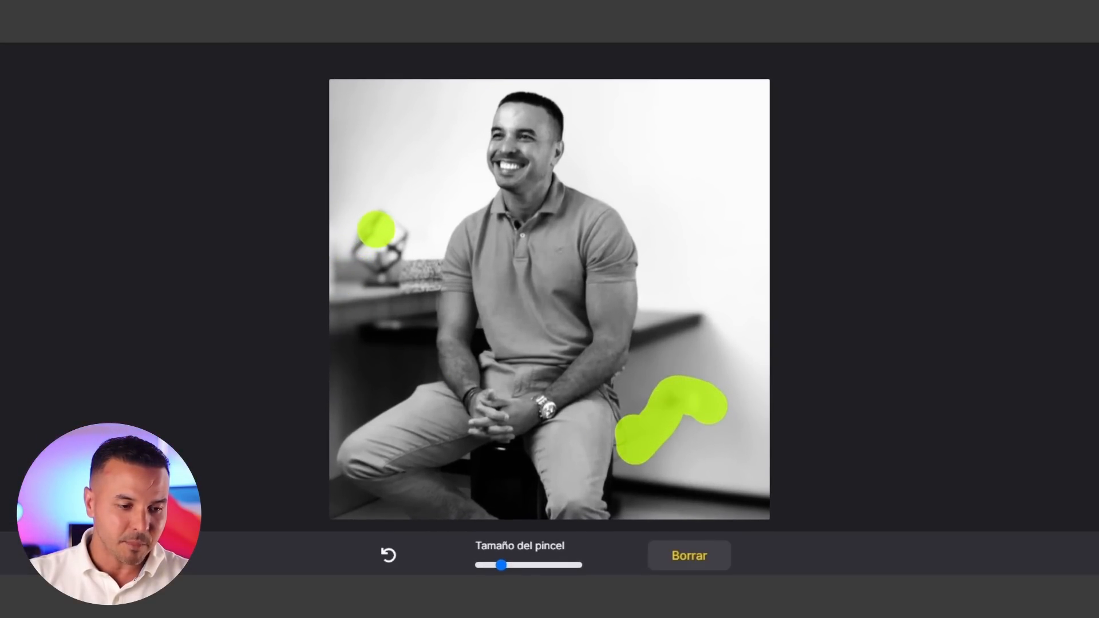
{"action": "mouse_move", "coordinate": [381, 225]}
{"action": "left_mouse_down"}
{"action": "mouse_move", "coordinate": [392, 252]}
{"action": "mouse_move", "coordinate": [375, 272]}
{"action": "mouse_move", "coordinate": [364, 251]}
{"action": "mouse_move", "coordinate": [391, 283]}
{"action": "left_mouse_up"}
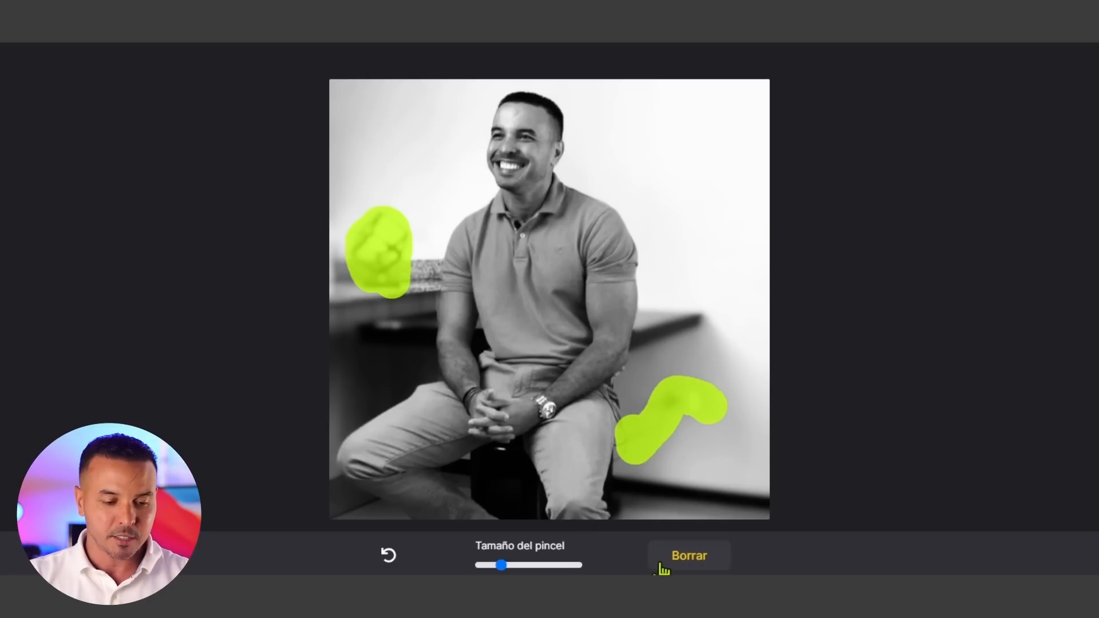
{"action": "left_click", "coordinate": [691, 556]}
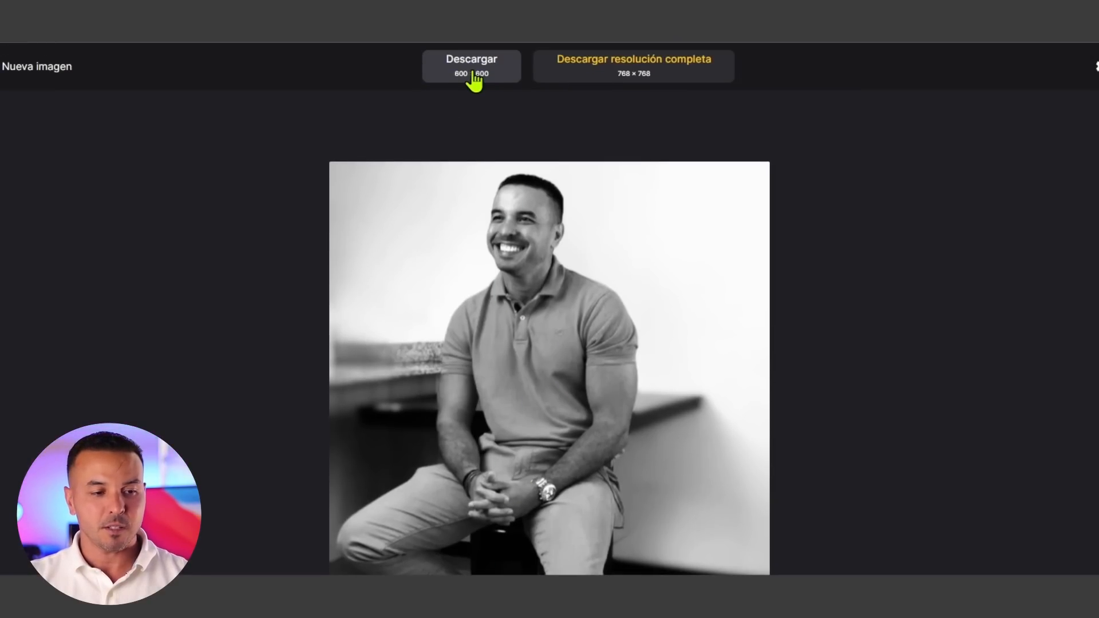
- Download the edited image at low resolution
{"action": "left_click", "coordinate": [473, 68]}
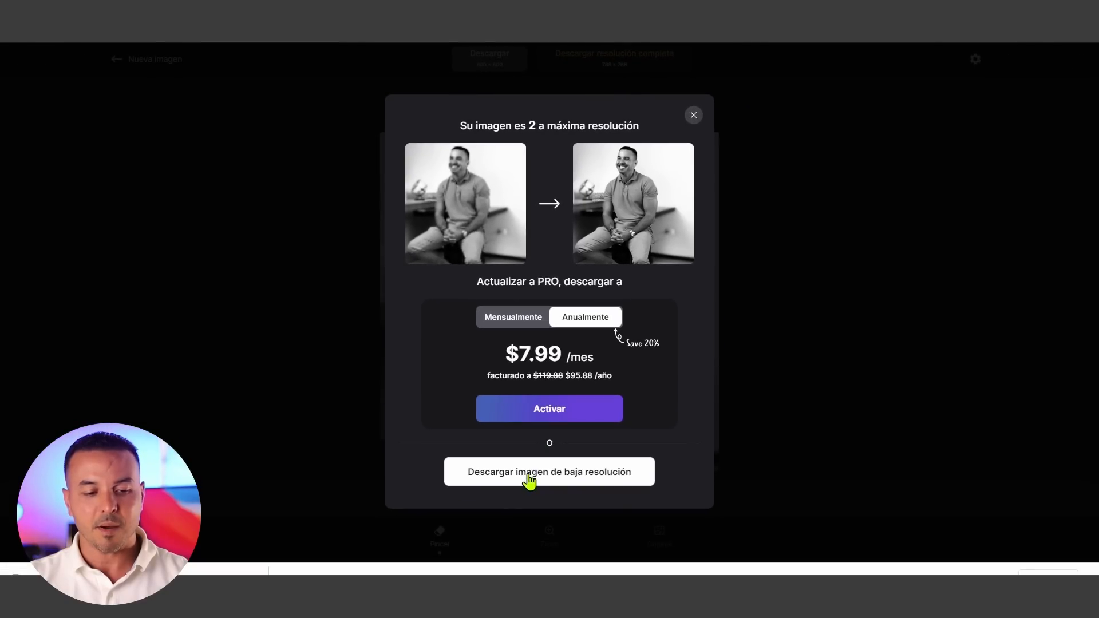
{"action": "left_click", "coordinate": [528, 472]}
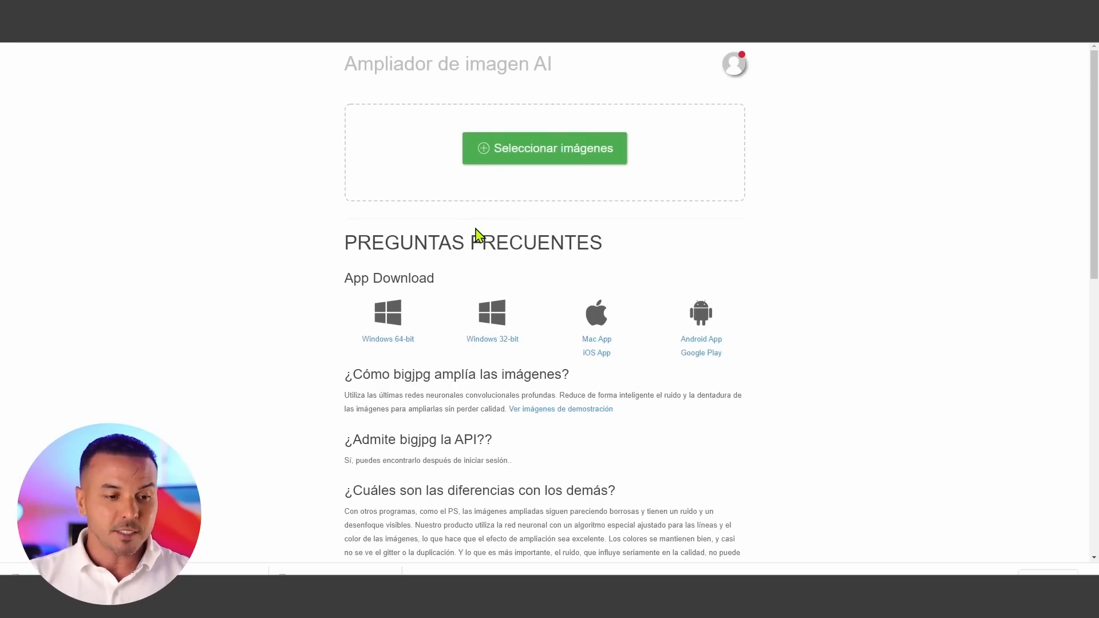
- Upload "foto de perfil_magic" to the bigjpg AI image enlarger
{"action": "left_click", "coordinate": [503, 164]}
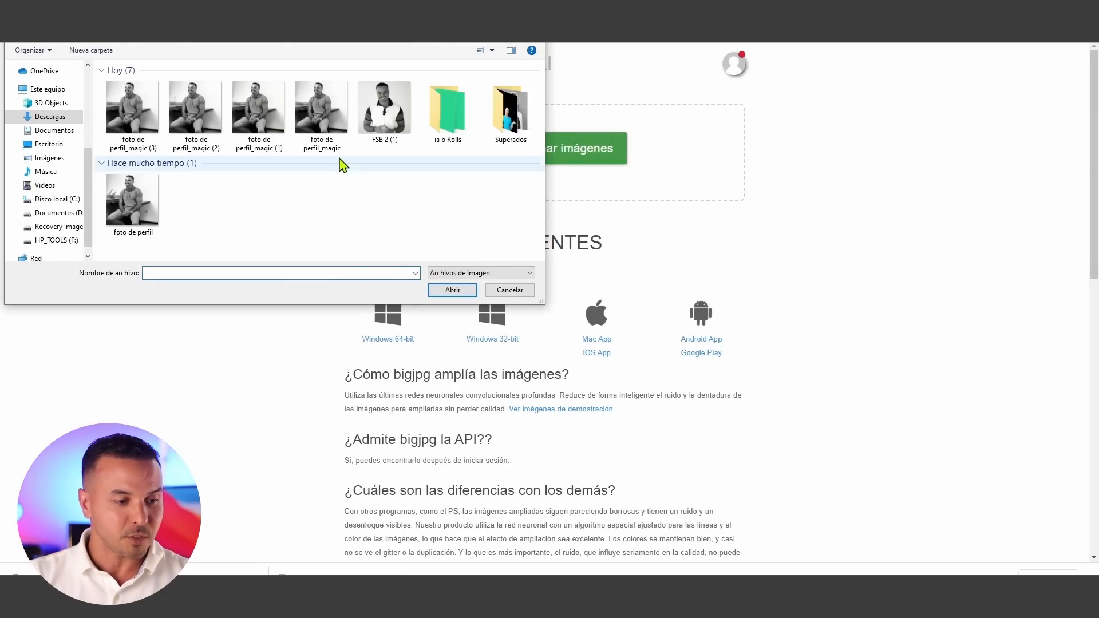
{"action": "left_click", "coordinate": [328, 135]}
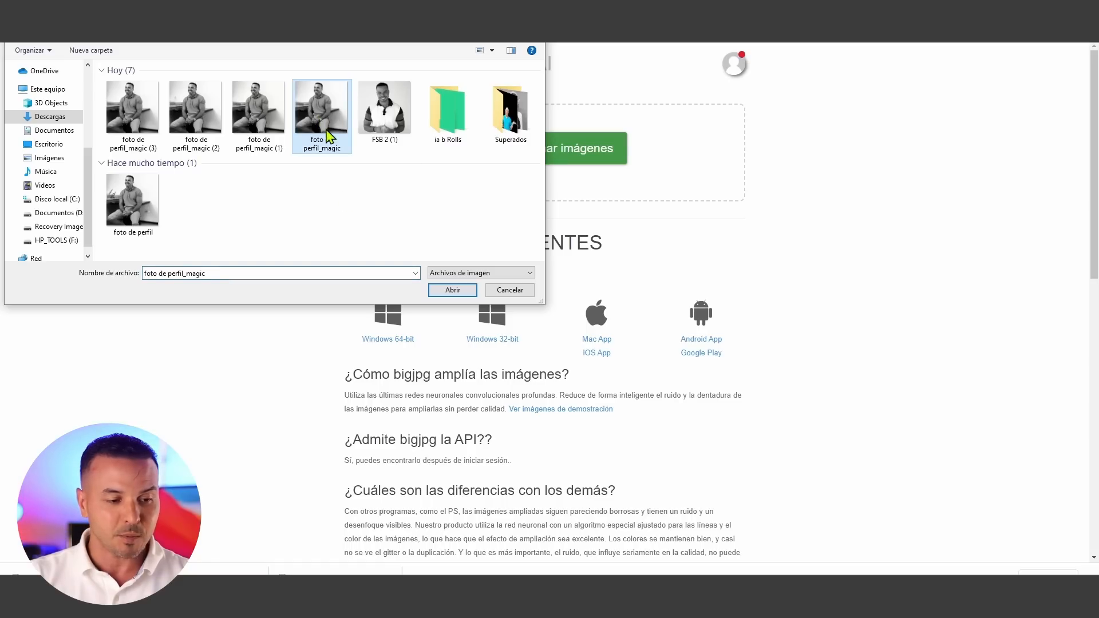
{"action": "left_click", "coordinate": [452, 290]}
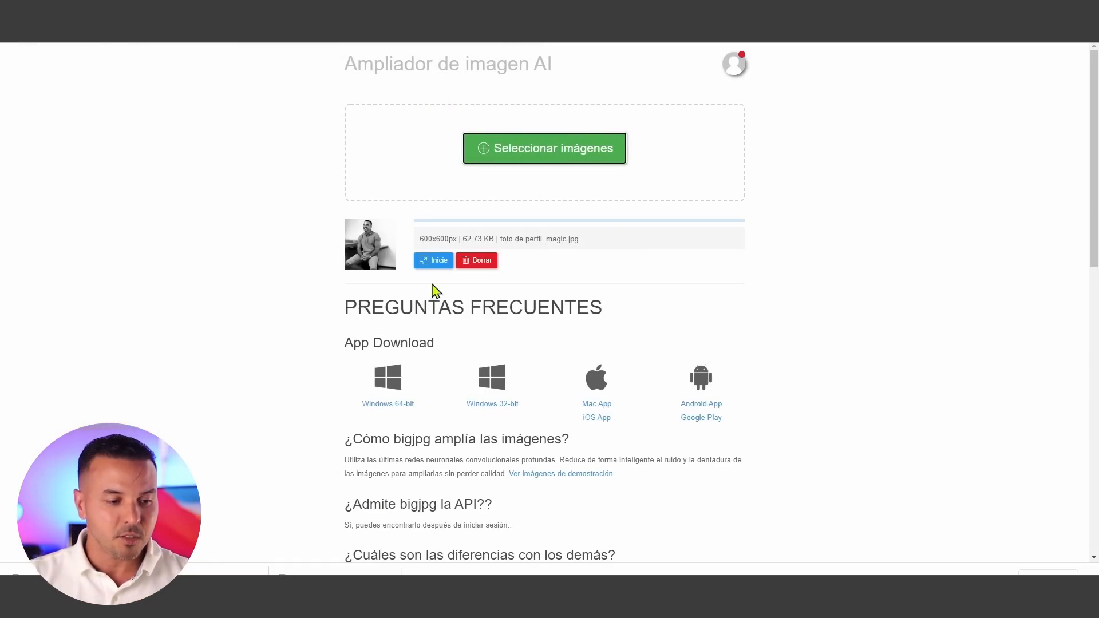
- Start enlarging the image with type Foto, 4x scale and the highest noise reduction (El más alto)
{"action": "left_click", "coordinate": [433, 261]}
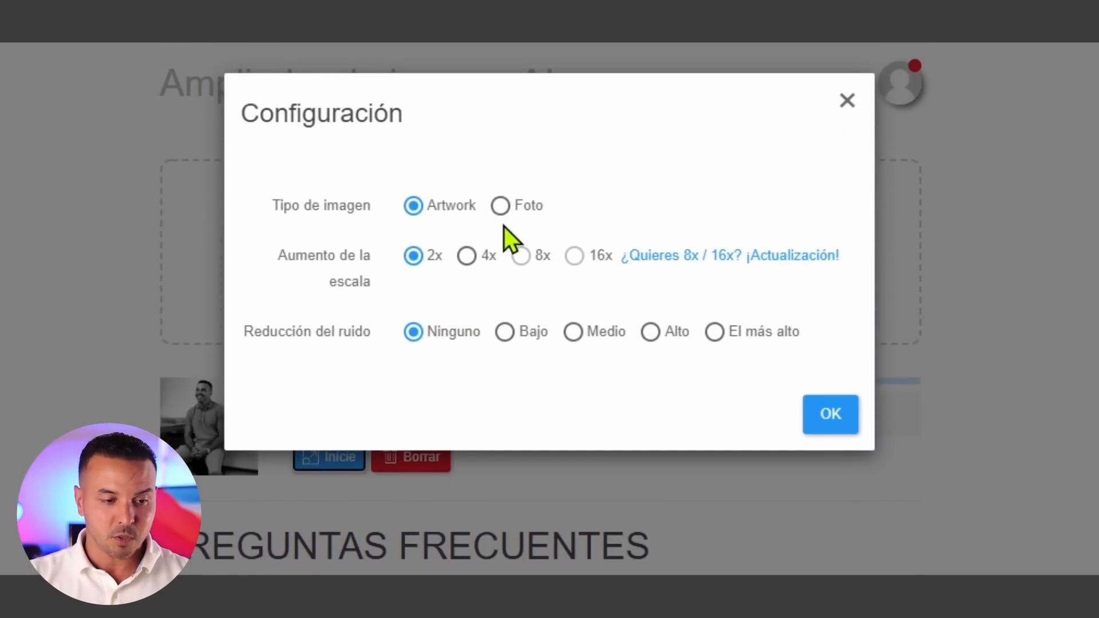
{"action": "left_click", "coordinate": [500, 207]}
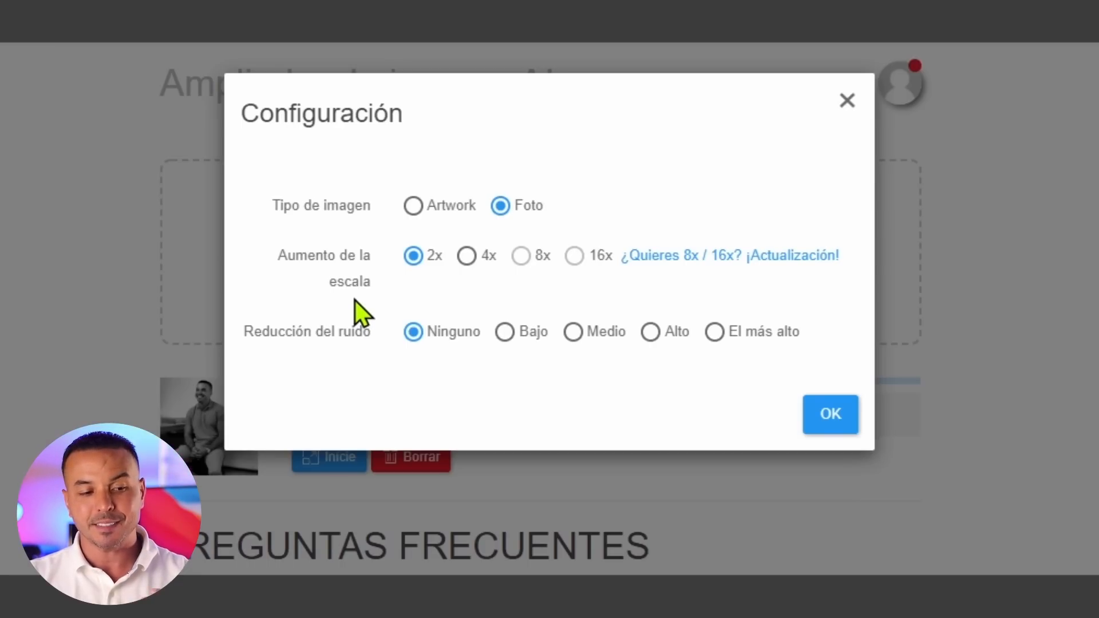
{"action": "left_click", "coordinate": [467, 256]}
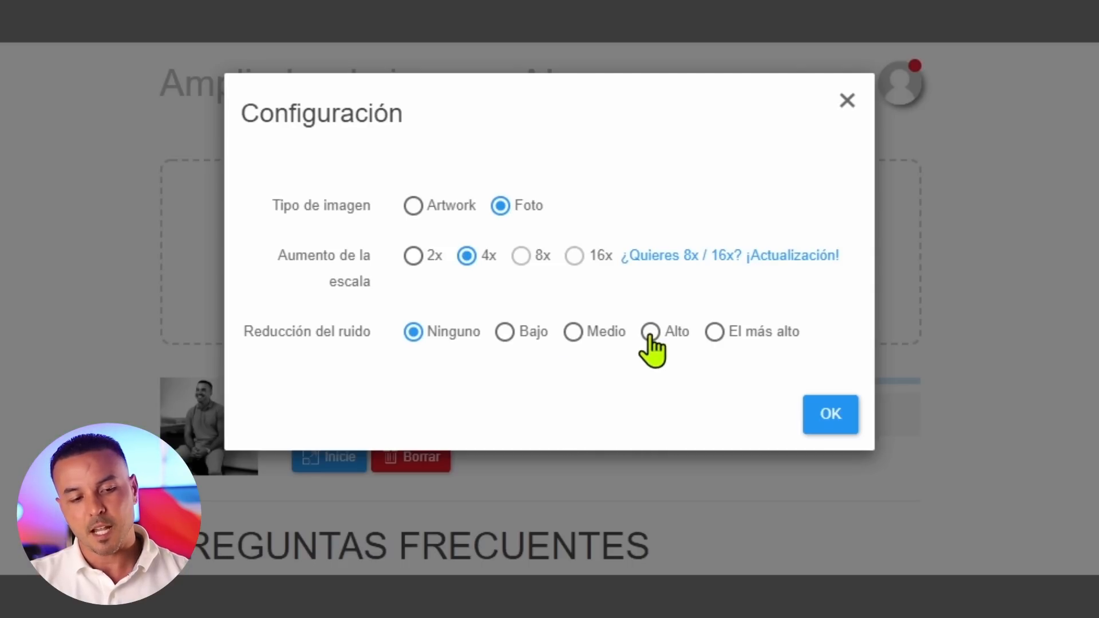
{"action": "left_click", "coordinate": [714, 333]}
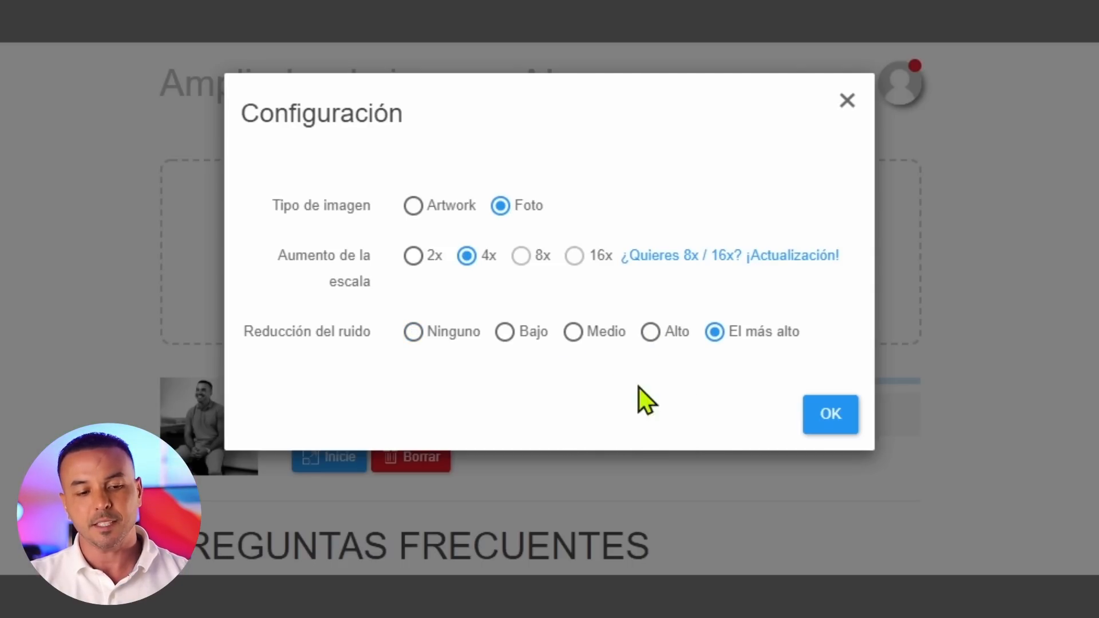
{"action": "left_click", "coordinate": [824, 423]}
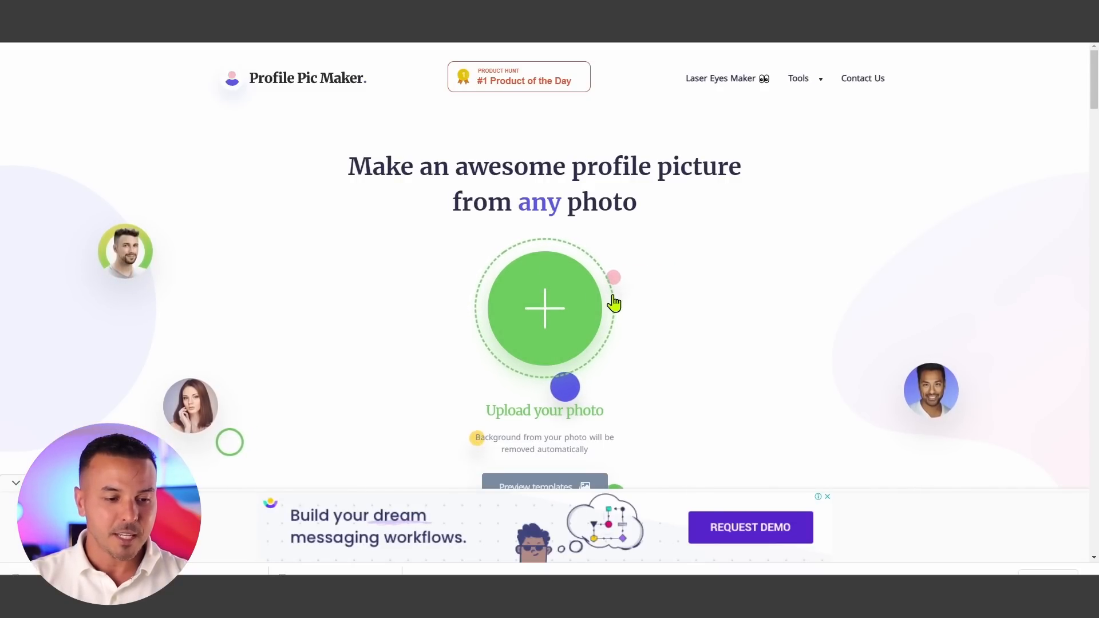
- Upload the photo "FSB 2 (1)" to Profile Pic Maker
{"action": "left_click", "coordinate": [549, 317]}
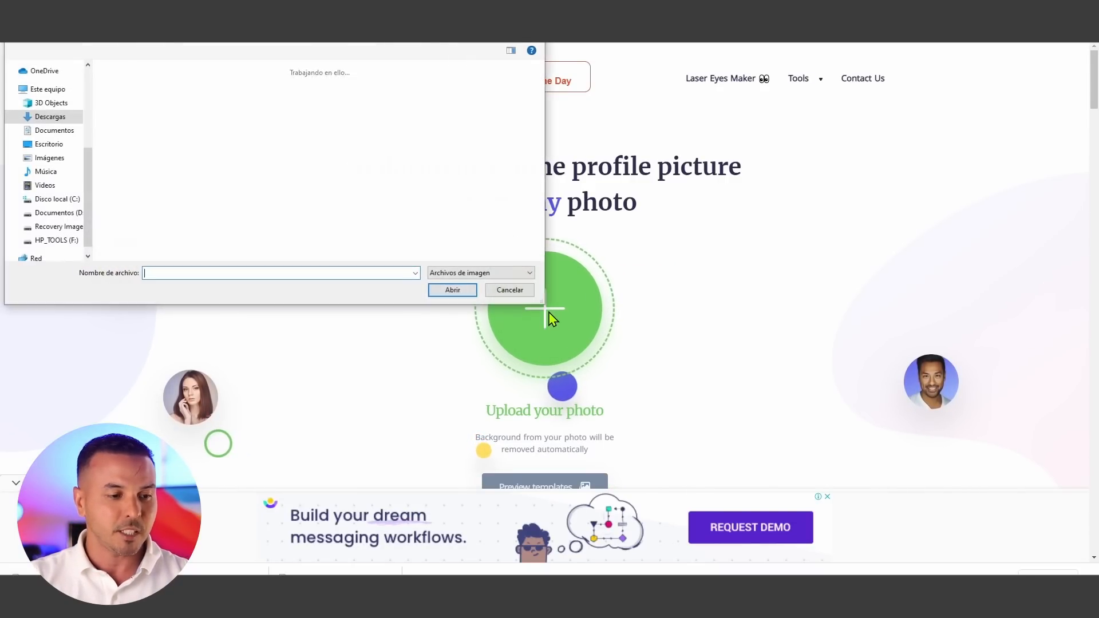
{"action": "left_click", "coordinate": [391, 137]}
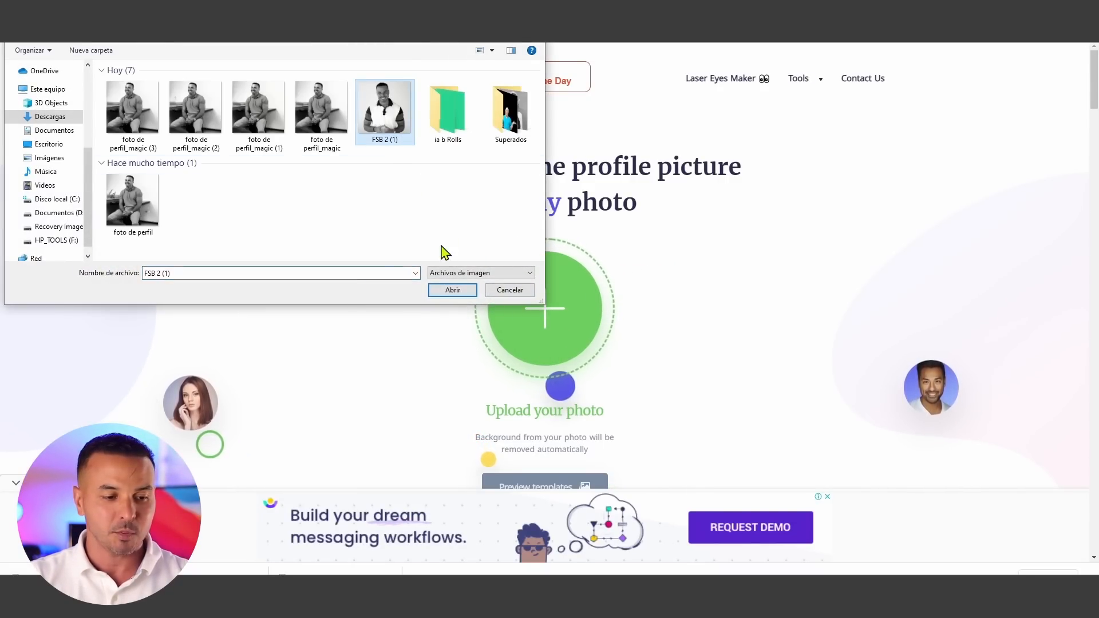
{"action": "left_click", "coordinate": [452, 290]}
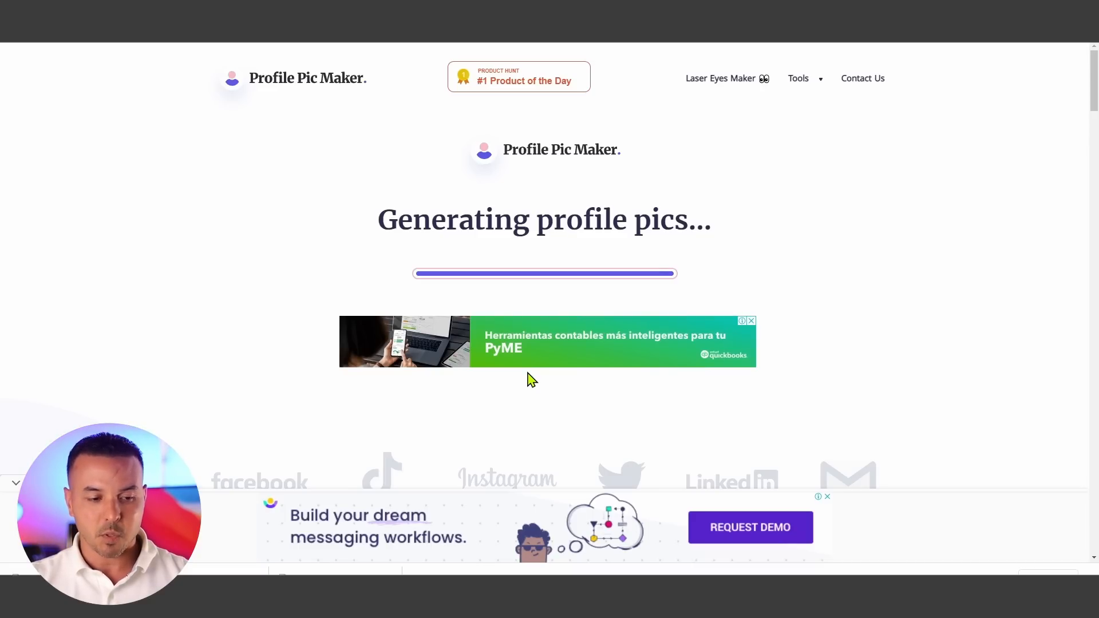
- Scroll through the generated profile picture templates
{"action": "scroll", "coordinate": [664, 343], "scroll_direction": "down", "scroll_amount": 5}
{"action": "scroll", "coordinate": [665, 341], "scroll_direction": "down", "scroll_amount": 7}
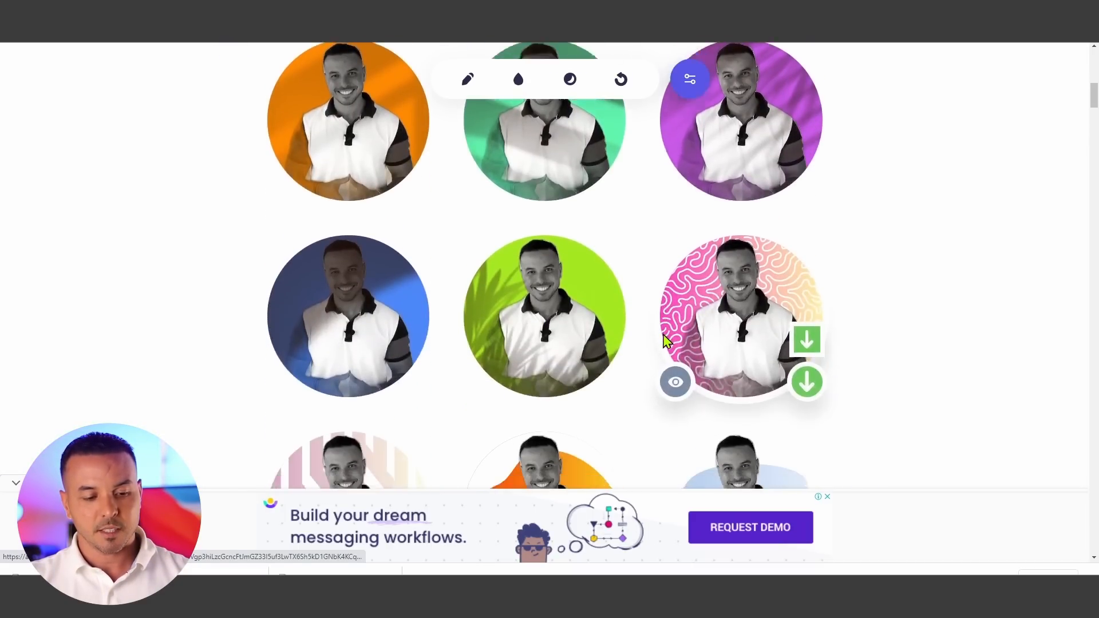
{"action": "scroll", "coordinate": [665, 341], "scroll_direction": "down", "scroll_amount": 10}
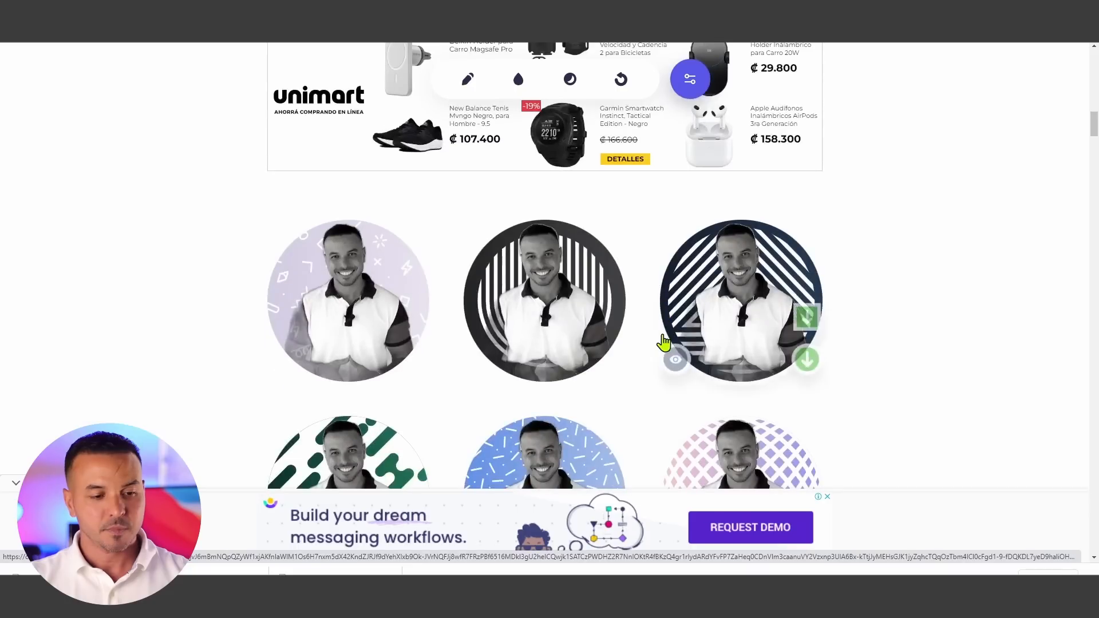
{"action": "scroll", "coordinate": [664, 341], "scroll_direction": "down", "scroll_amount": 6}
{"action": "scroll", "coordinate": [664, 339], "scroll_direction": "down", "scroll_amount": 5}
{"action": "scroll", "coordinate": [664, 338], "scroll_direction": "up", "scroll_amount": 9}
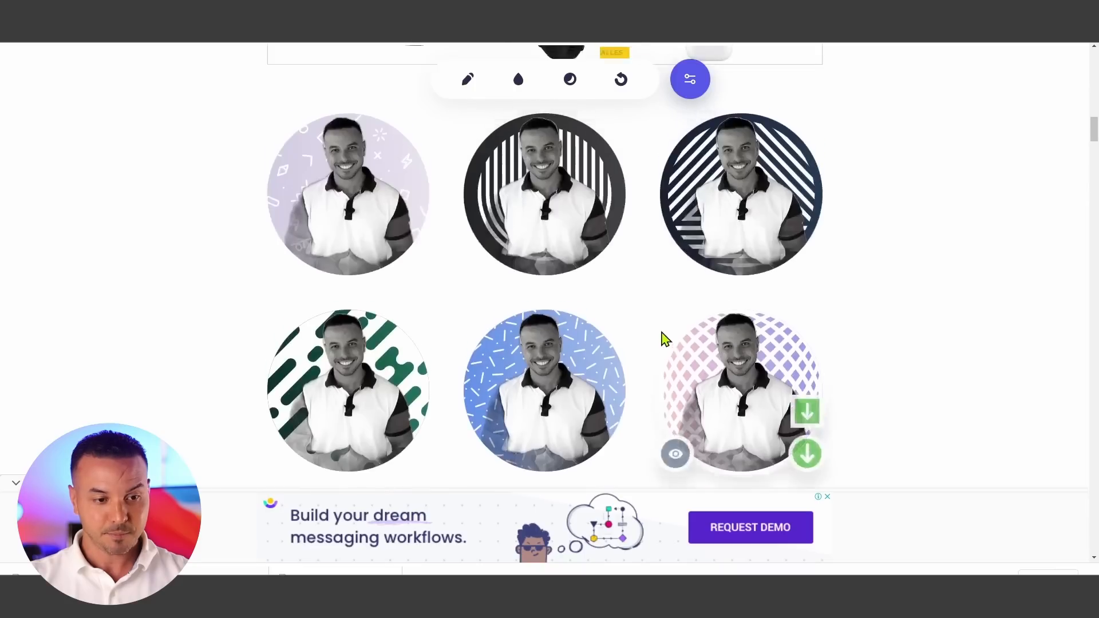
{"action": "scroll", "coordinate": [664, 339], "scroll_direction": "down", "scroll_amount": 10}
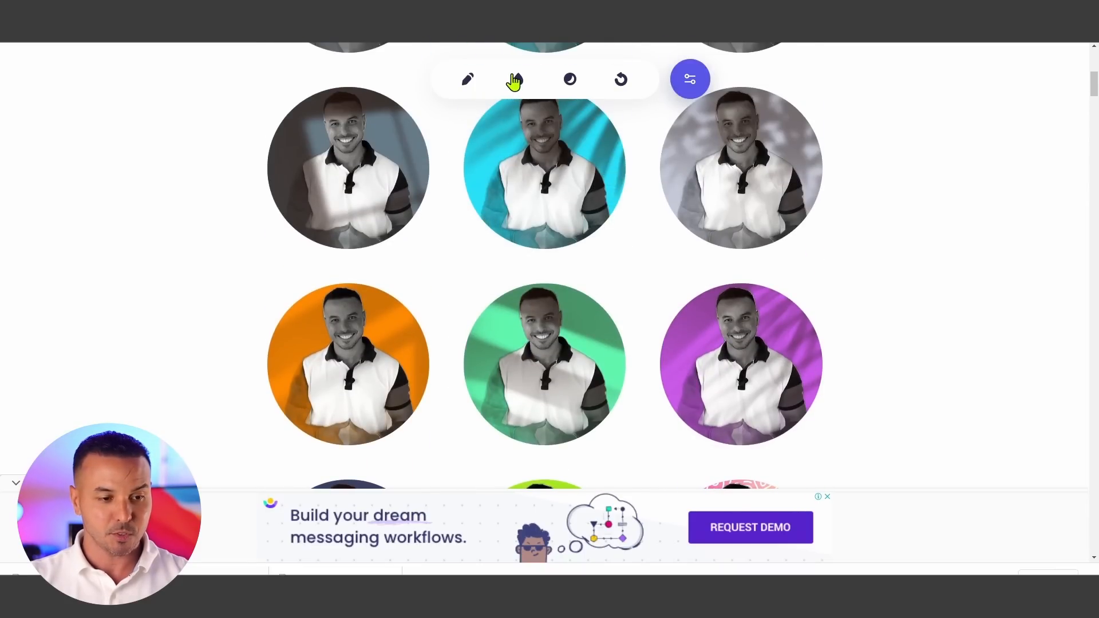
- Change the profile pictures' background to a purple-to-blue gradient from the palette
{"action": "left_click", "coordinate": [514, 81]}
{"action": "scroll", "coordinate": [553, 308], "scroll_direction": "up", "scroll_amount": 3}
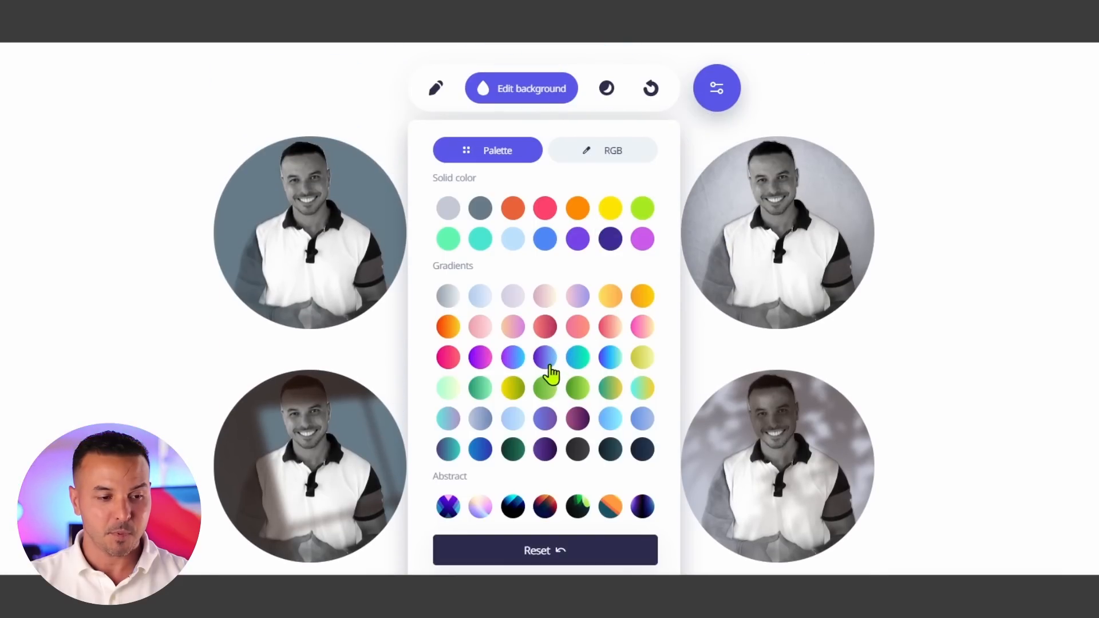
{"action": "left_click", "coordinate": [548, 365]}
{"action": "scroll", "coordinate": [599, 357], "scroll_direction": "up", "scroll_amount": 1}
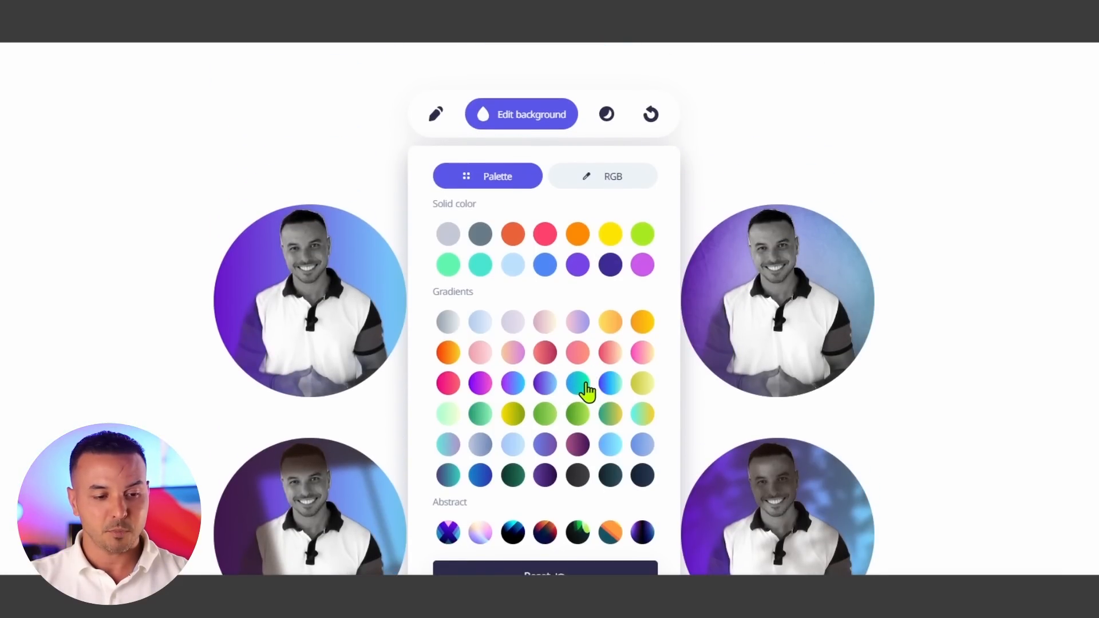
{"action": "left_click", "coordinate": [583, 386]}
{"action": "left_click", "coordinate": [602, 388]}
{"action": "left_click", "coordinate": [554, 385]}
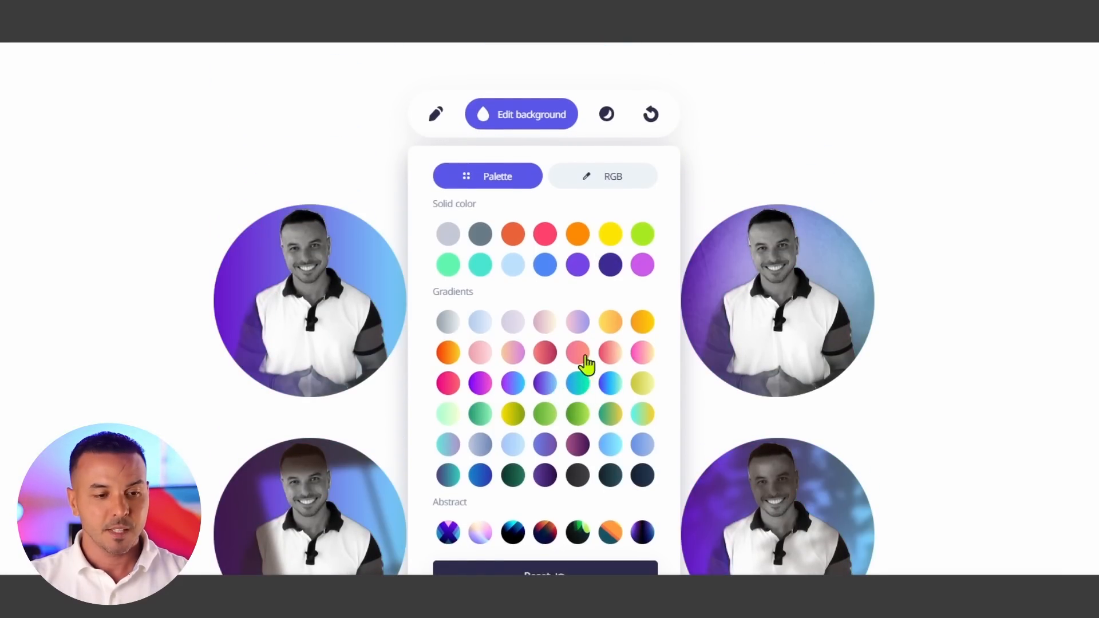
{"action": "left_click", "coordinate": [806, 169]}
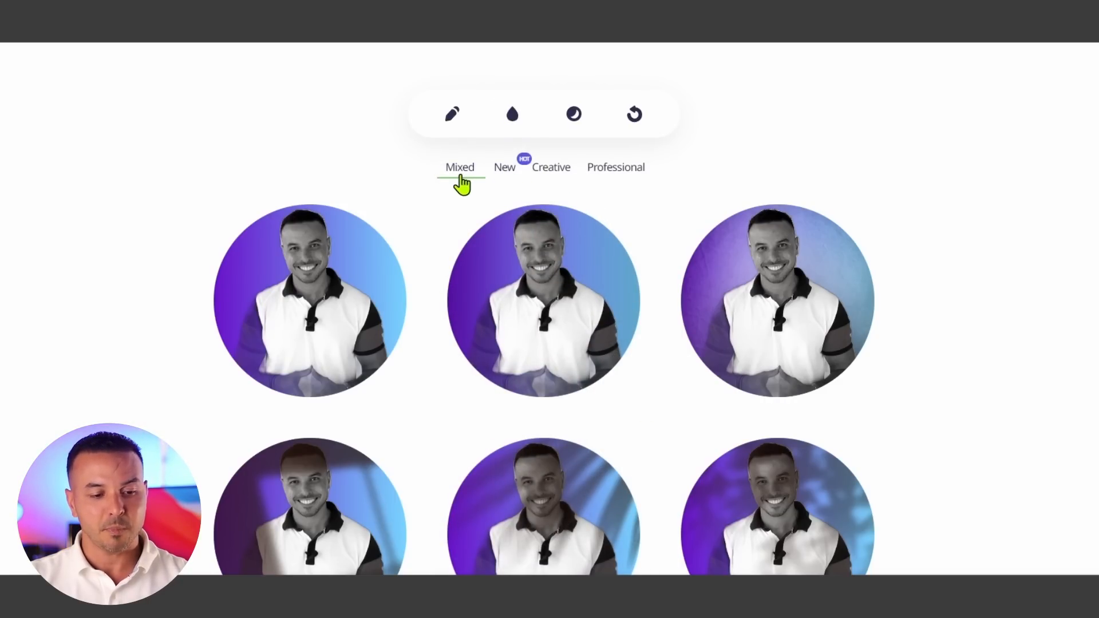
- Browse the profile pictures in the New template category
{"action": "scroll", "coordinate": [540, 368], "scroll_direction": "down", "scroll_amount": 5}
{"action": "scroll", "coordinate": [538, 368], "scroll_direction": "up", "scroll_amount": 8}
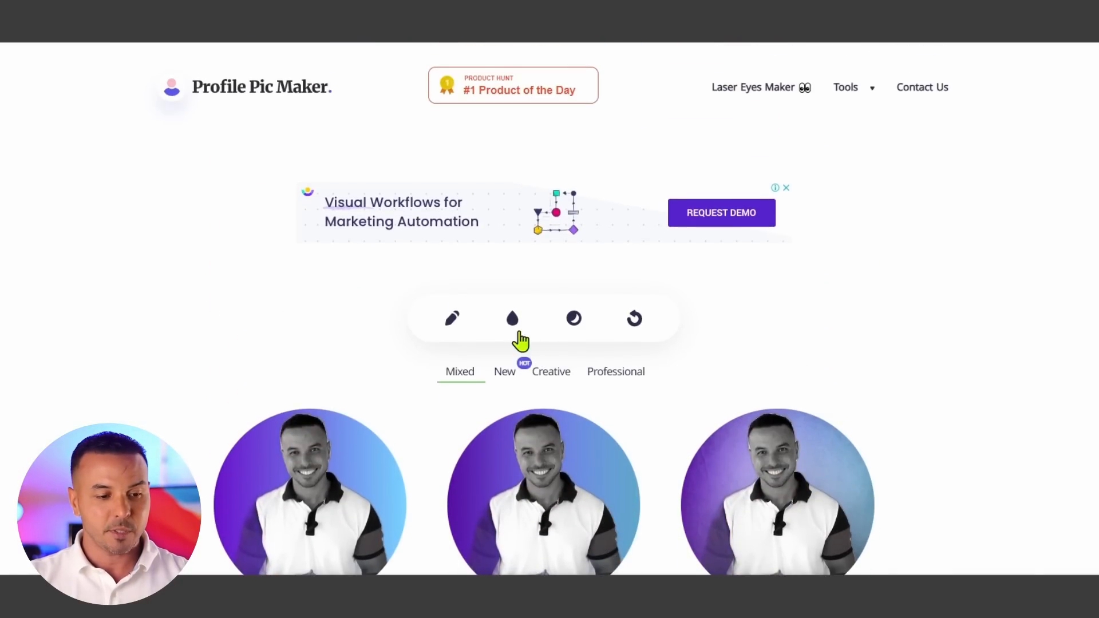
{"action": "left_click", "coordinate": [506, 373]}
{"action": "scroll", "coordinate": [736, 404], "scroll_direction": "down", "scroll_amount": 4}
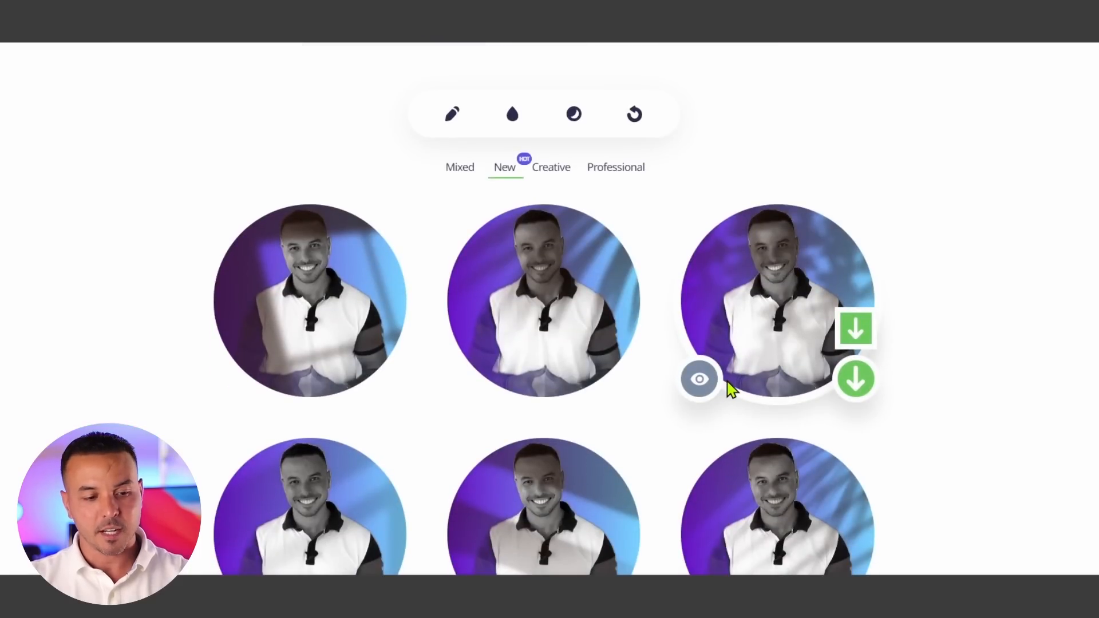
{"action": "scroll", "coordinate": [729, 387], "scroll_direction": "down", "scroll_amount": 4}
{"action": "scroll", "coordinate": [729, 386], "scroll_direction": "up", "scroll_amount": 5}
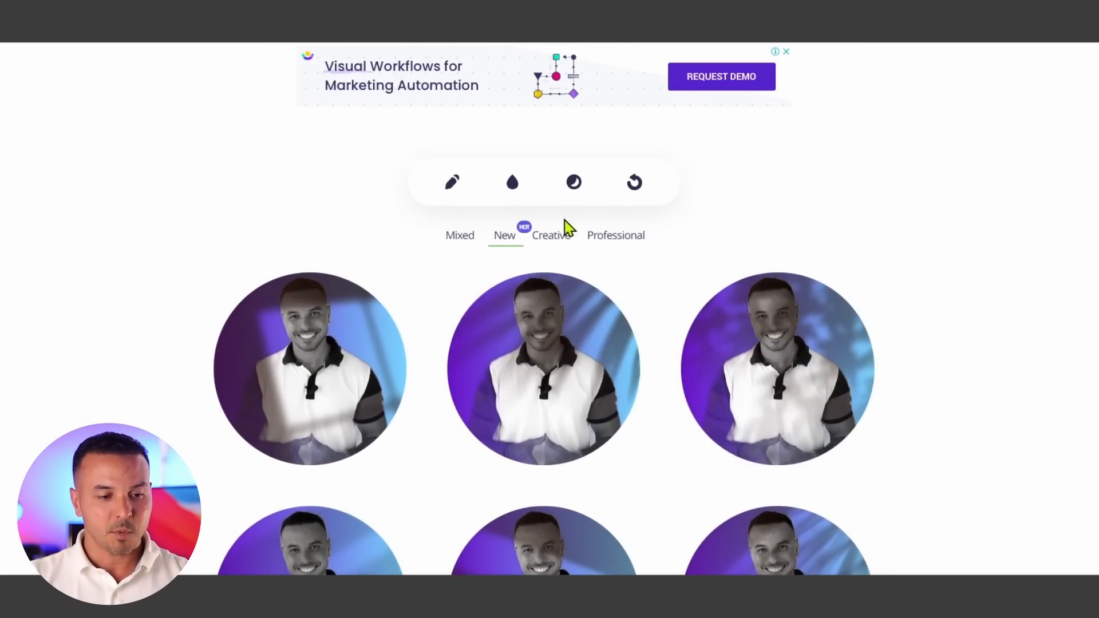
- Browse the profile pictures in the Creative template category
{"action": "left_click", "coordinate": [565, 243]}
{"action": "scroll", "coordinate": [681, 376], "scroll_direction": "down", "scroll_amount": 5}
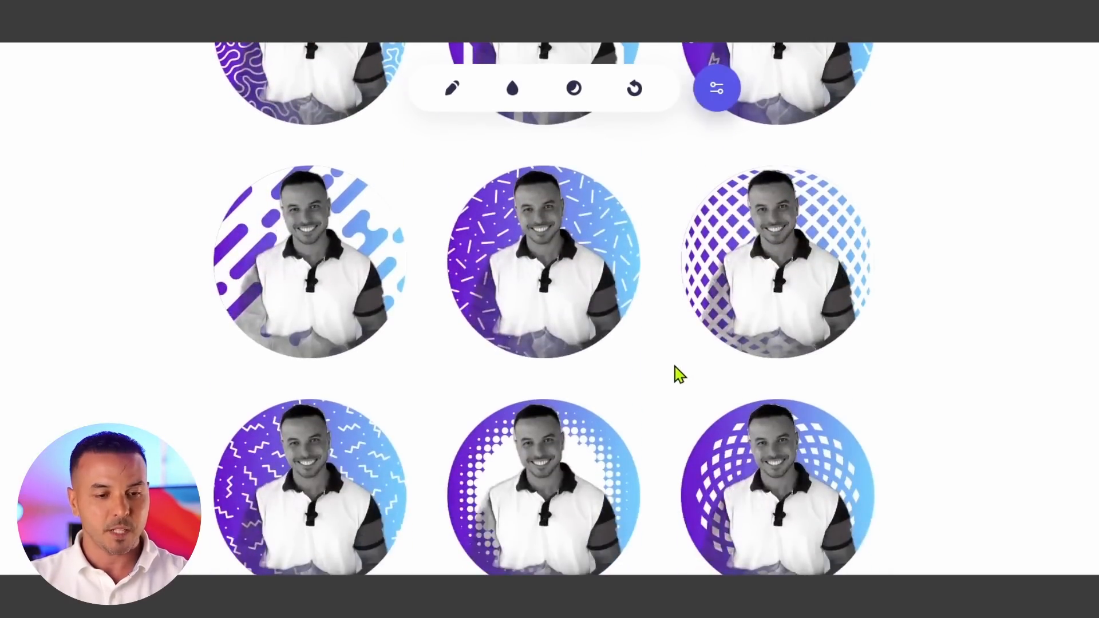
{"action": "scroll", "coordinate": [681, 366], "scroll_direction": "down", "scroll_amount": 6}
{"action": "scroll", "coordinate": [681, 353], "scroll_direction": "up", "scroll_amount": 12}
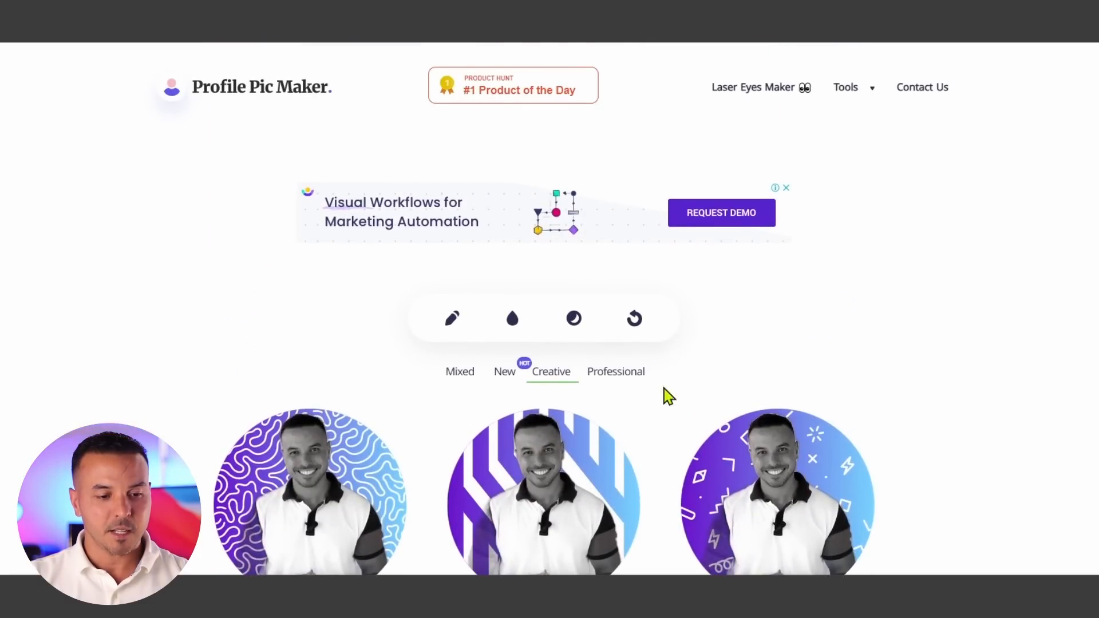
- Browse the profile pictures in the Professional template category
{"action": "left_click", "coordinate": [635, 377]}
{"action": "scroll", "coordinate": [845, 407], "scroll_direction": "down", "scroll_amount": 2}
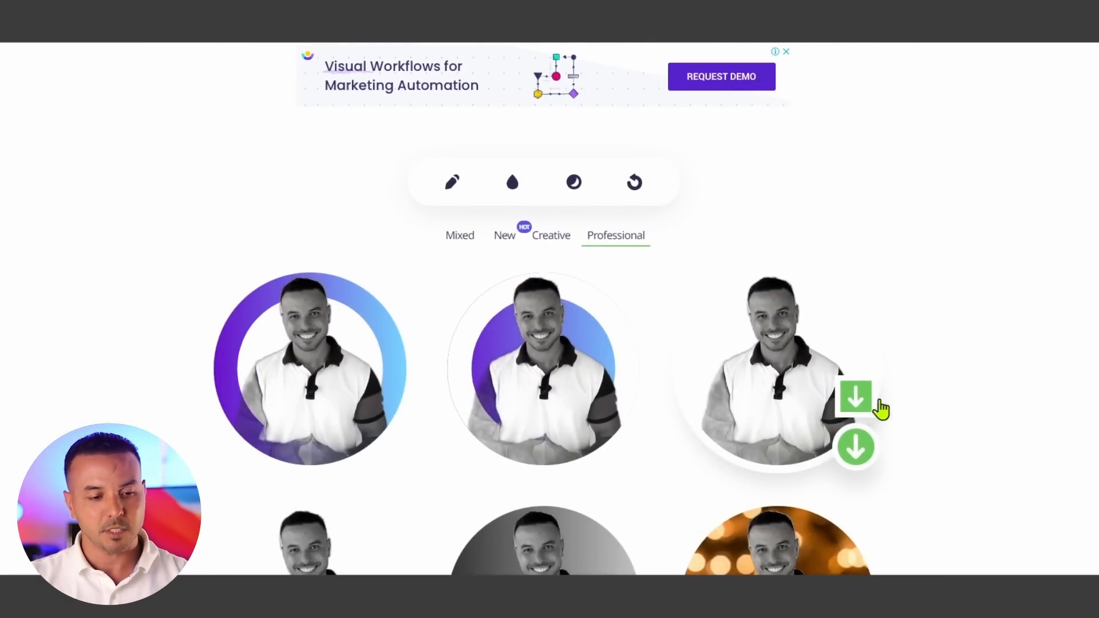
{"action": "scroll", "coordinate": [711, 397], "scroll_direction": "down", "scroll_amount": 3}
{"action": "scroll", "coordinate": [591, 301], "scroll_direction": "up", "scroll_amount": 3}
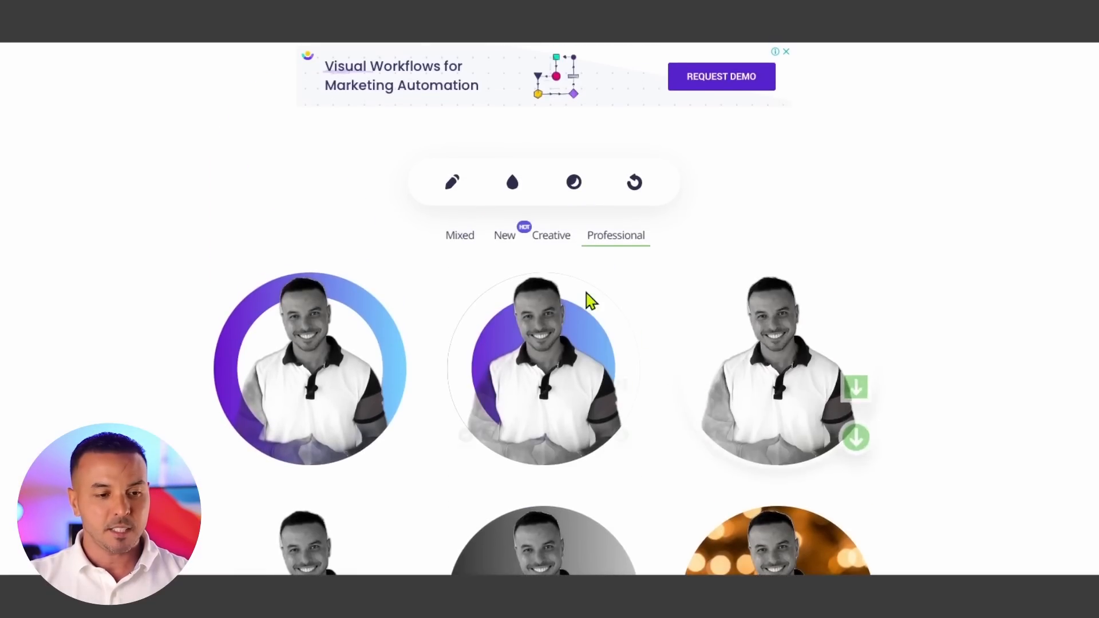
- Reapply a purple-to-blue gradient background to the Professional profile pictures from the palette
{"action": "left_click", "coordinate": [512, 183]}
{"action": "left_click", "coordinate": [576, 311]}
{"action": "left_click", "coordinate": [581, 338]}
{"action": "left_click", "coordinate": [547, 343]}
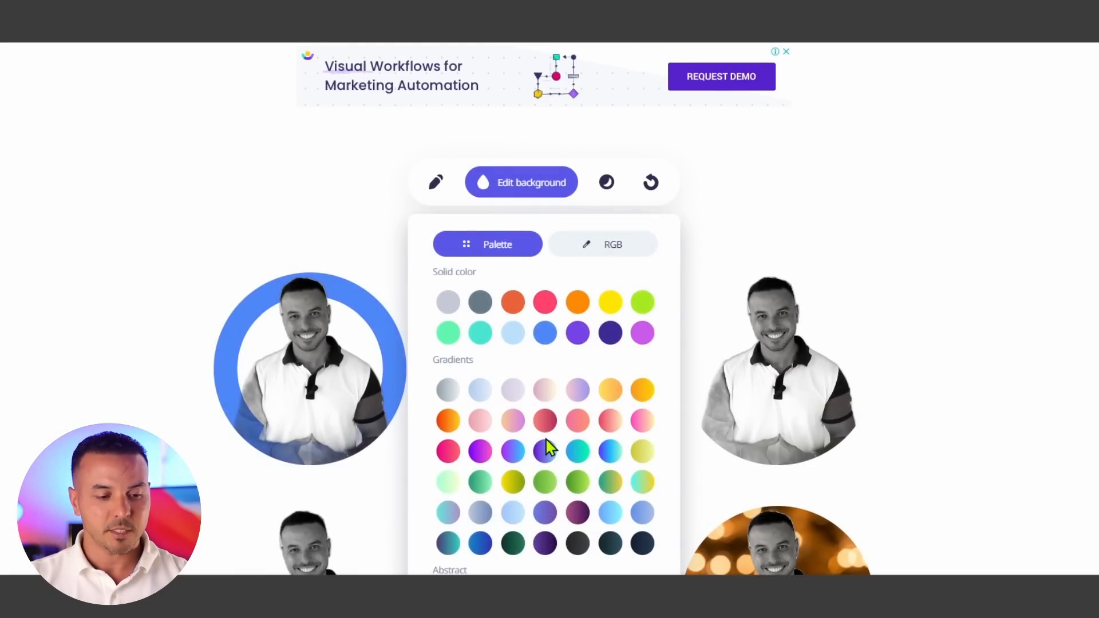
{"action": "left_click", "coordinate": [545, 452]}
{"action": "left_click", "coordinate": [855, 361]}
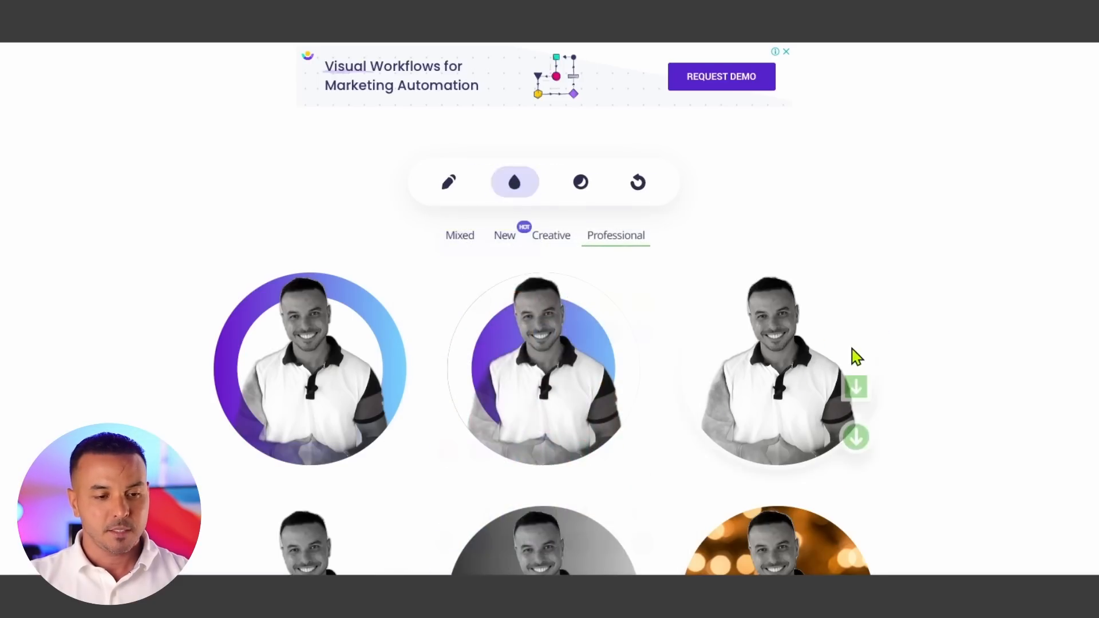
{"action": "scroll", "coordinate": [575, 437], "scroll_direction": "down", "scroll_amount": 1}
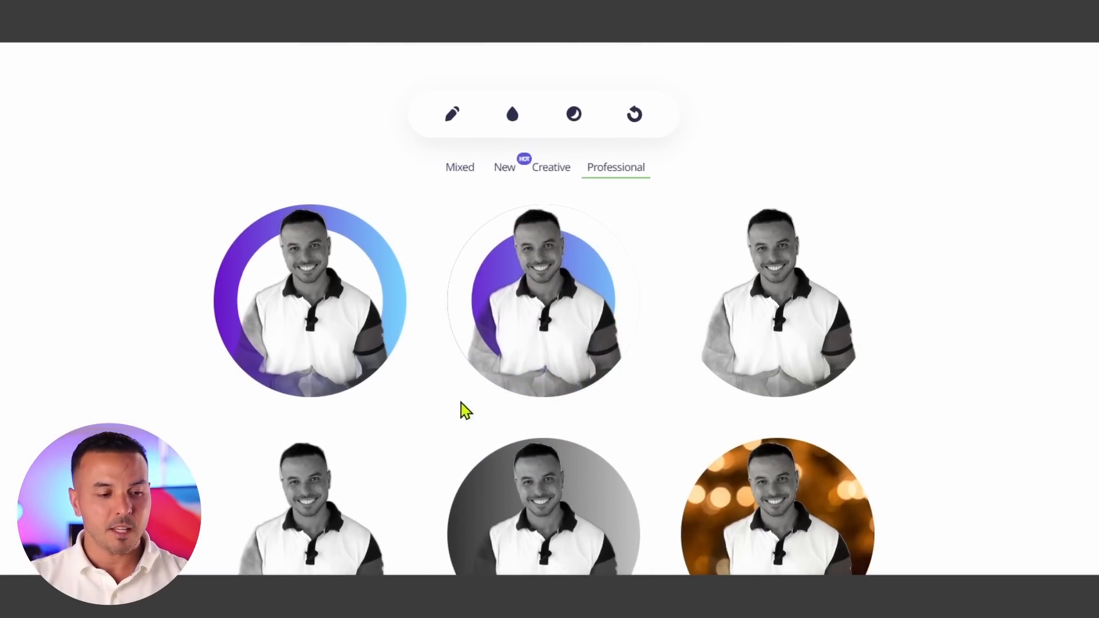
{"action": "mouse_move", "coordinate": [361, 364]}
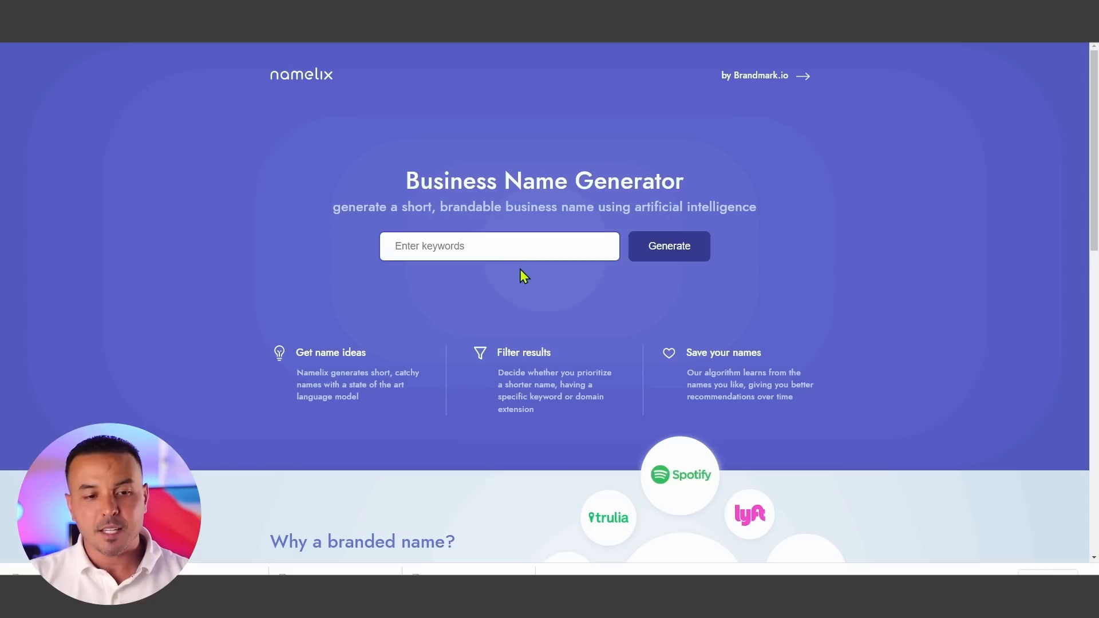
- Translate the Namelix business name generator page into Spanish
{"action": "left_click", "coordinate": [681, 30]}
{"action": "left_click", "coordinate": [588, 52]}
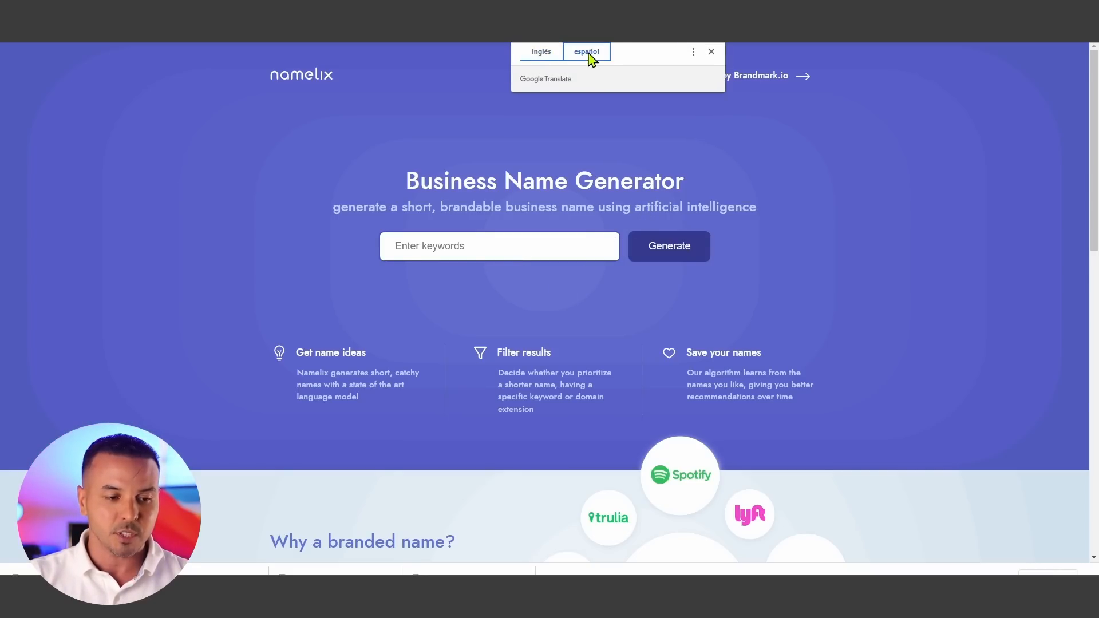
{"action": "left_click", "coordinate": [857, 207]}
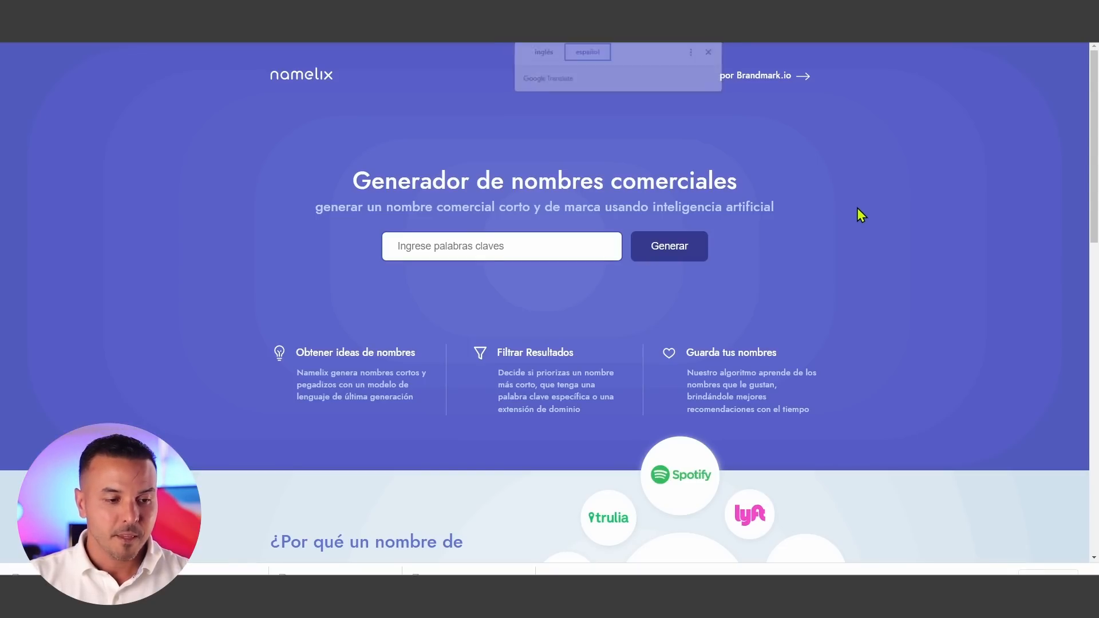
- Generate business names from the keywords "marketing, tecnologia" with Medium randomness
{"action": "left_click", "coordinate": [521, 249]}
{"action": "type", "text": "marketing, tecnologia"}
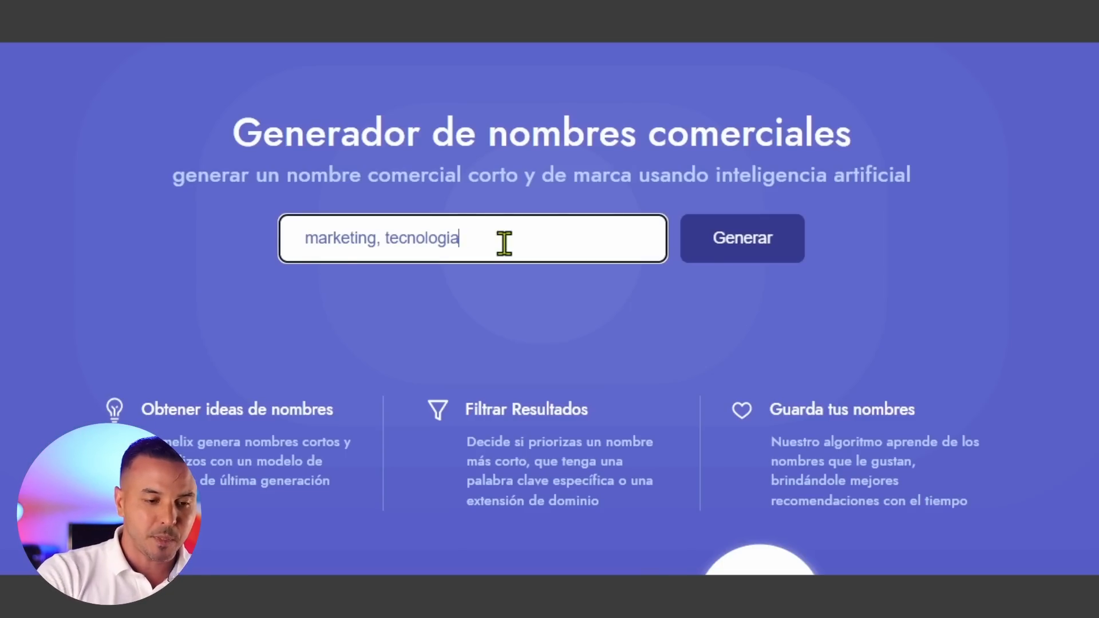
{"action": "left_click", "coordinate": [719, 254]}
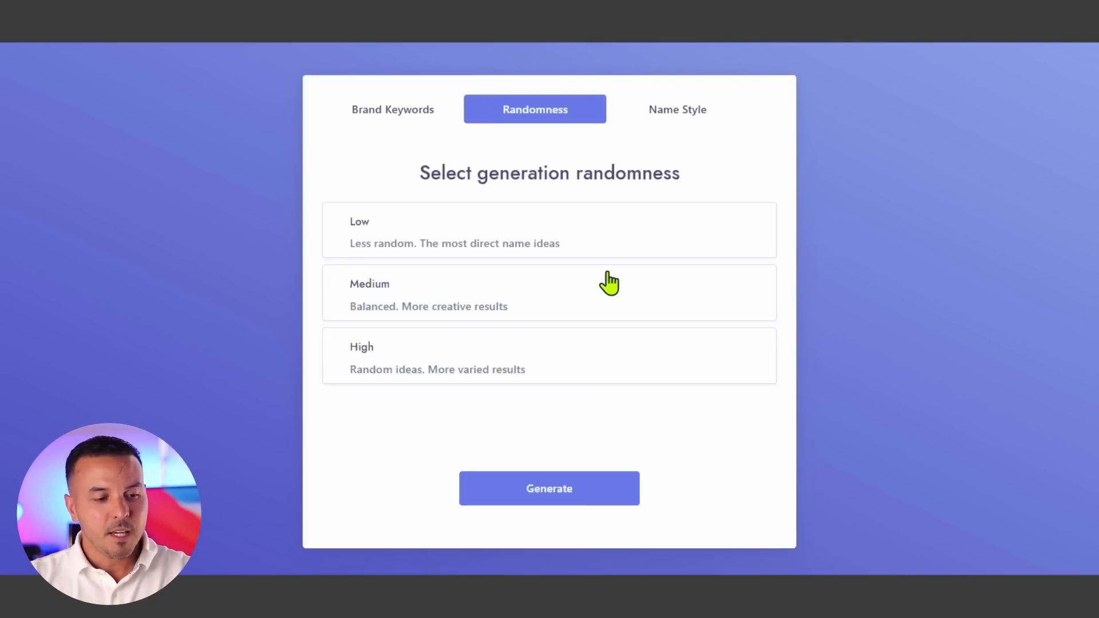
{"action": "left_click", "coordinate": [523, 284]}
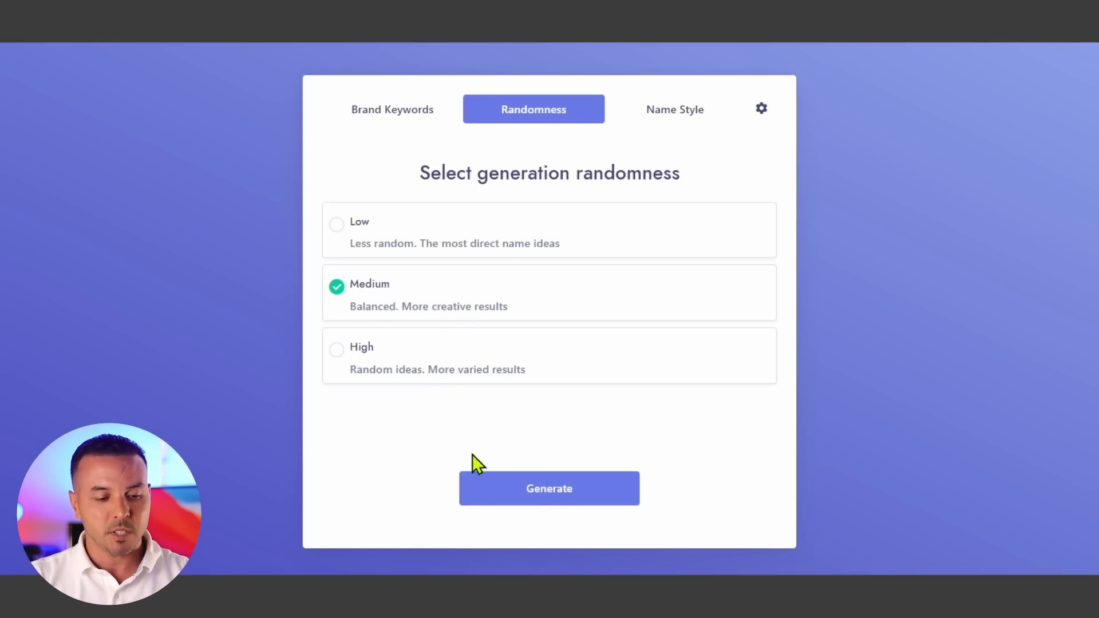
{"action": "left_click", "coordinate": [551, 496]}
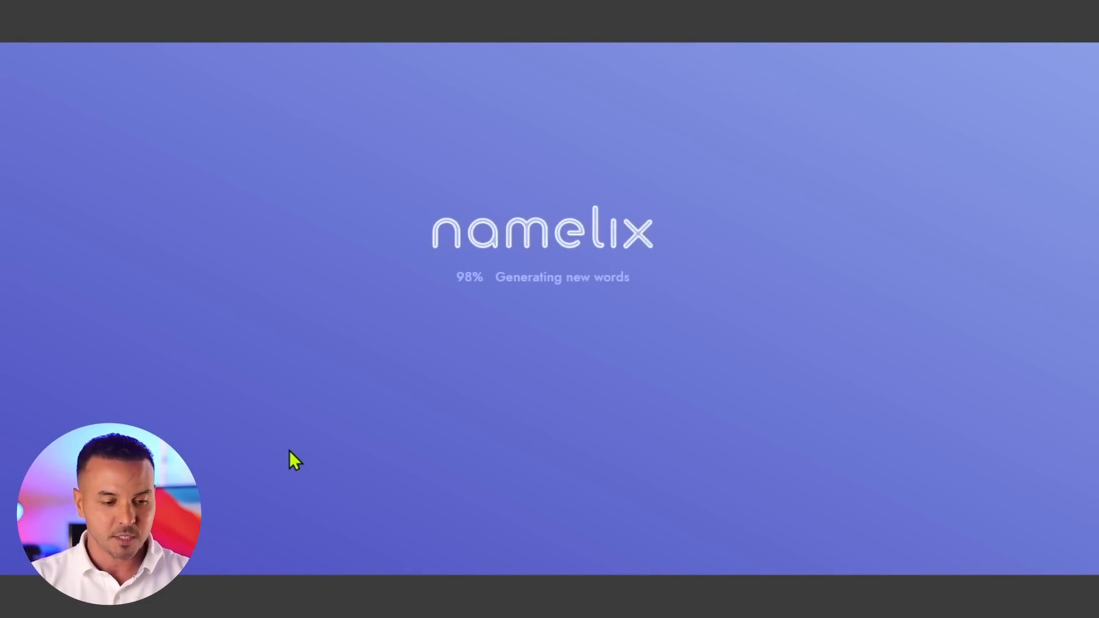
- Scroll through the generated business name and logo ideas
{"action": "scroll", "coordinate": [523, 370], "scroll_direction": "down", "scroll_amount": 3}
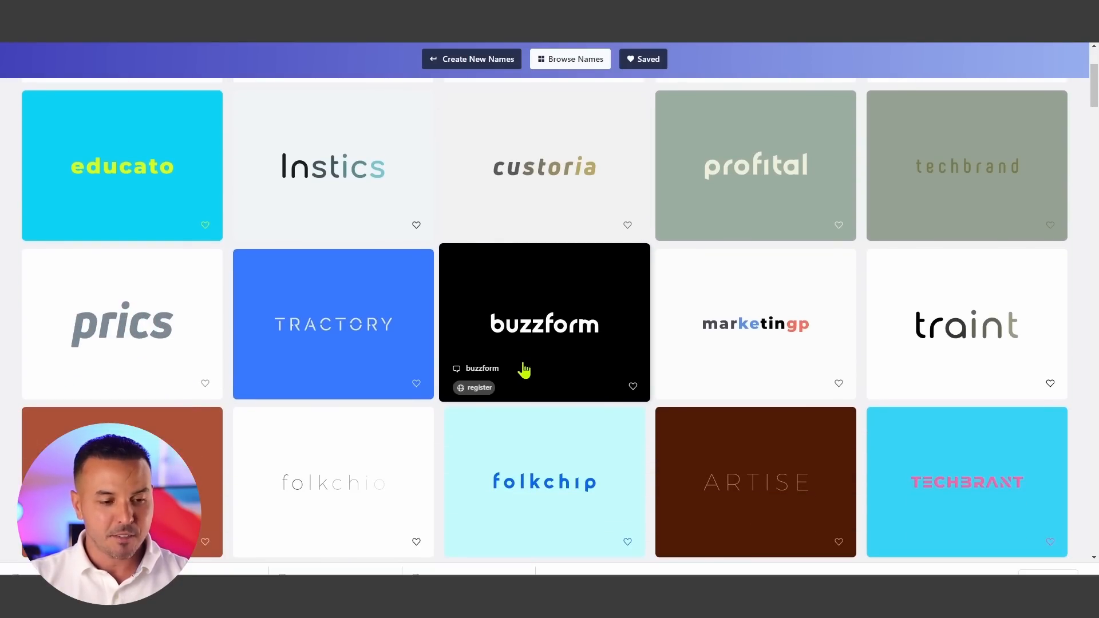
{"action": "scroll", "coordinate": [523, 370], "scroll_direction": "down", "scroll_amount": 1}
{"action": "scroll", "coordinate": [523, 370], "scroll_direction": "down", "scroll_amount": 2}
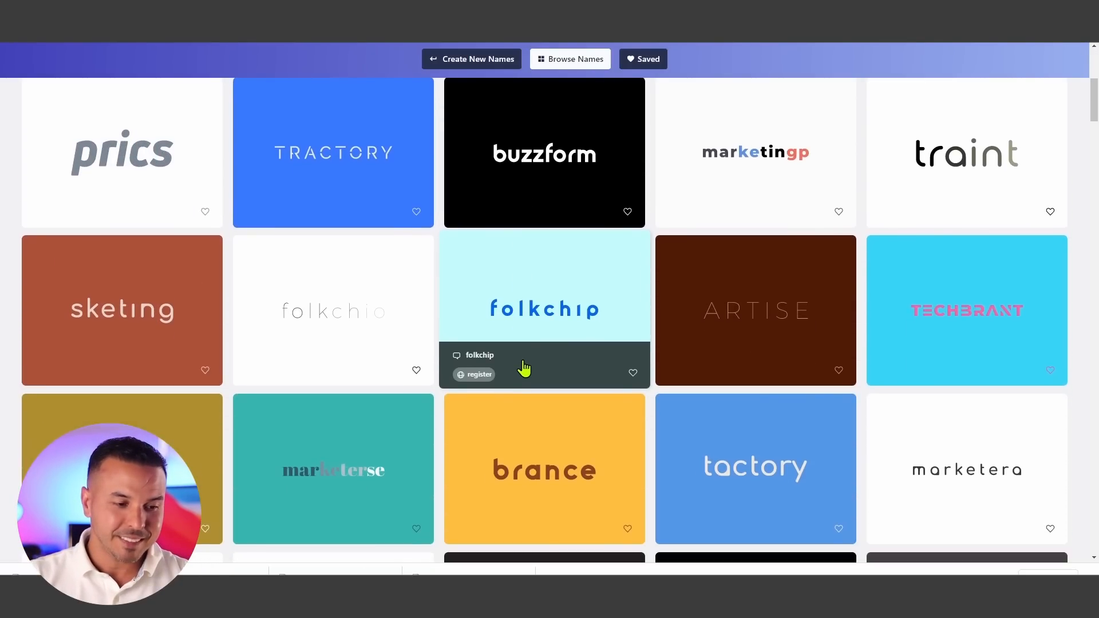
{"action": "scroll", "coordinate": [524, 369], "scroll_direction": "down", "scroll_amount": 3}
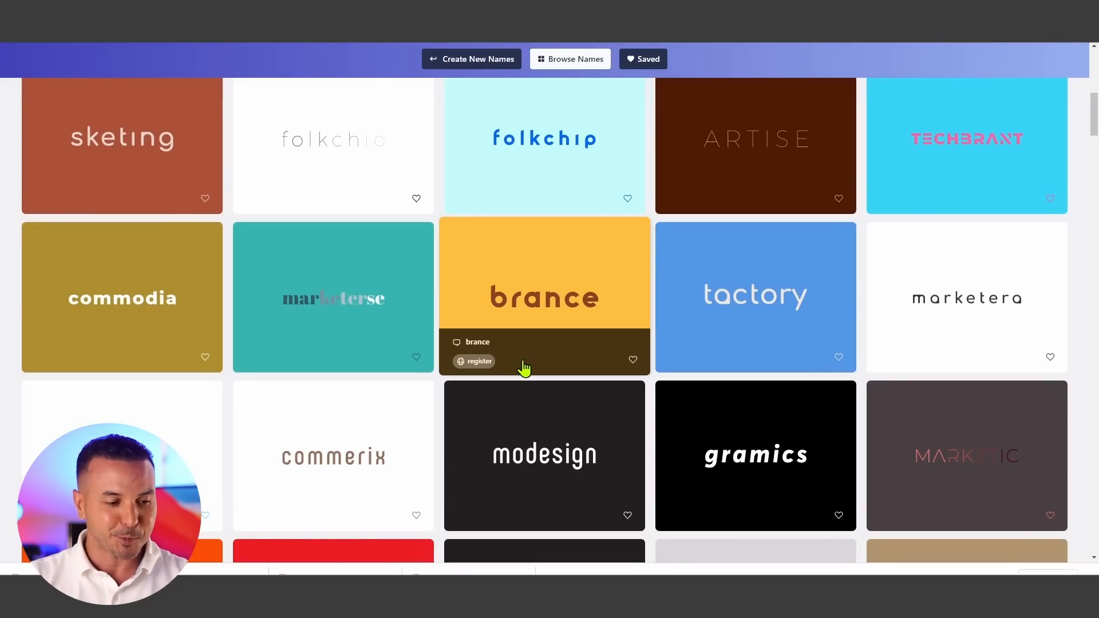
{"action": "scroll", "coordinate": [524, 369], "scroll_direction": "down", "scroll_amount": 2}
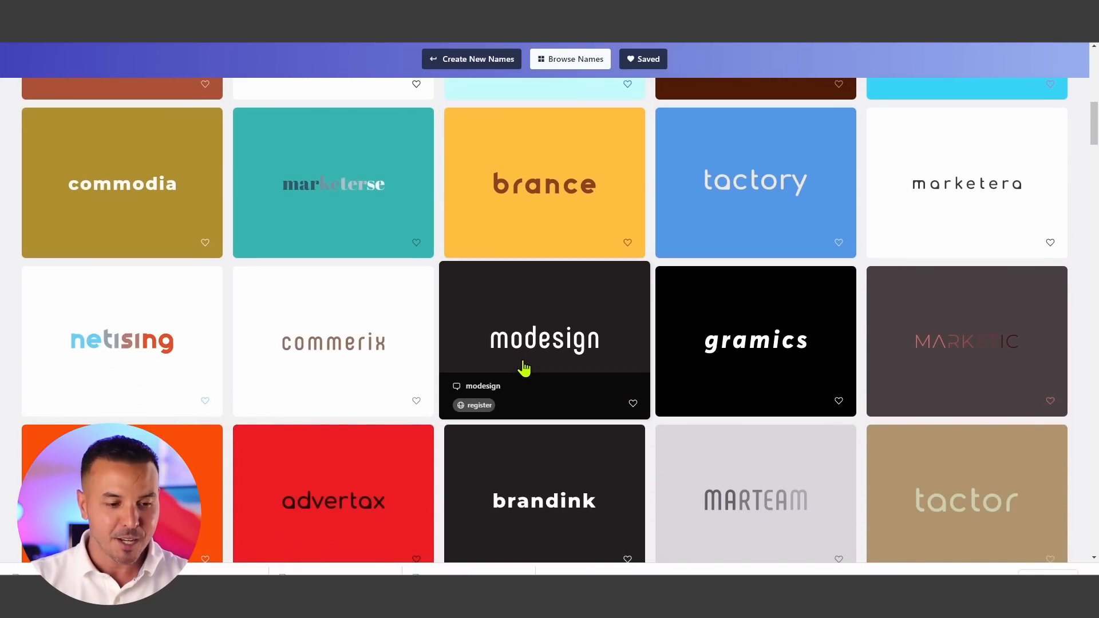
{"action": "scroll", "coordinate": [523, 369], "scroll_direction": "down", "scroll_amount": 2}
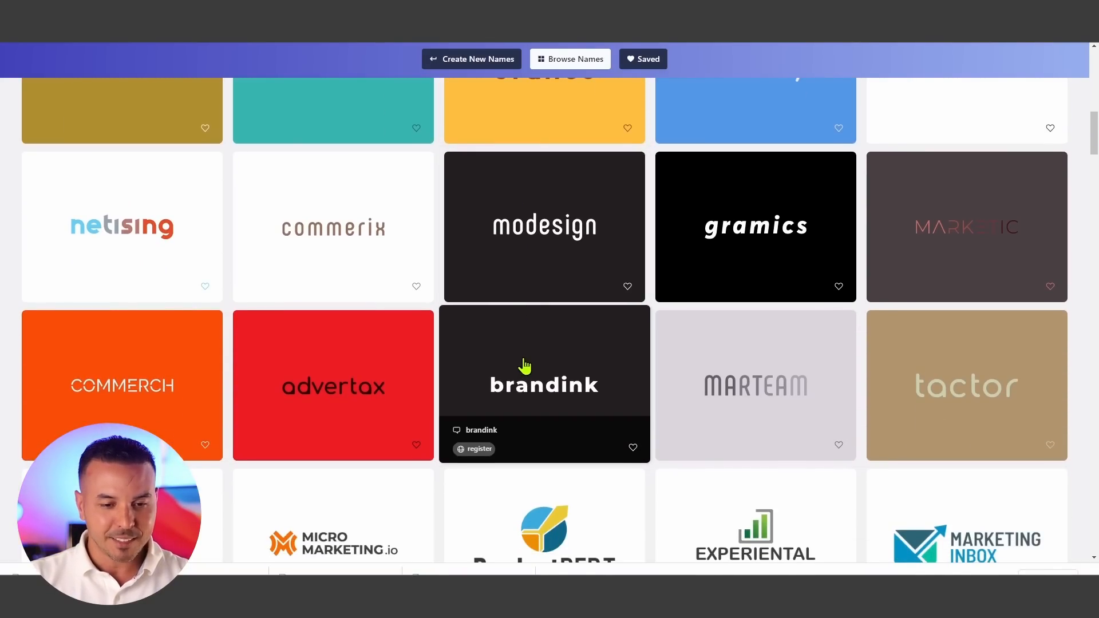
{"action": "scroll", "coordinate": [524, 365], "scroll_direction": "down", "scroll_amount": 3}
{"action": "scroll", "coordinate": [524, 365], "scroll_direction": "up", "scroll_amount": 3}
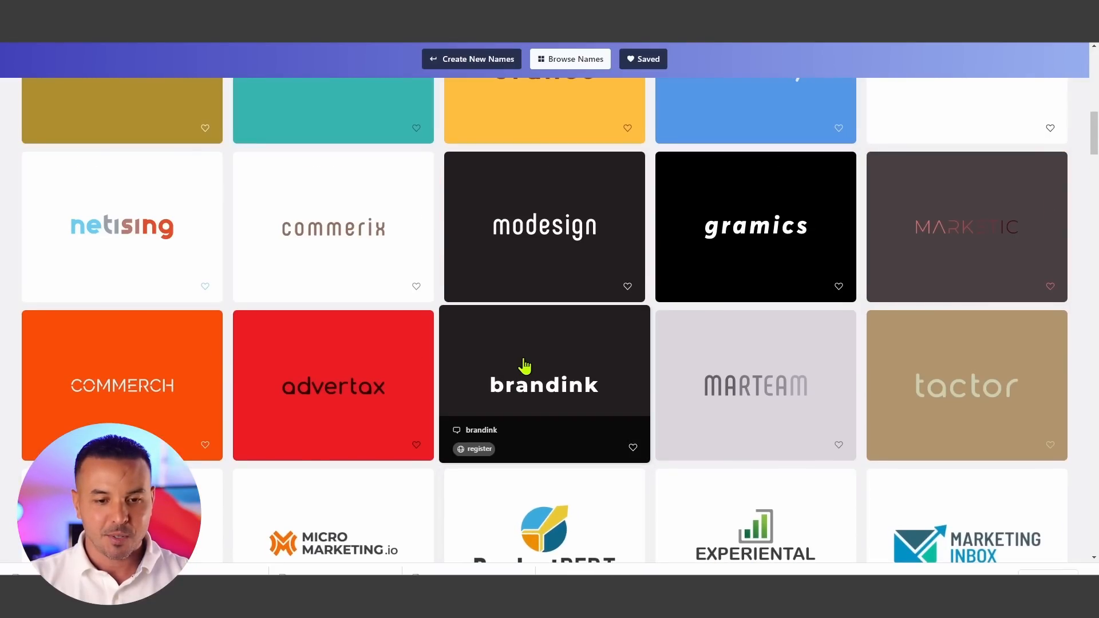
{"action": "scroll", "coordinate": [524, 365], "scroll_direction": "down", "scroll_amount": 5}
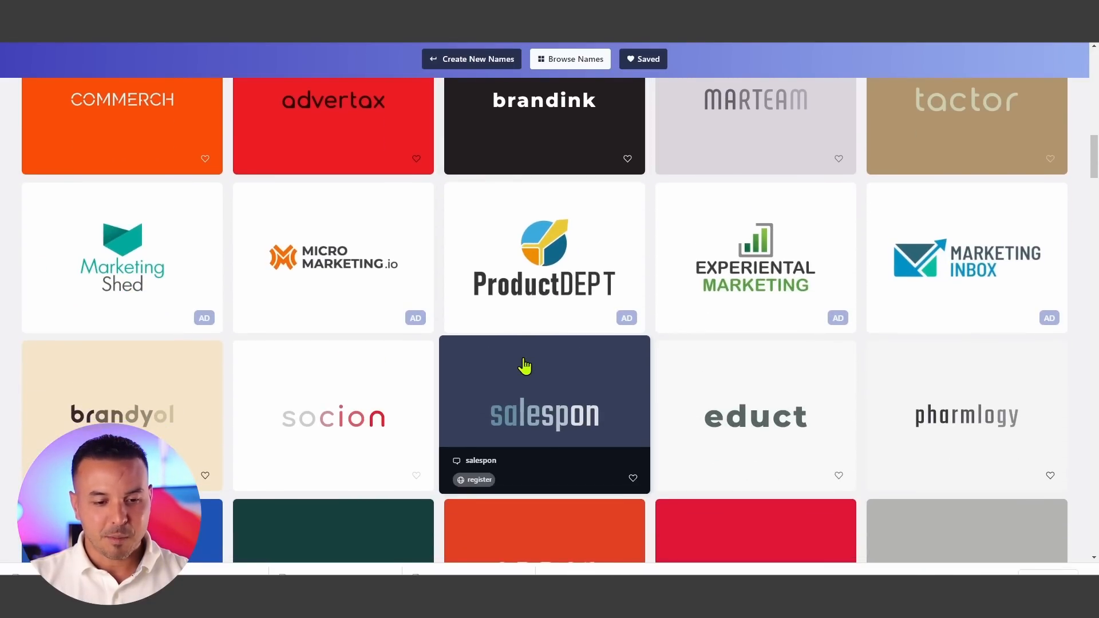
{"action": "scroll", "coordinate": [524, 366], "scroll_direction": "down", "scroll_amount": 3}
{"action": "scroll", "coordinate": [524, 366], "scroll_direction": "down", "scroll_amount": 5}
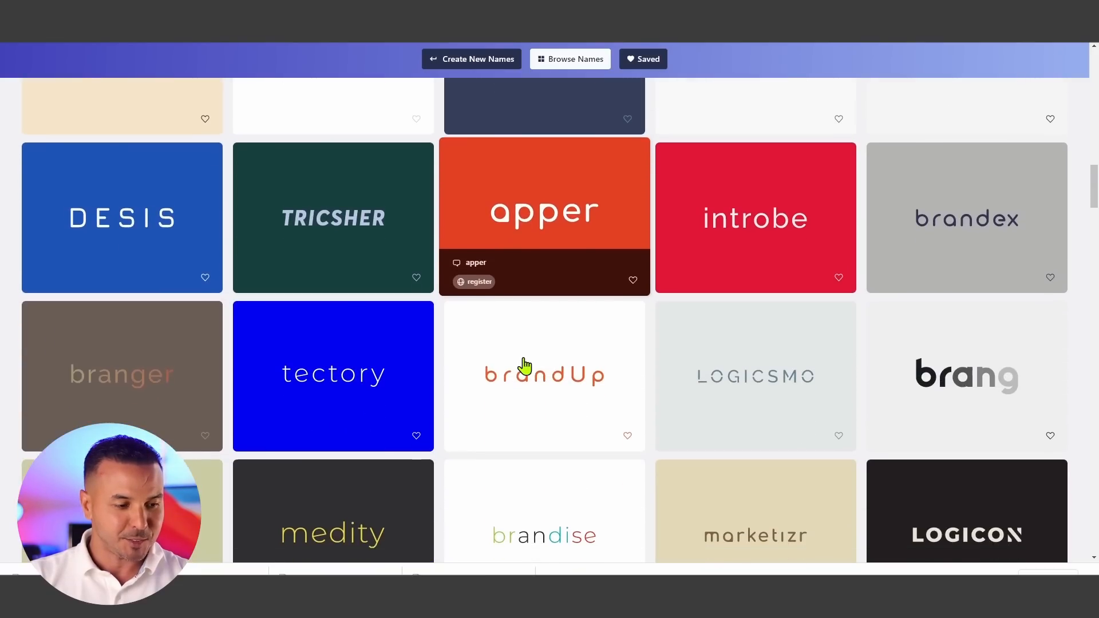
{"action": "scroll", "coordinate": [524, 367], "scroll_direction": "down", "scroll_amount": 6}
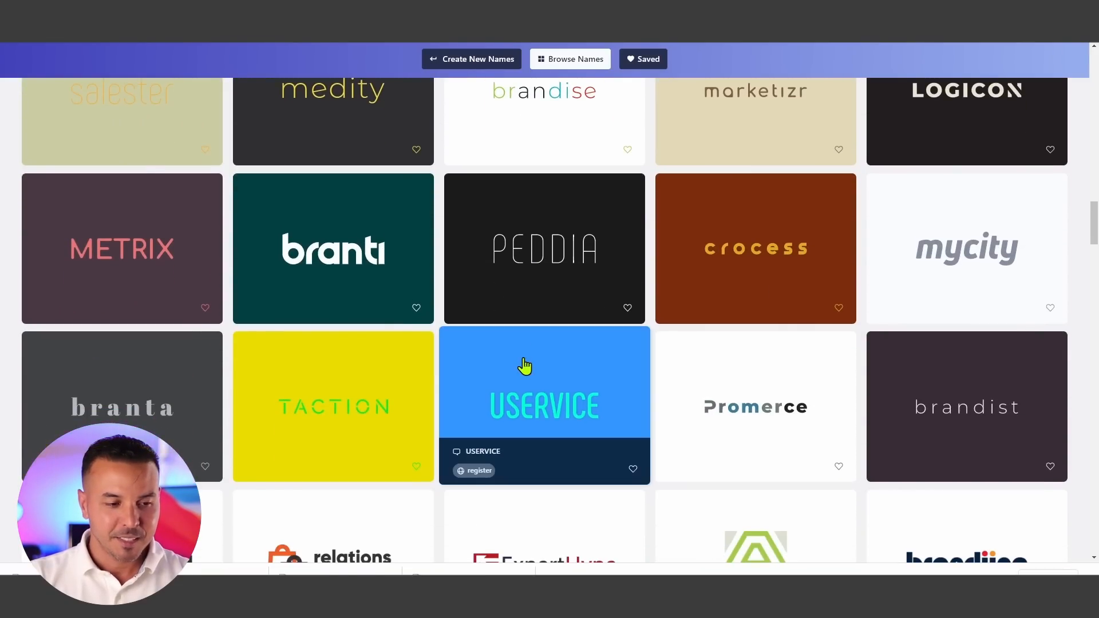
- Open the branti logo and look through its editor's Icon and Background settings before closing it
{"action": "left_click", "coordinate": [366, 265]}
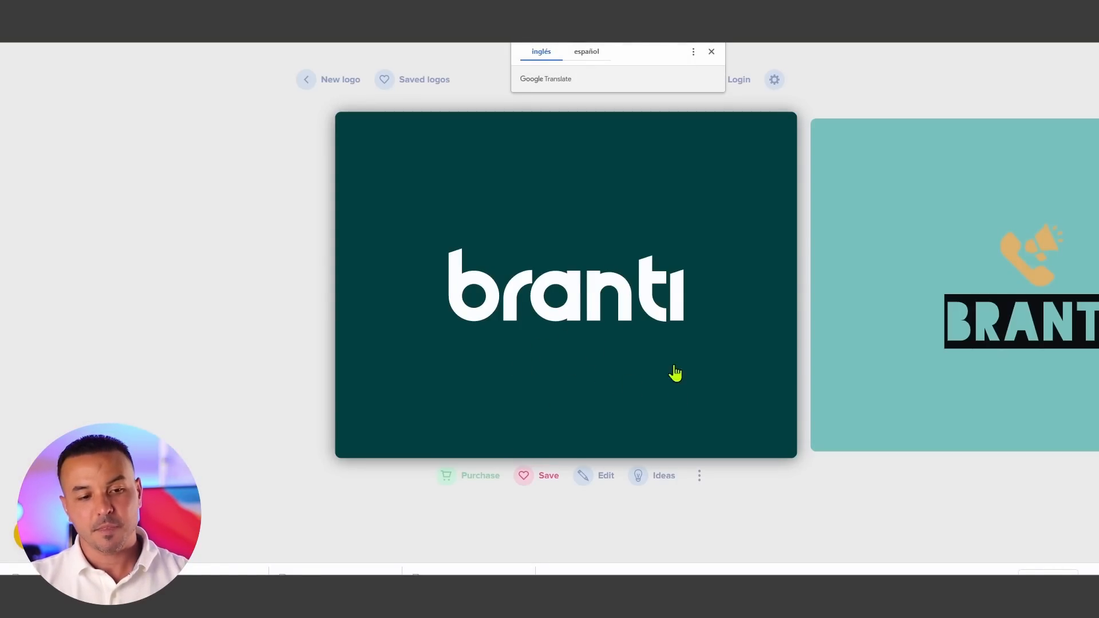
{"action": "left_click", "coordinate": [711, 52]}
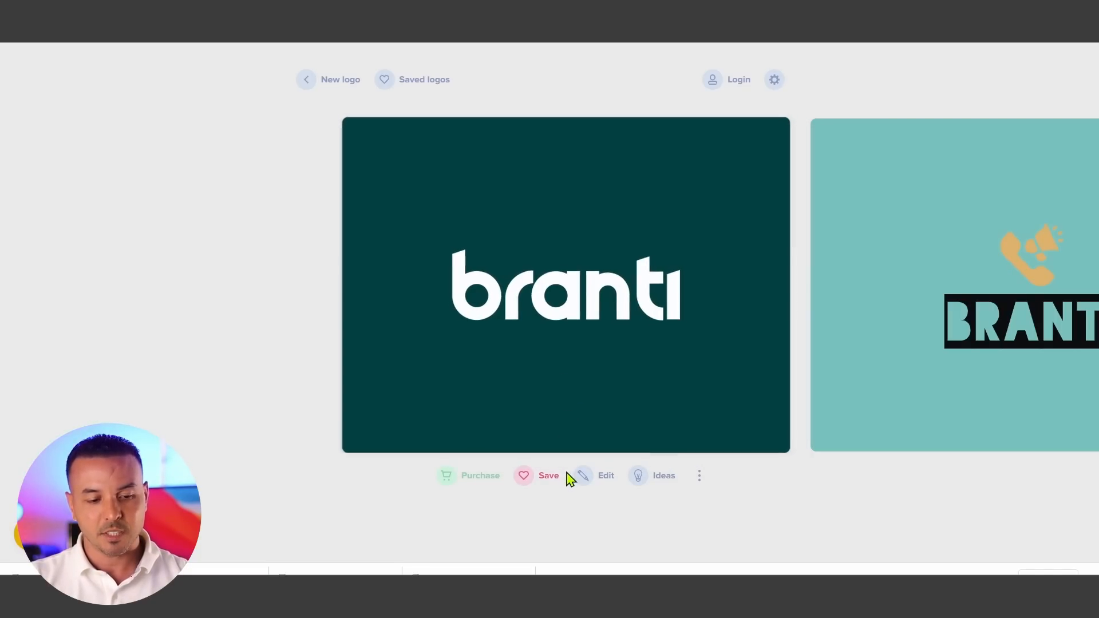
{"action": "left_click", "coordinate": [593, 480]}
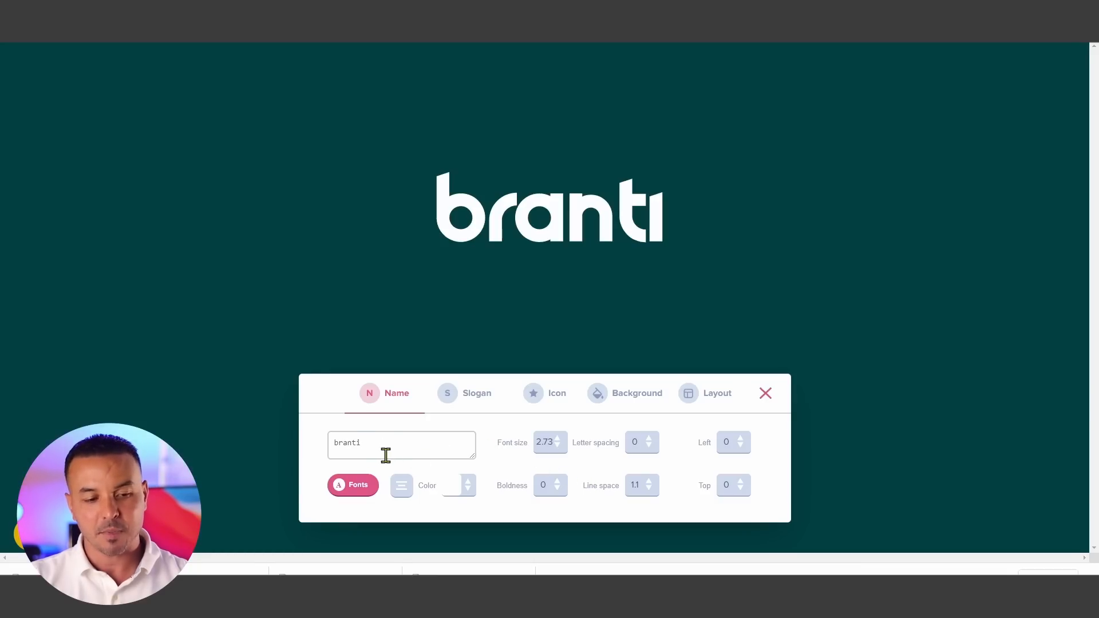
{"action": "left_click", "coordinate": [555, 400]}
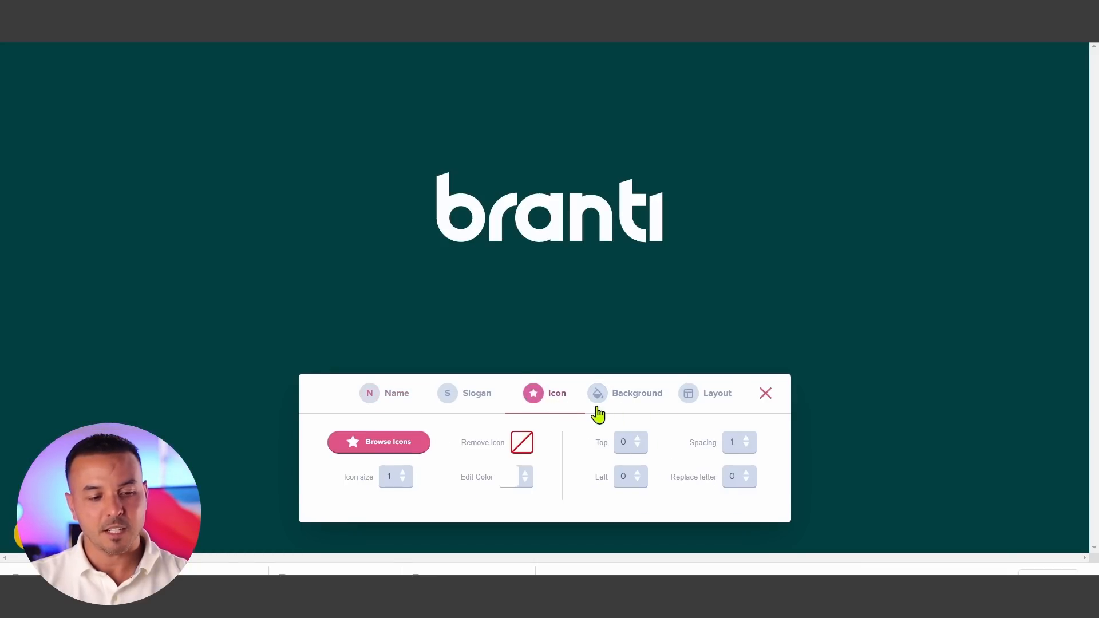
{"action": "left_click", "coordinate": [625, 408]}
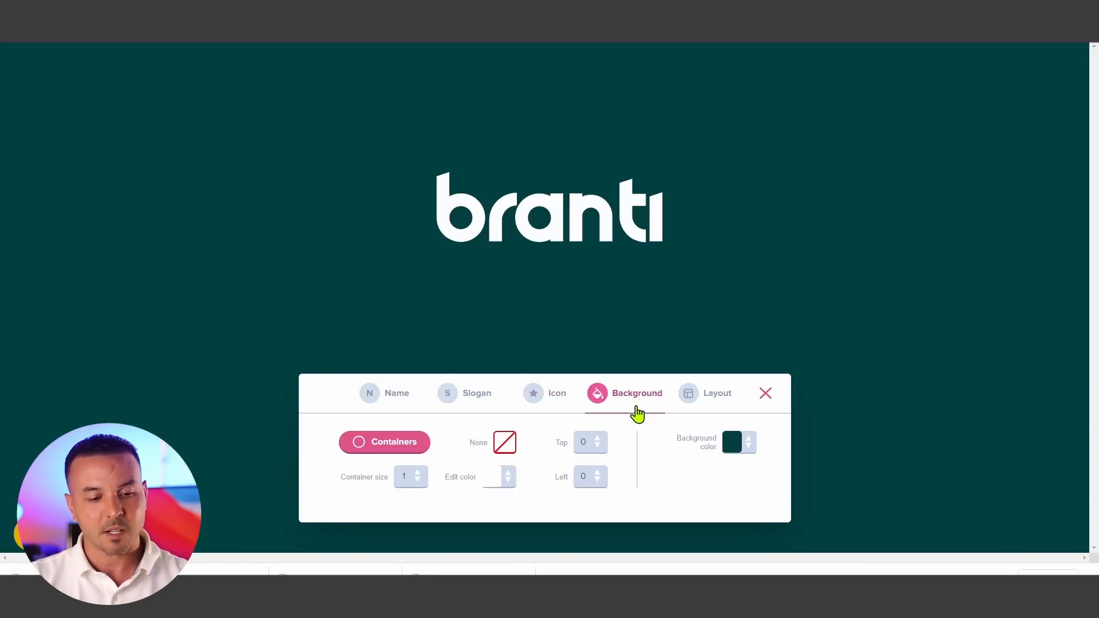
{"action": "left_click", "coordinate": [756, 403]}
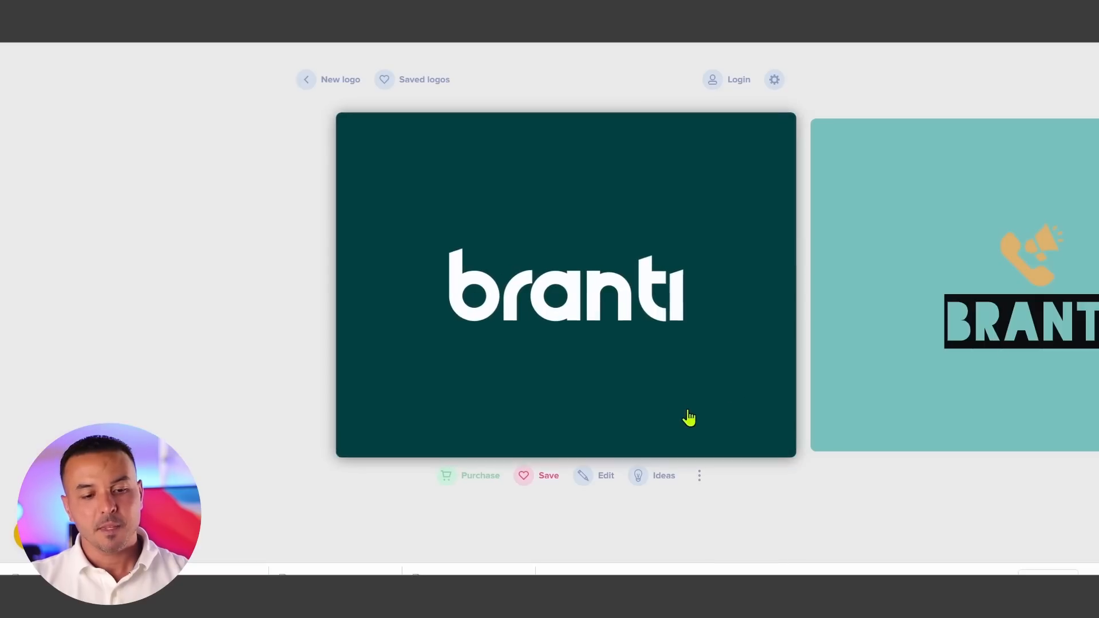
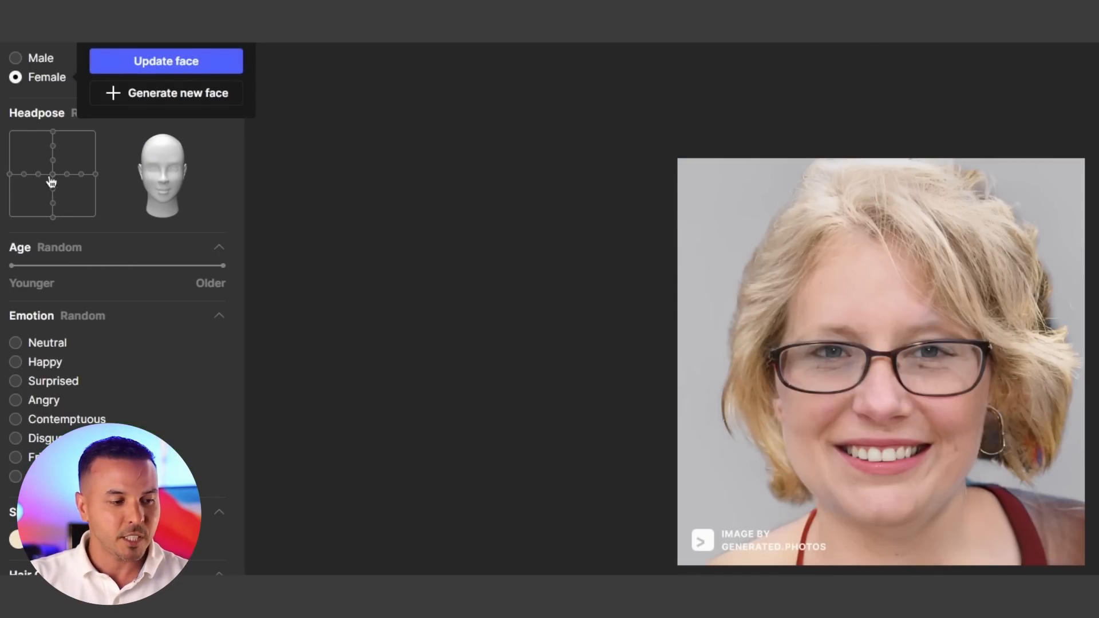
- Center the head pose, move the age slider below the middle, and update the generated face
{"action": "left_click", "coordinate": [82, 175]}
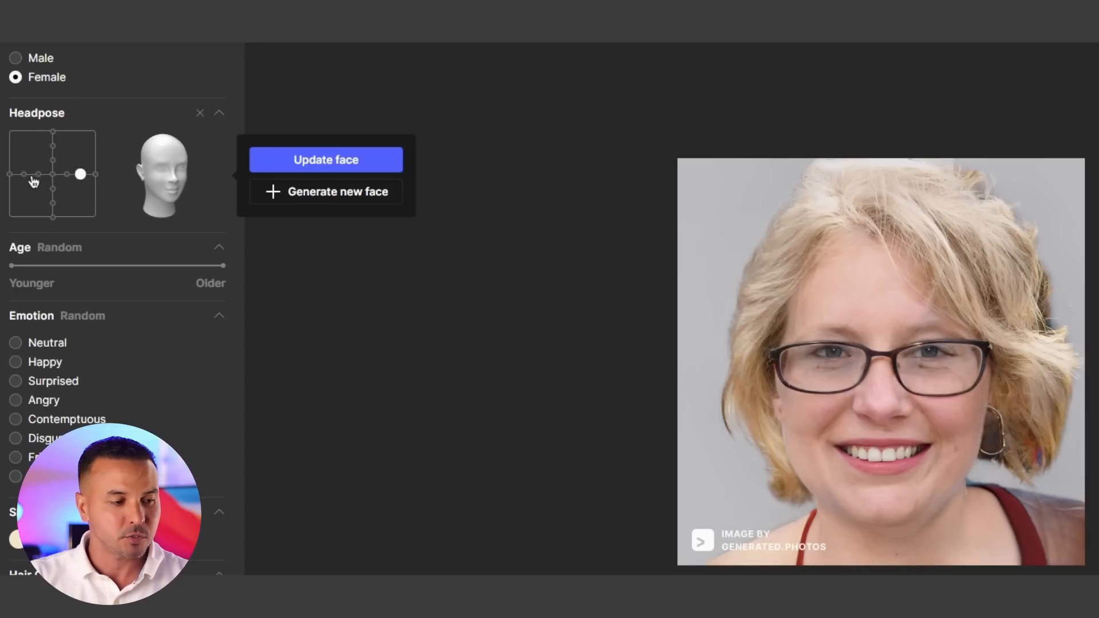
{"action": "left_click", "coordinate": [24, 174]}
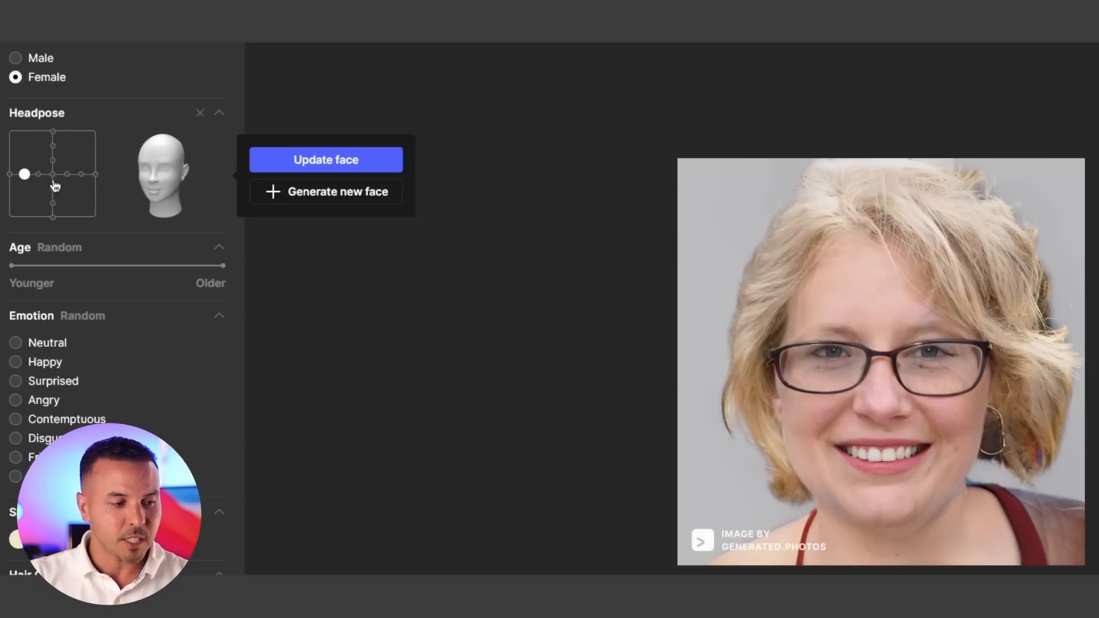
{"action": "left_click", "coordinate": [53, 174]}
{"action": "left_click_drag", "start_coordinate": [27, 266], "coordinate": [87, 267]}
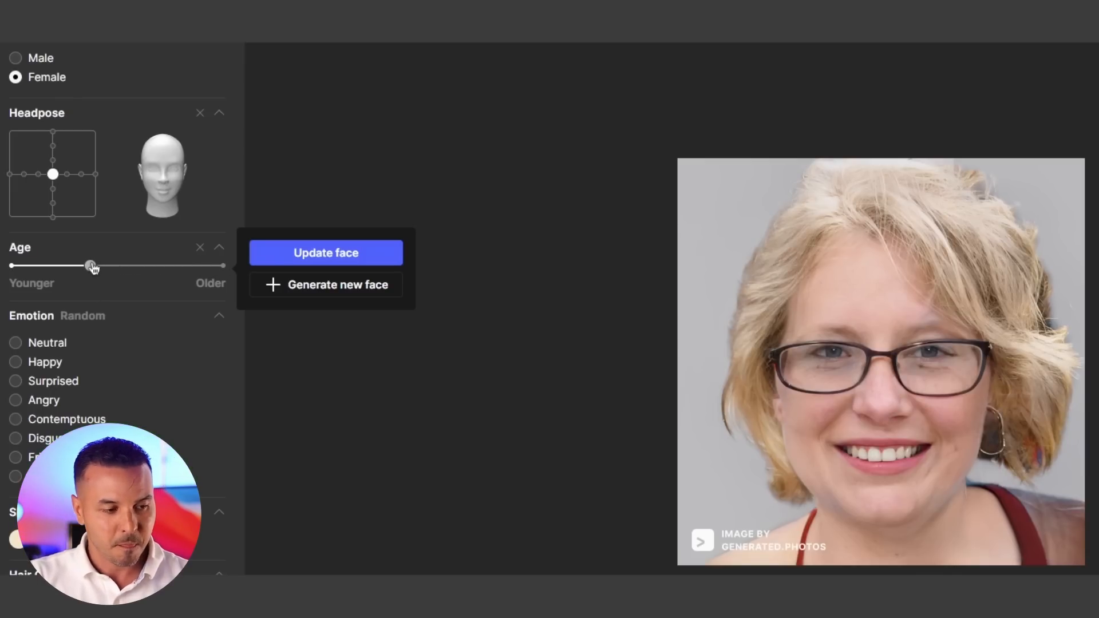
{"action": "left_click", "coordinate": [298, 254]}
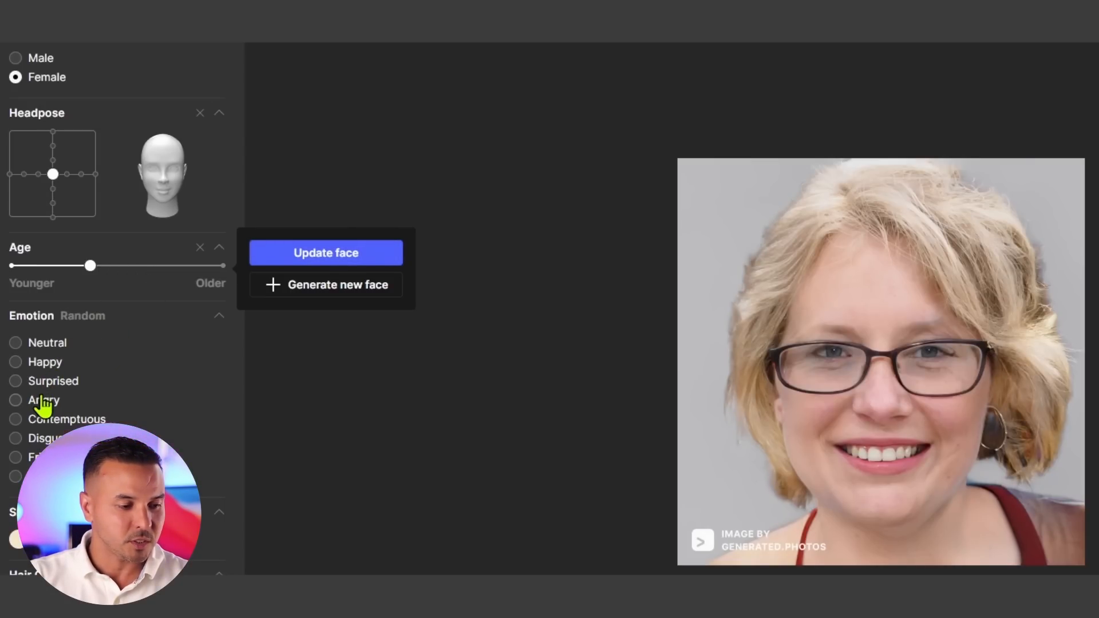
- Set the emotion to Surprised and update the face
{"action": "scroll", "coordinate": [43, 406], "scroll_direction": "down", "scroll_amount": 2}
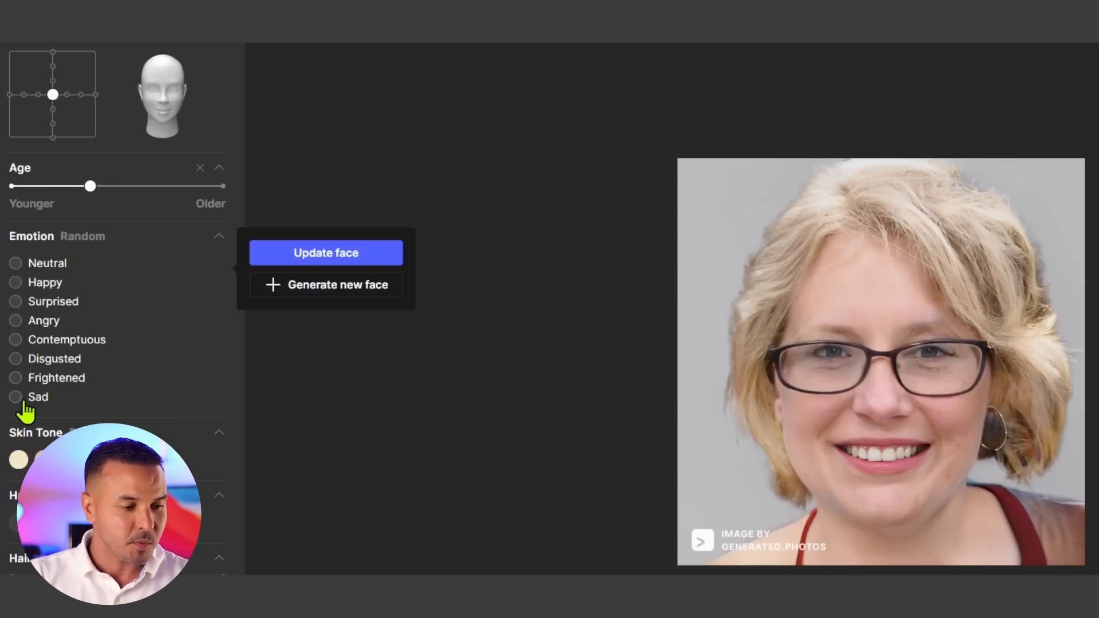
{"action": "left_click", "coordinate": [15, 302]}
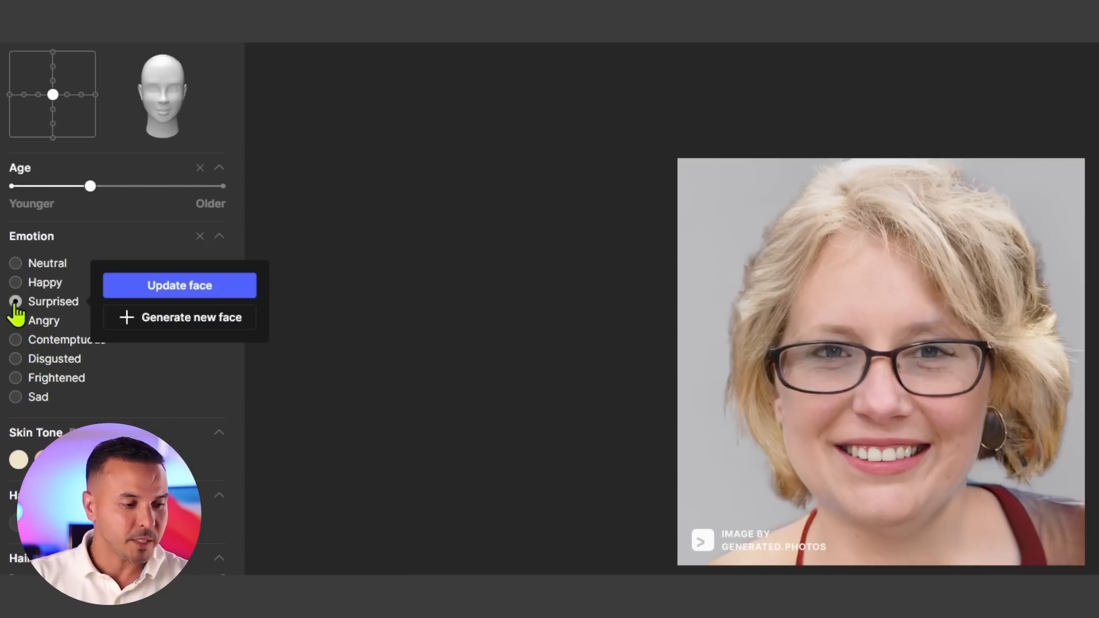
{"action": "left_click", "coordinate": [204, 292]}
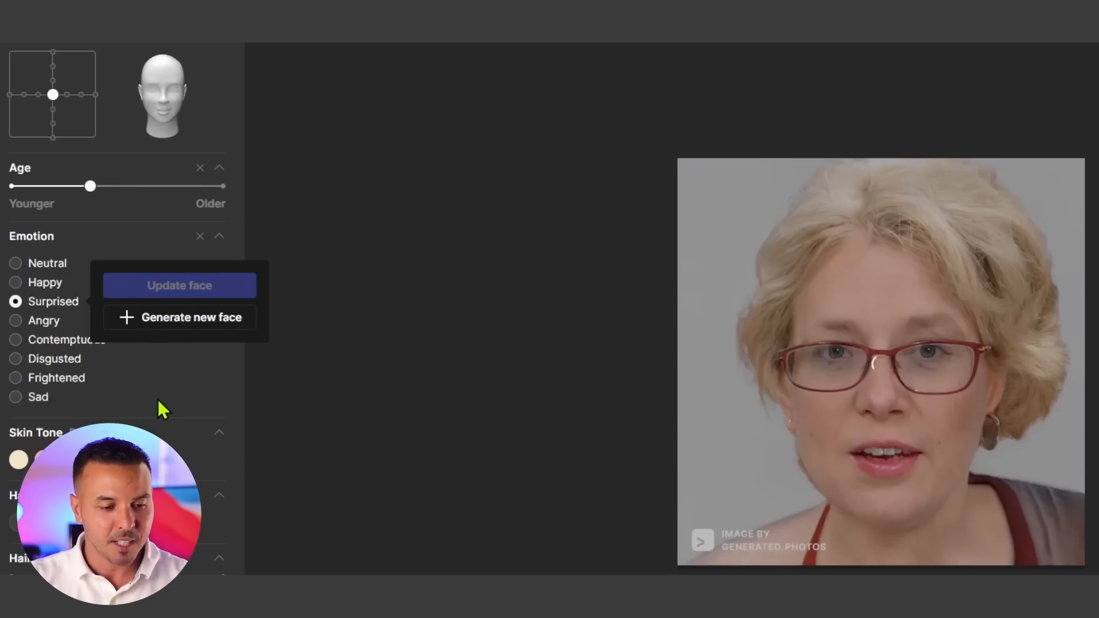
- Set glasses to No and enable eye makeup, updating the face after each change
{"action": "scroll", "coordinate": [158, 399], "scroll_direction": "down", "scroll_amount": 1}
{"action": "scroll", "coordinate": [158, 399], "scroll_direction": "down", "scroll_amount": 1}
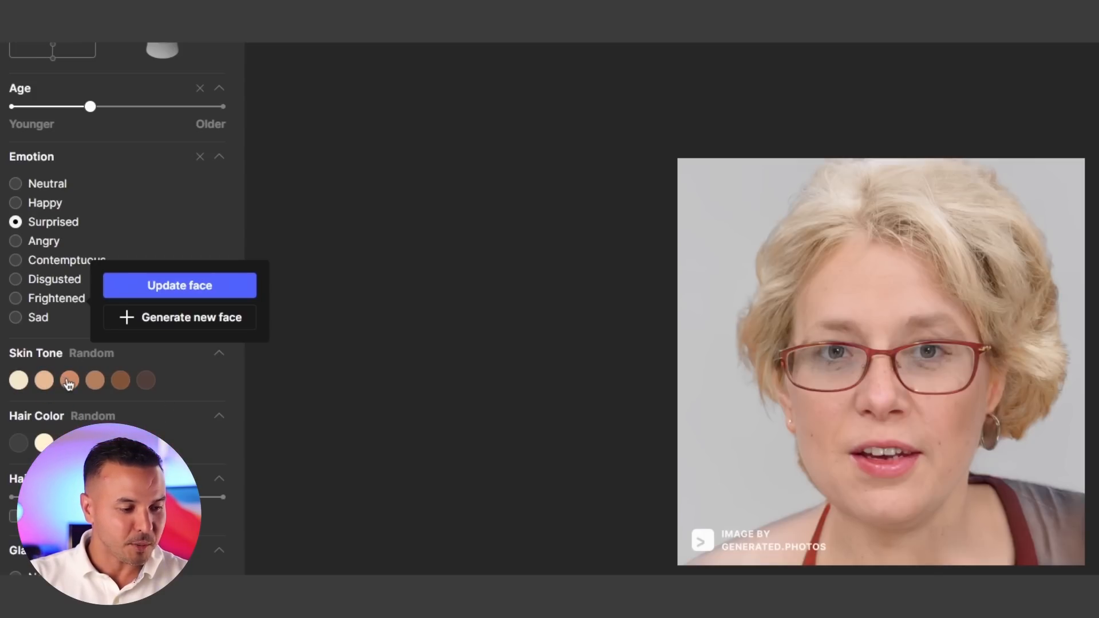
{"action": "scroll", "coordinate": [74, 397], "scroll_direction": "down", "scroll_amount": 1}
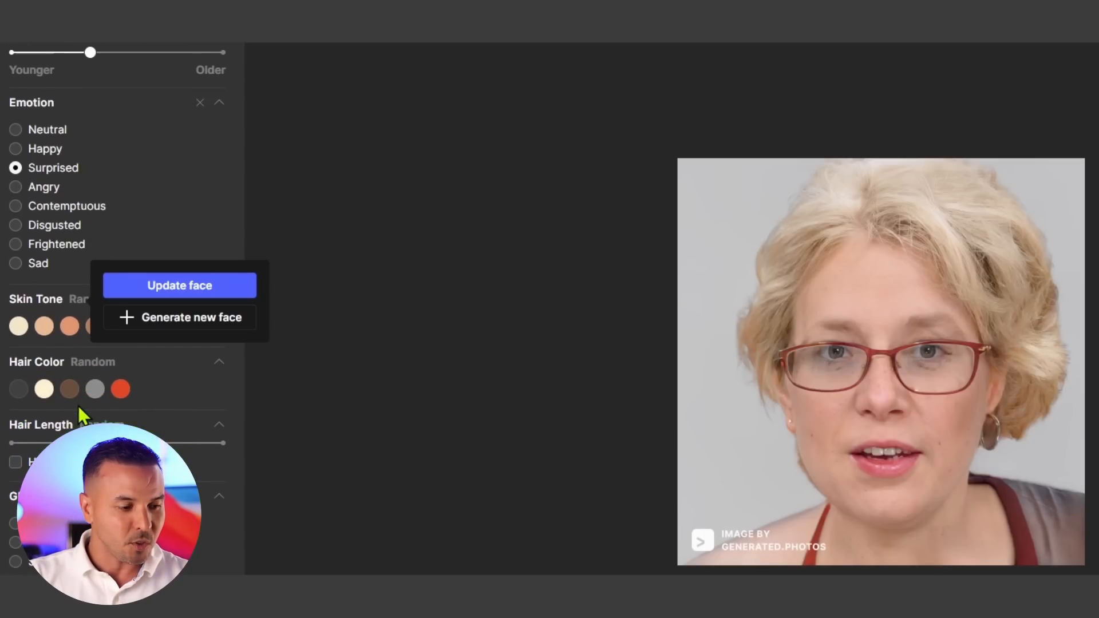
{"action": "scroll", "coordinate": [91, 355], "scroll_direction": "down", "scroll_amount": 3}
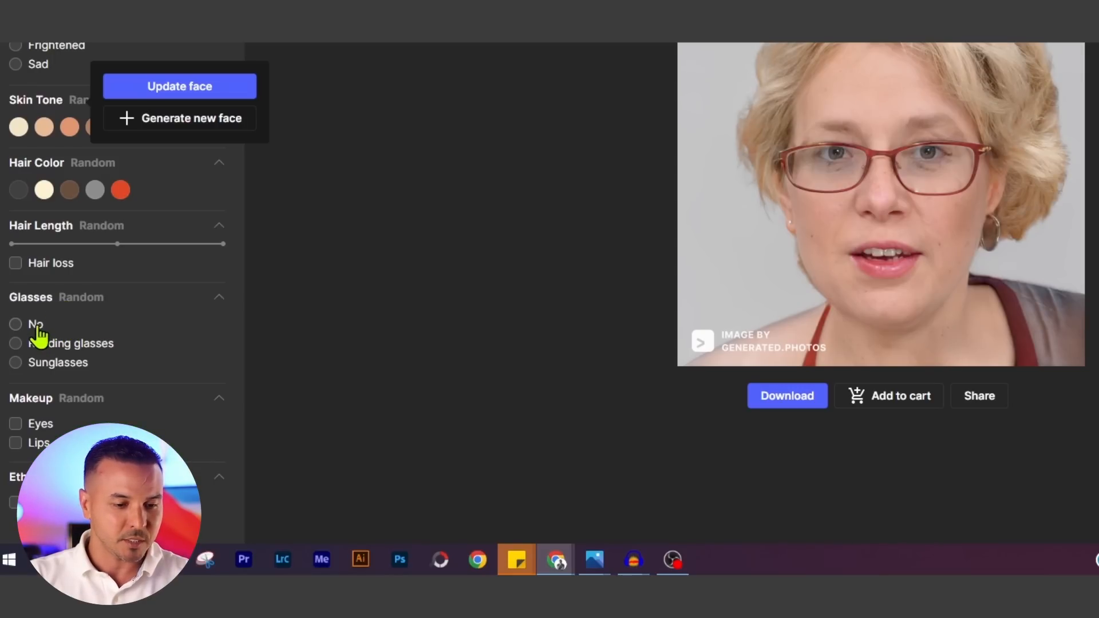
{"action": "left_click", "coordinate": [15, 324]}
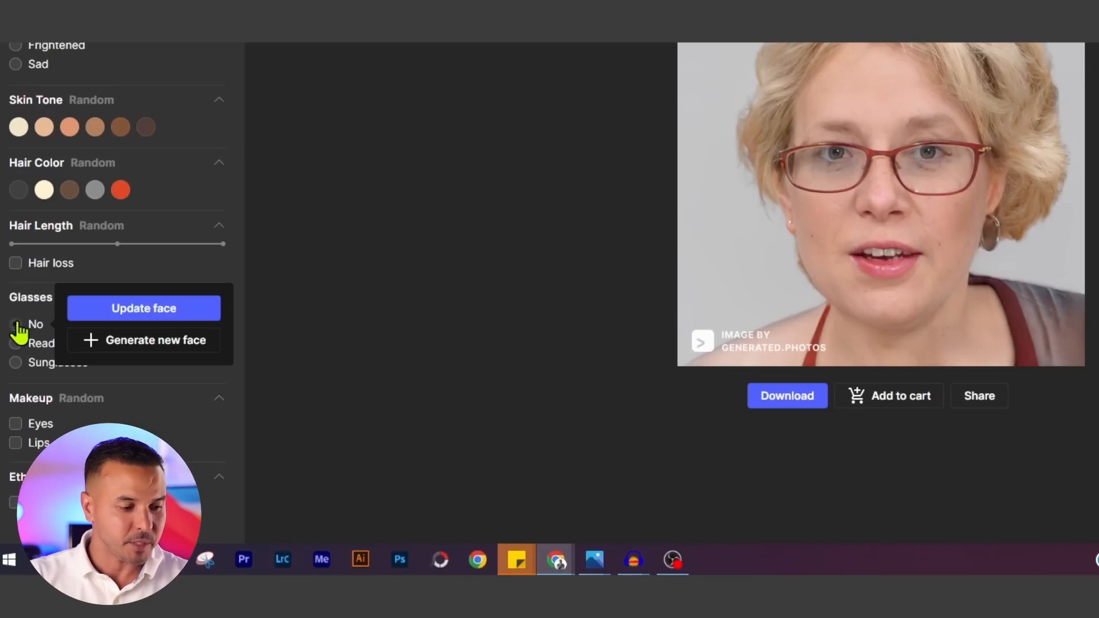
{"action": "left_click", "coordinate": [117, 312]}
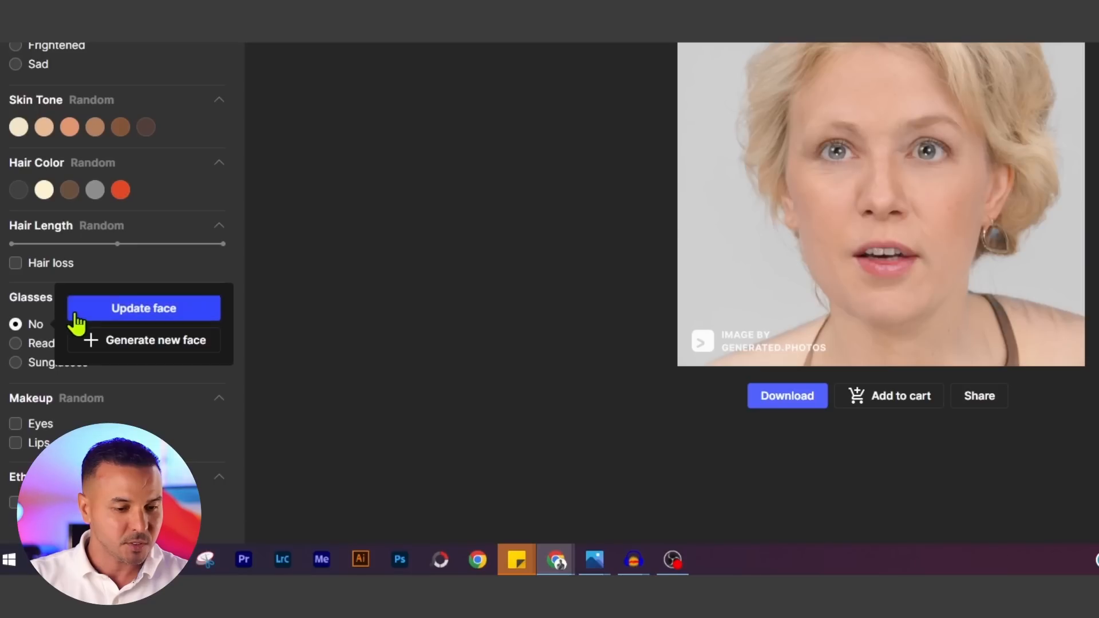
{"action": "left_click", "coordinate": [16, 424]}
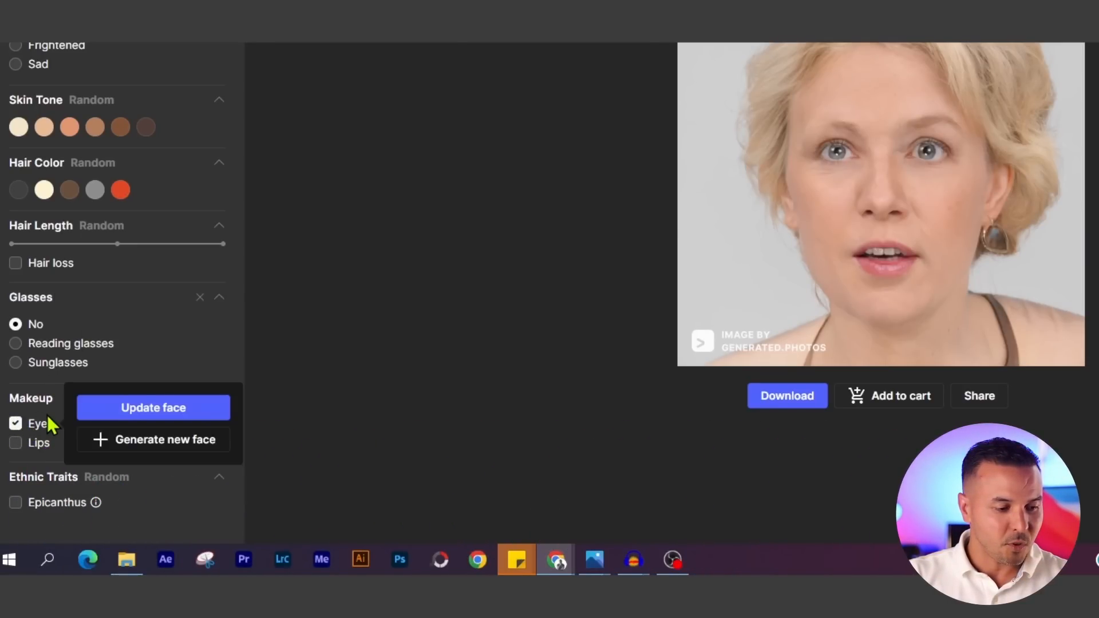
{"action": "left_click", "coordinate": [121, 414]}
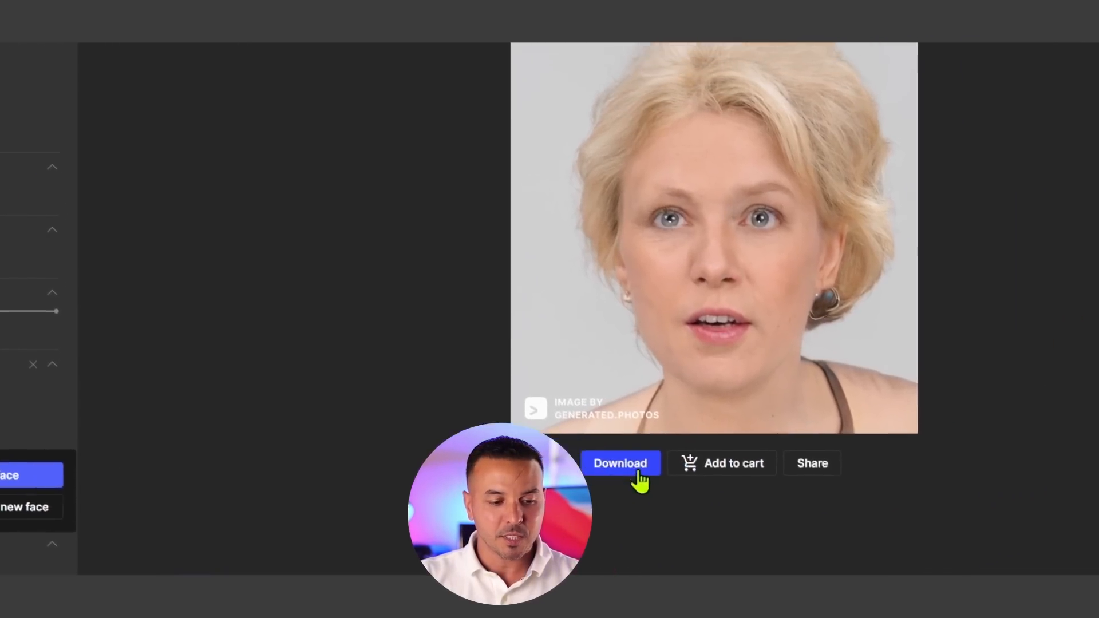
- Download the generated face for free personal use
{"action": "left_click", "coordinate": [645, 469]}
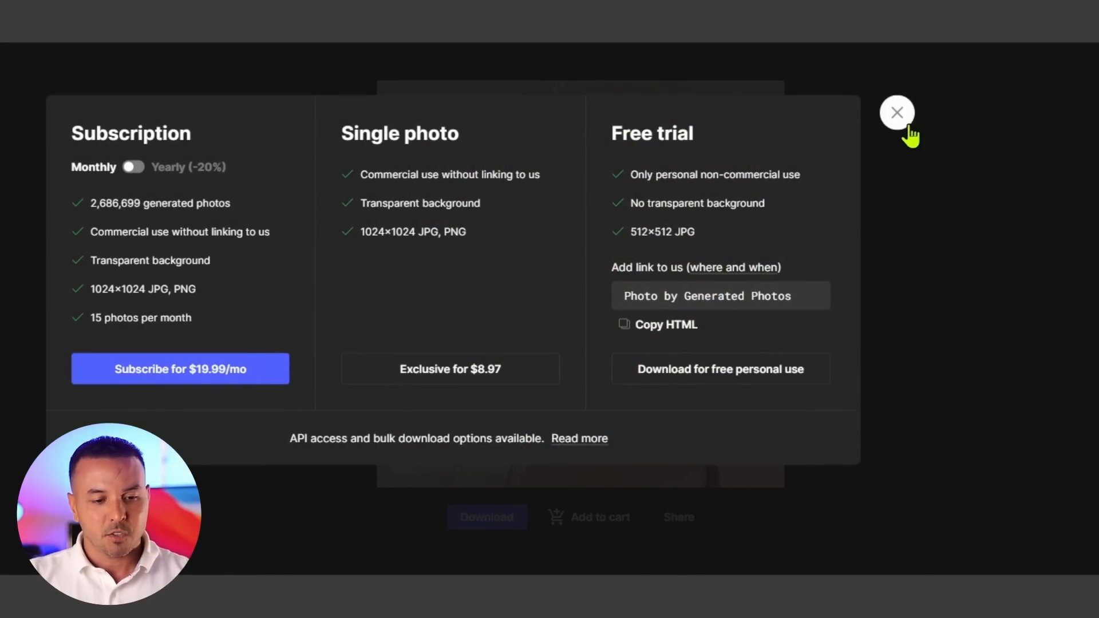
{"action": "left_click", "coordinate": [694, 378]}
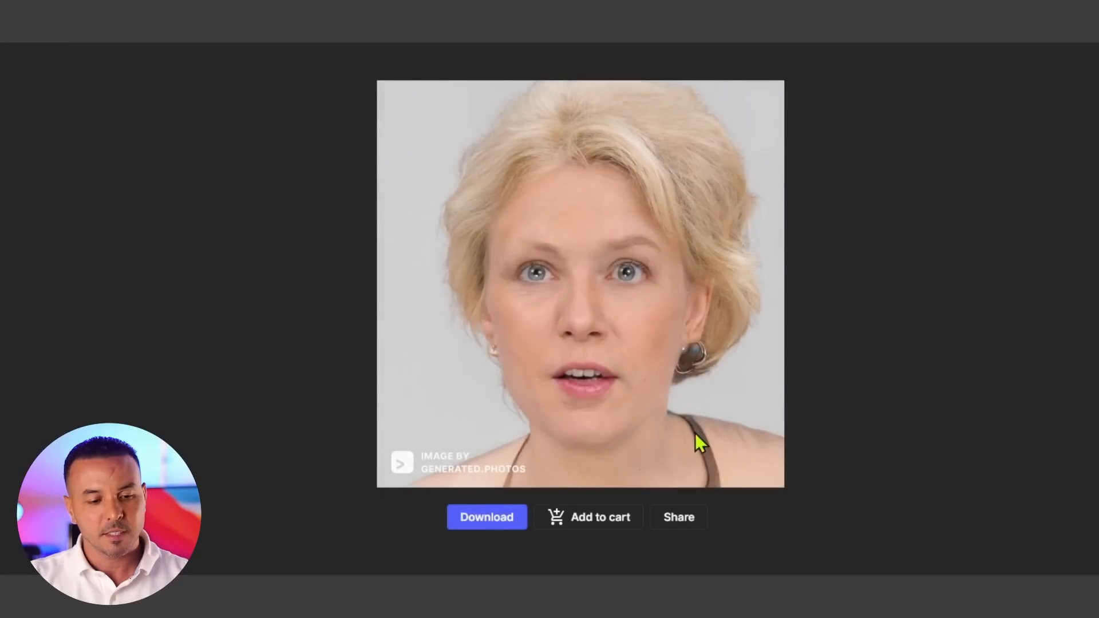
{"action": "scroll", "coordinate": [725, 383], "scroll_direction": "down", "scroll_amount": 1}
{"action": "scroll", "coordinate": [580, 298], "scroll_direction": "down", "scroll_amount": 1}
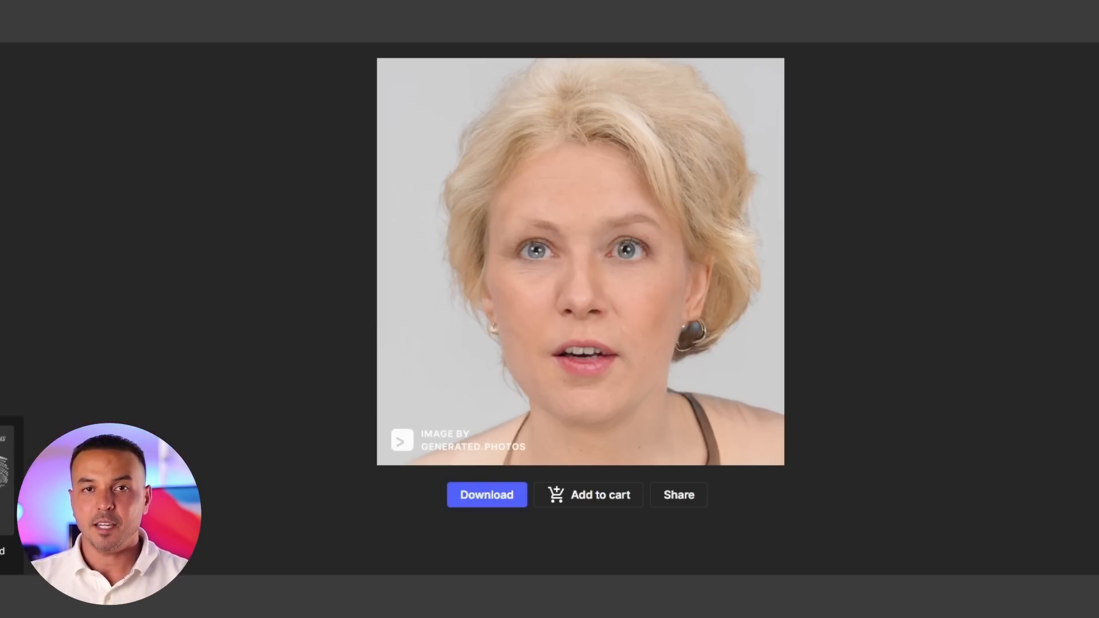
{"action": "scroll", "coordinate": [581, 286], "scroll_direction": "up", "scroll_amount": 1}
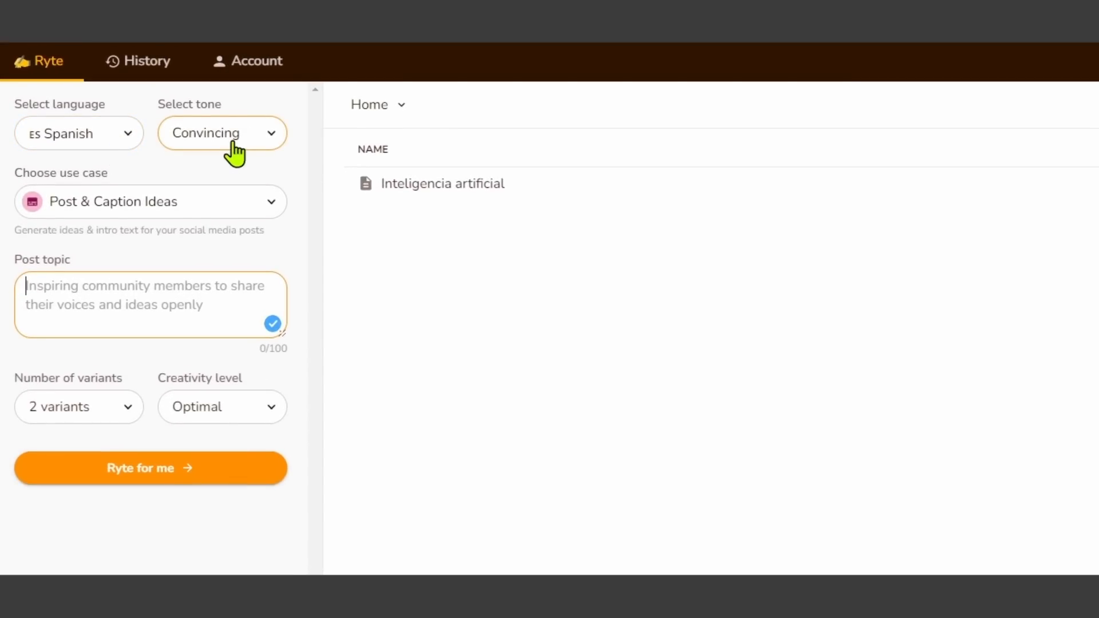
- Browse the writing assistant's use case list, keeping Post & Caption Ideas selected
{"action": "left_click", "coordinate": [246, 212]}
{"action": "scroll", "coordinate": [257, 160], "scroll_direction": "down", "scroll_amount": 2}
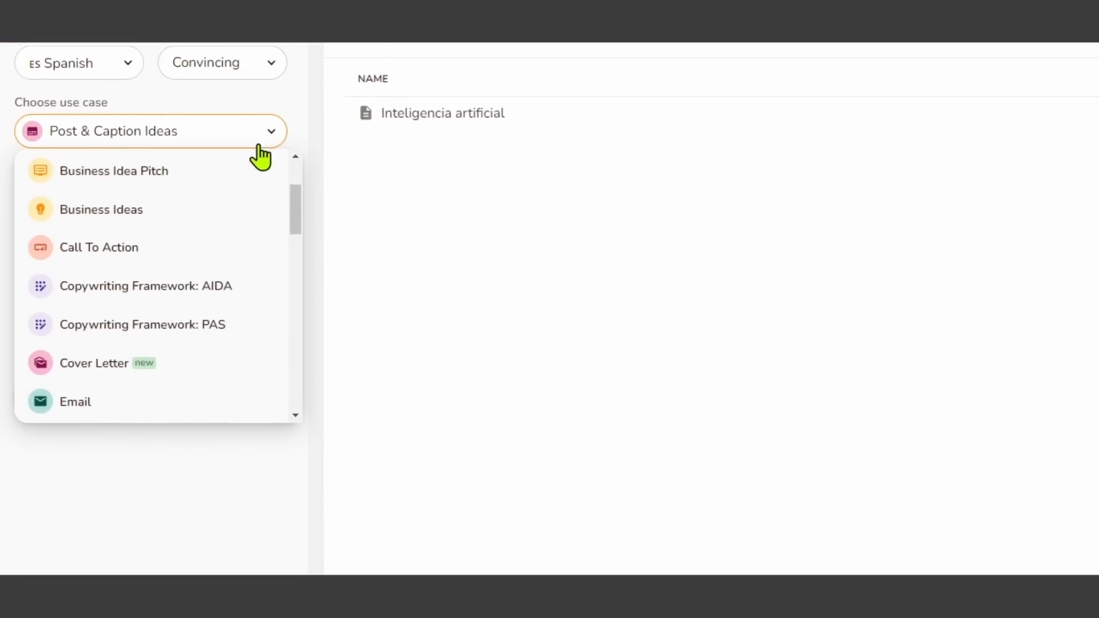
{"action": "scroll", "coordinate": [297, 177], "scroll_direction": "up", "scroll_amount": 2}
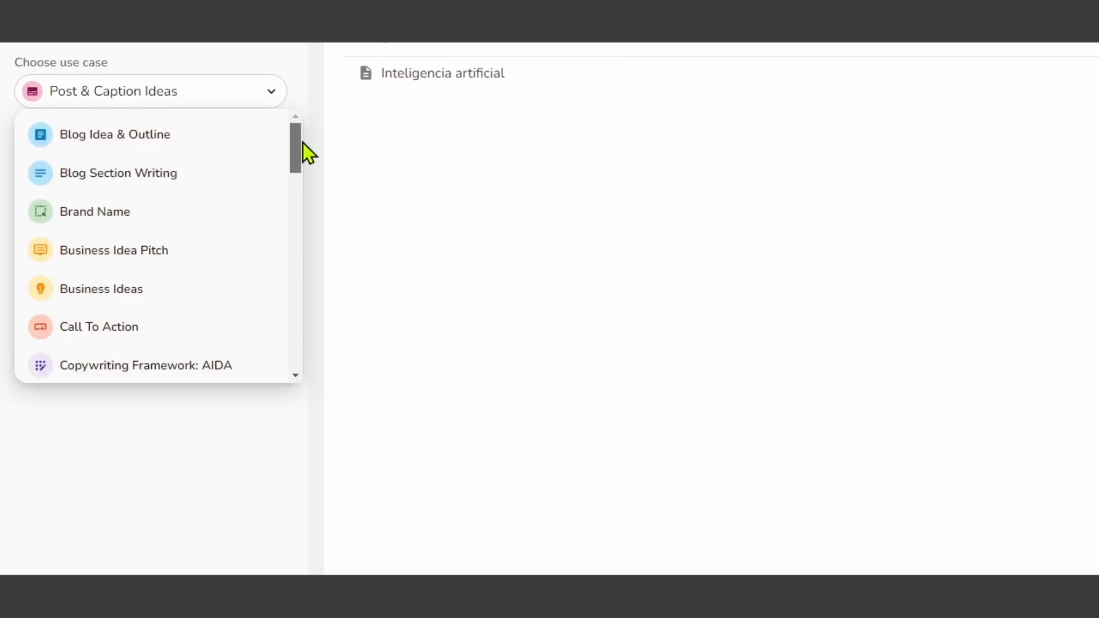
{"action": "scroll", "coordinate": [293, 189], "scroll_direction": "down", "scroll_amount": 3}
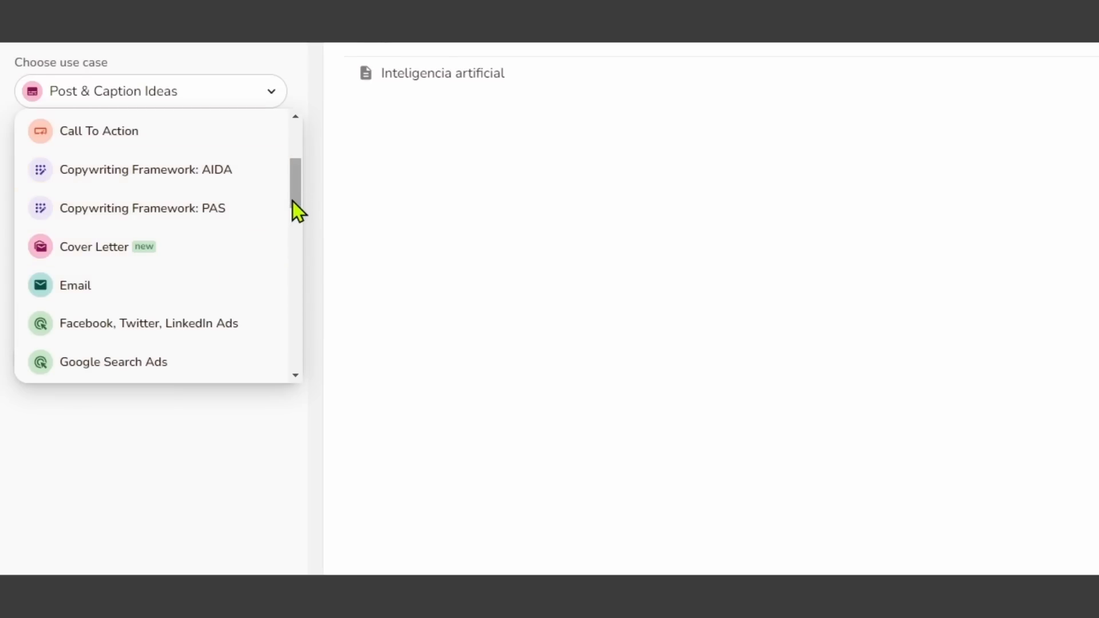
{"action": "left_click_drag", "start_coordinate": [293, 193], "coordinate": [291, 167]}
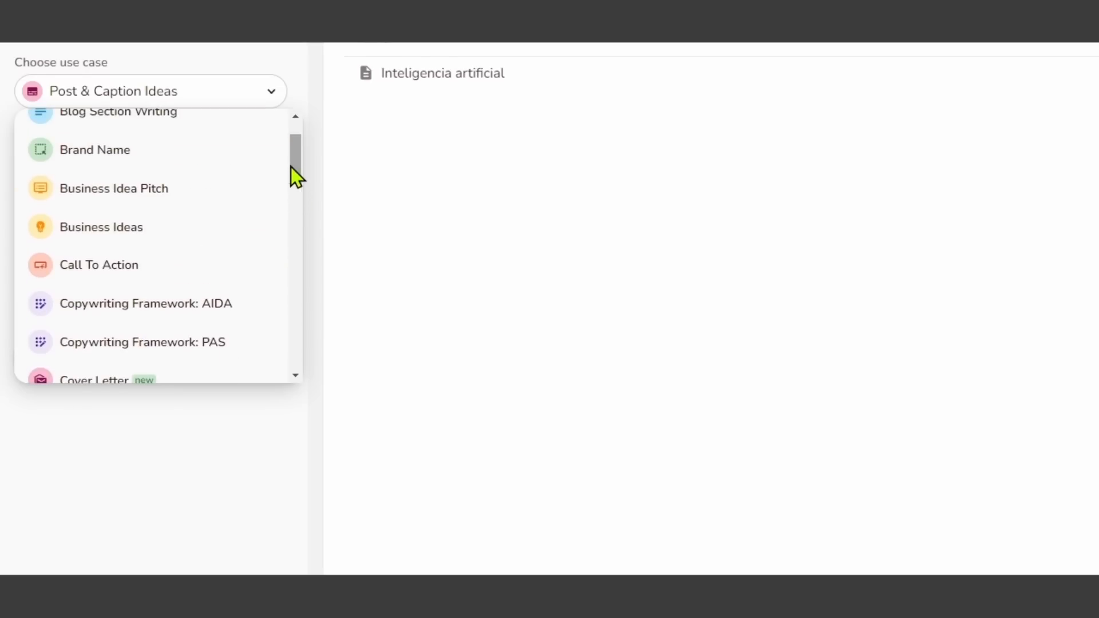
{"action": "left_click", "coordinate": [165, 102]}
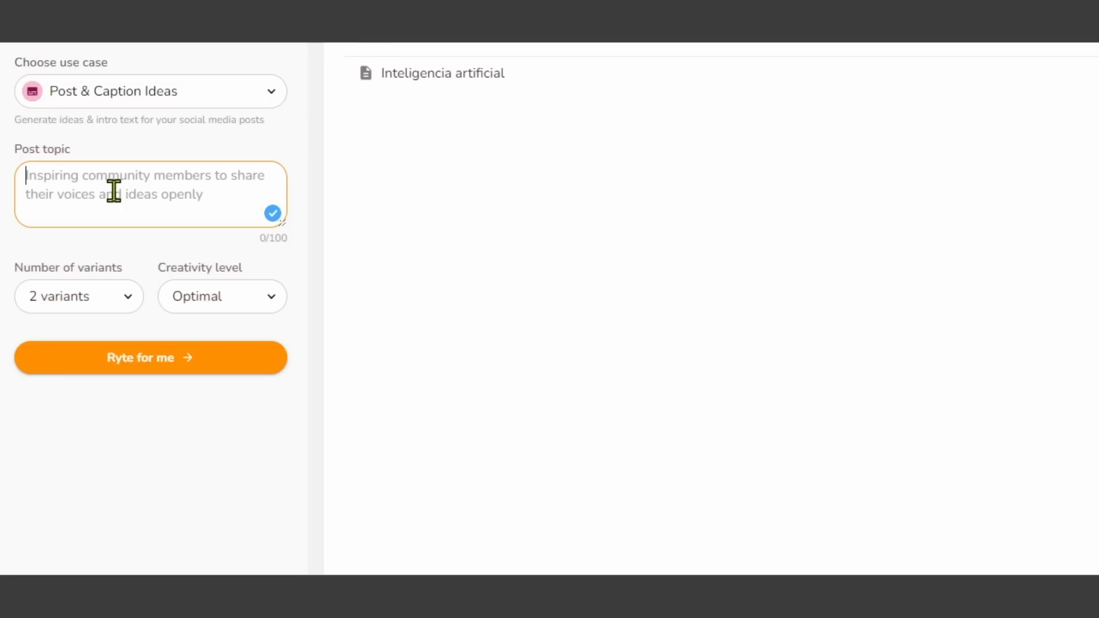
- Enter the post topic Metaverso, choose 3 variants with Optimal creativity, and generate the posts
{"action": "type", "text": "Metaverso"}
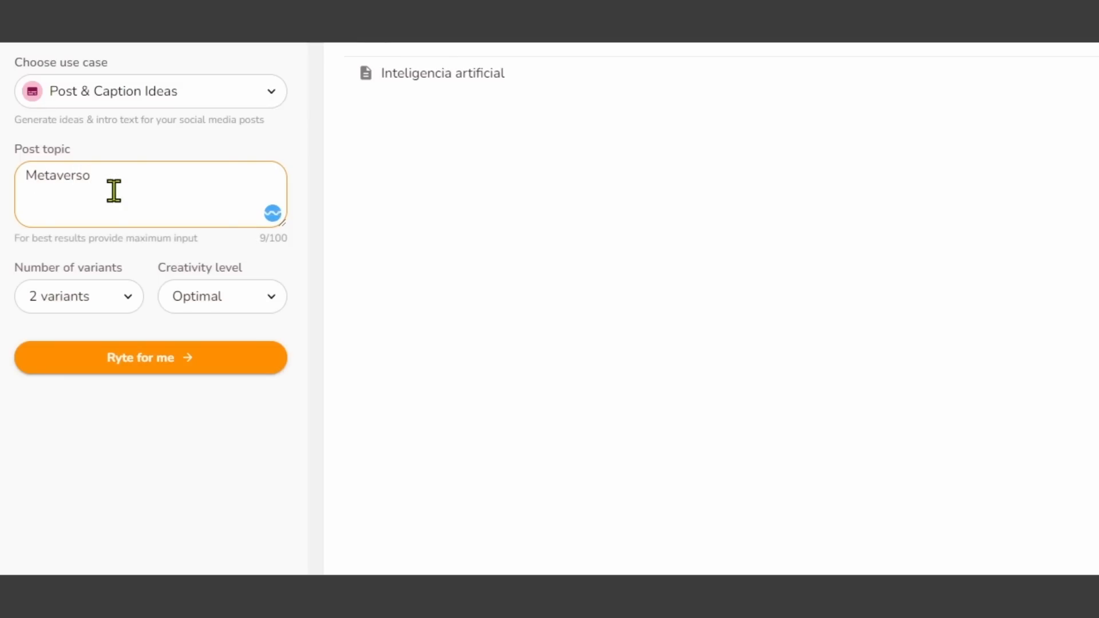
{"action": "left_click", "coordinate": [128, 297]}
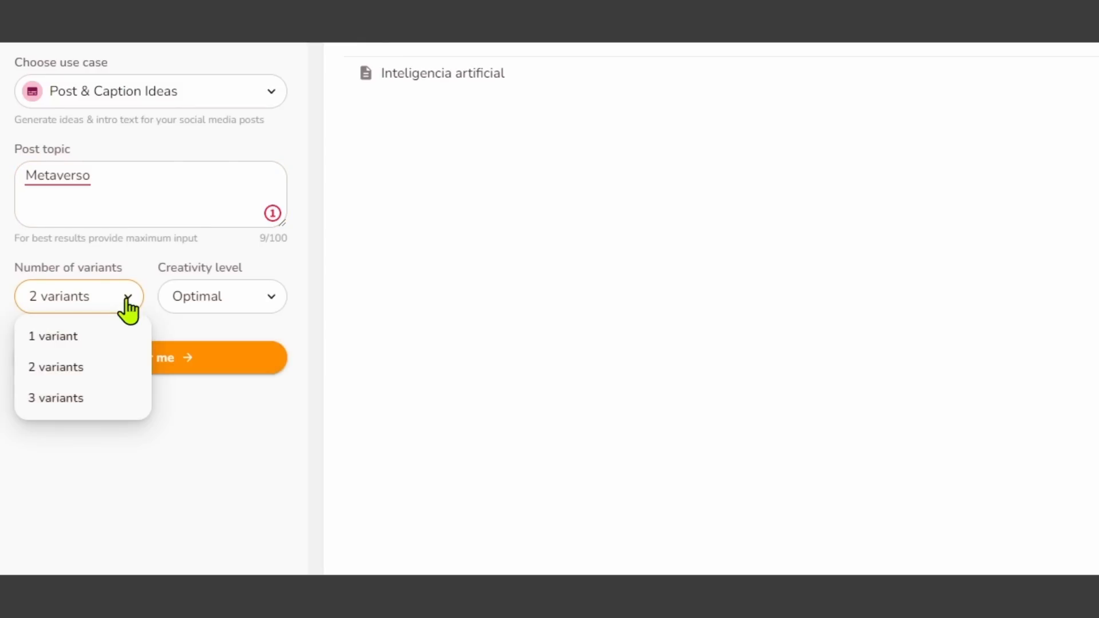
{"action": "left_click", "coordinate": [128, 296]}
{"action": "left_click", "coordinate": [128, 296]}
{"action": "left_click", "coordinate": [98, 397]}
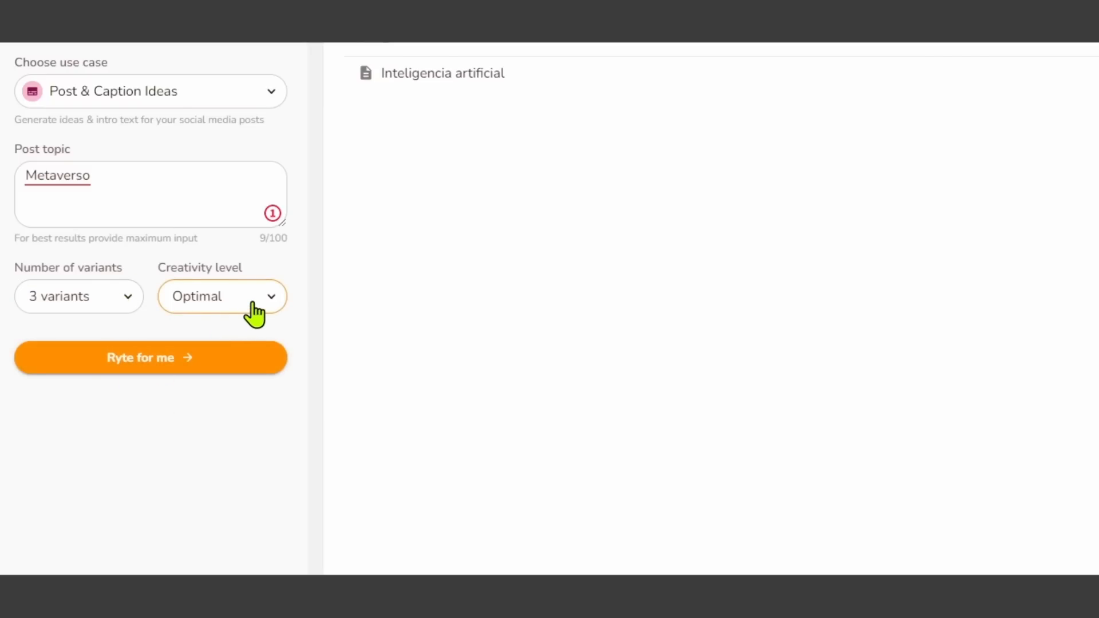
{"action": "left_click", "coordinate": [272, 298]}
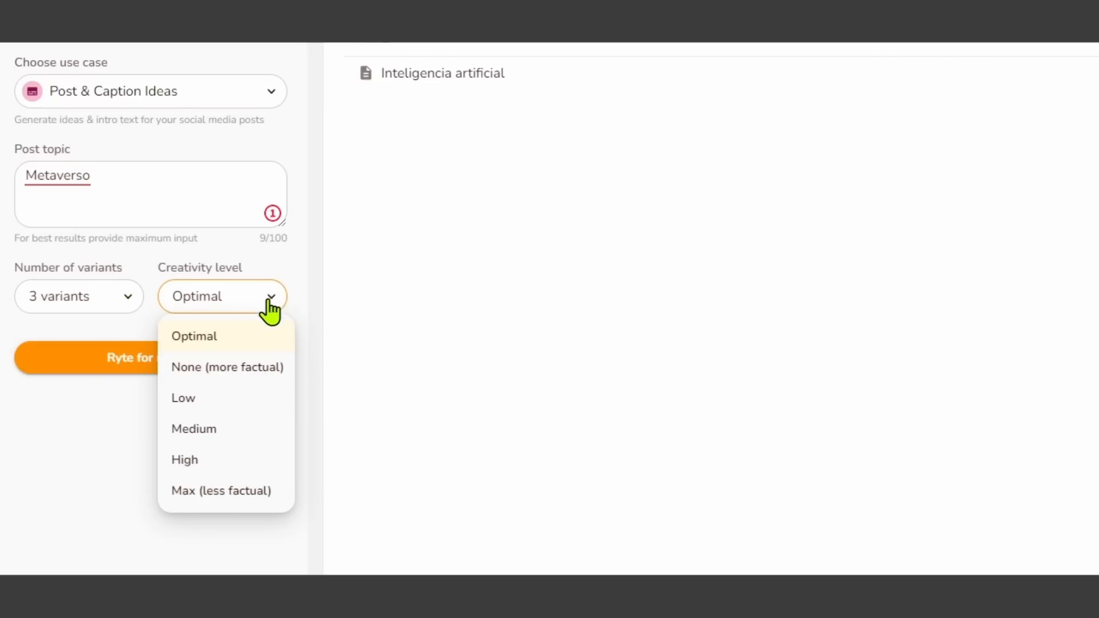
{"action": "left_click", "coordinate": [216, 336]}
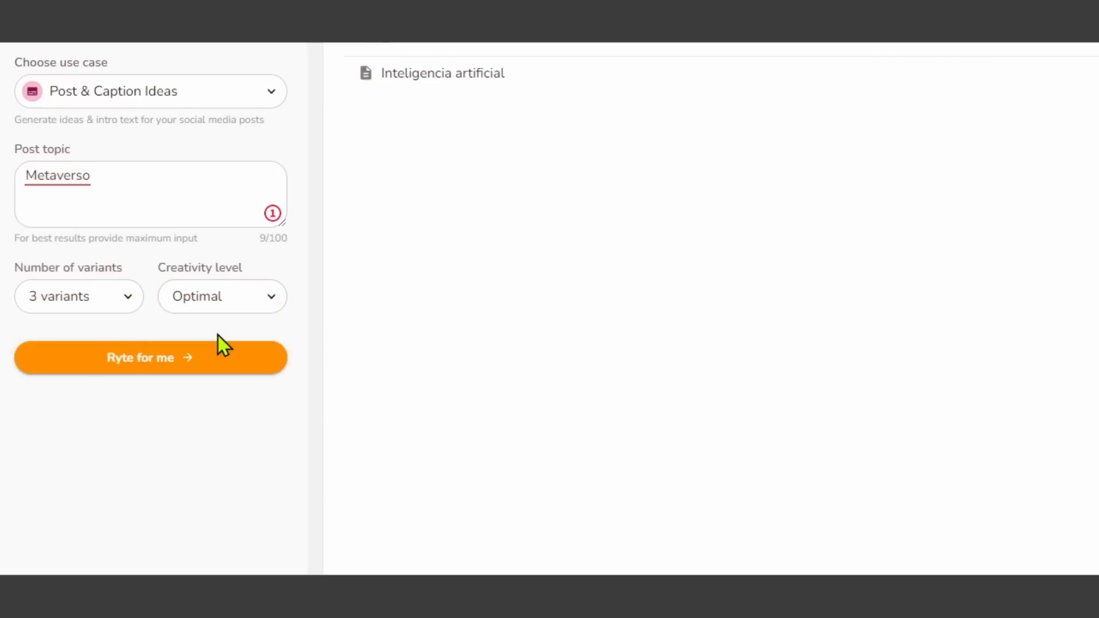
{"action": "left_click", "coordinate": [163, 366]}
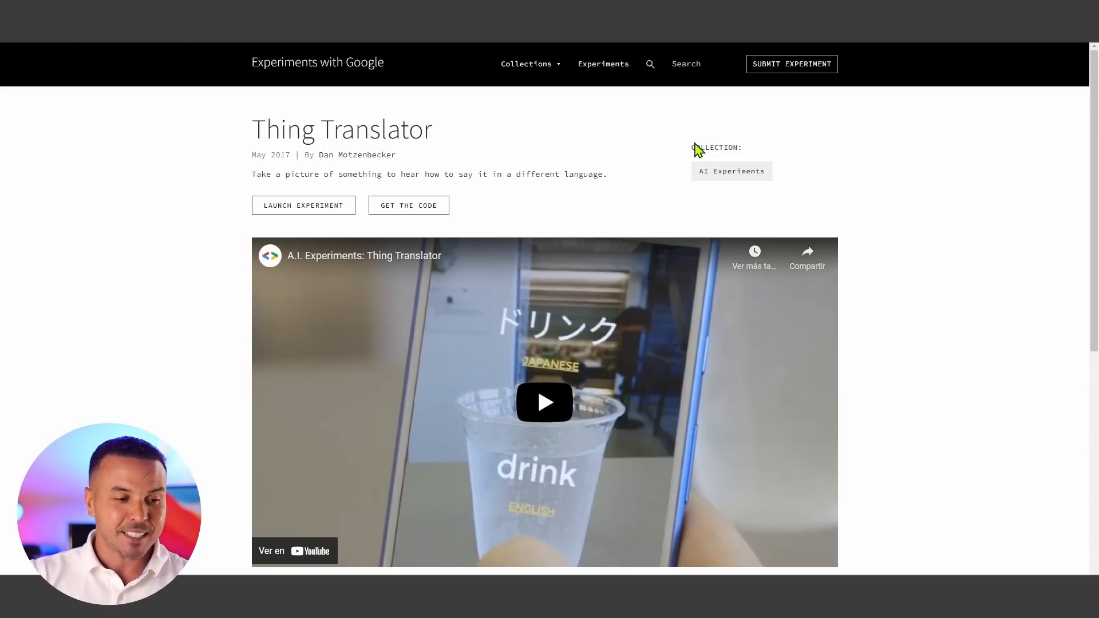
- Scroll through the Thing Translator experiment page
{"action": "scroll", "coordinate": [698, 239], "scroll_direction": "down", "scroll_amount": 1}
{"action": "scroll", "coordinate": [699, 237], "scroll_direction": "up", "scroll_amount": 1}
{"action": "scroll", "coordinate": [667, 319], "scroll_direction": "down", "scroll_amount": 1}
{"action": "scroll", "coordinate": [668, 318], "scroll_direction": "down", "scroll_amount": 4}
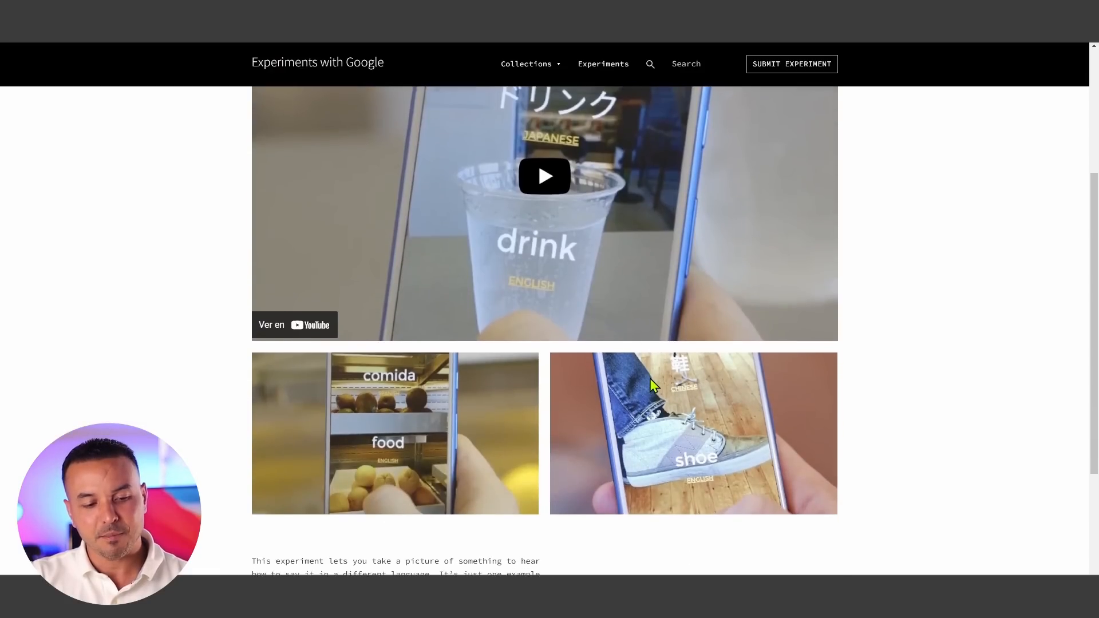
{"action": "scroll", "coordinate": [650, 379], "scroll_direction": "up", "scroll_amount": 4}
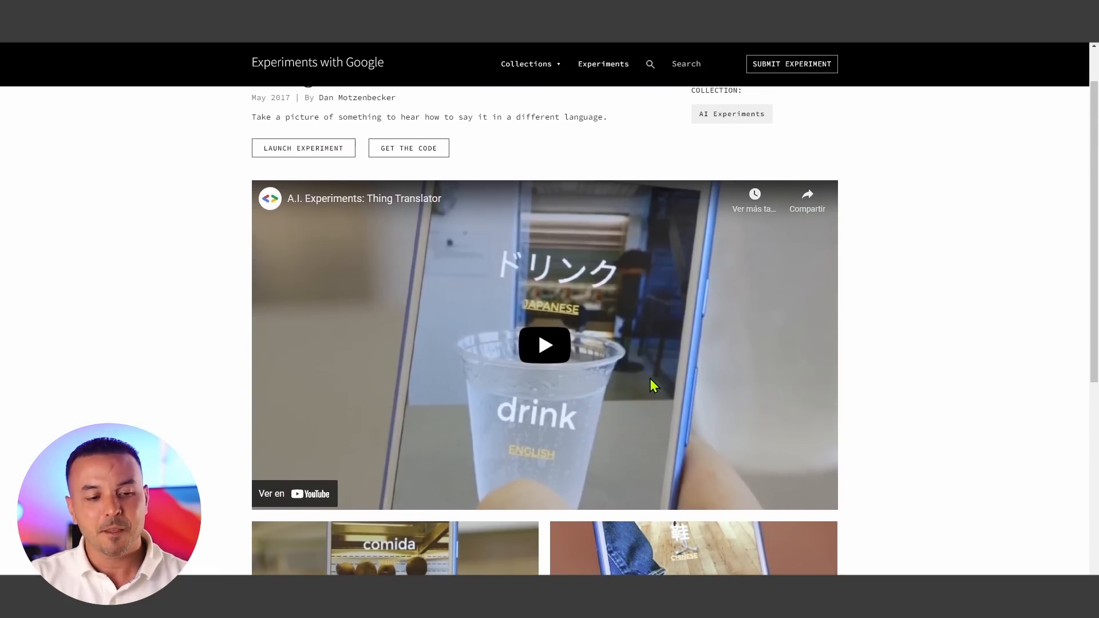
{"action": "scroll", "coordinate": [648, 387], "scroll_direction": "up", "scroll_amount": 1}
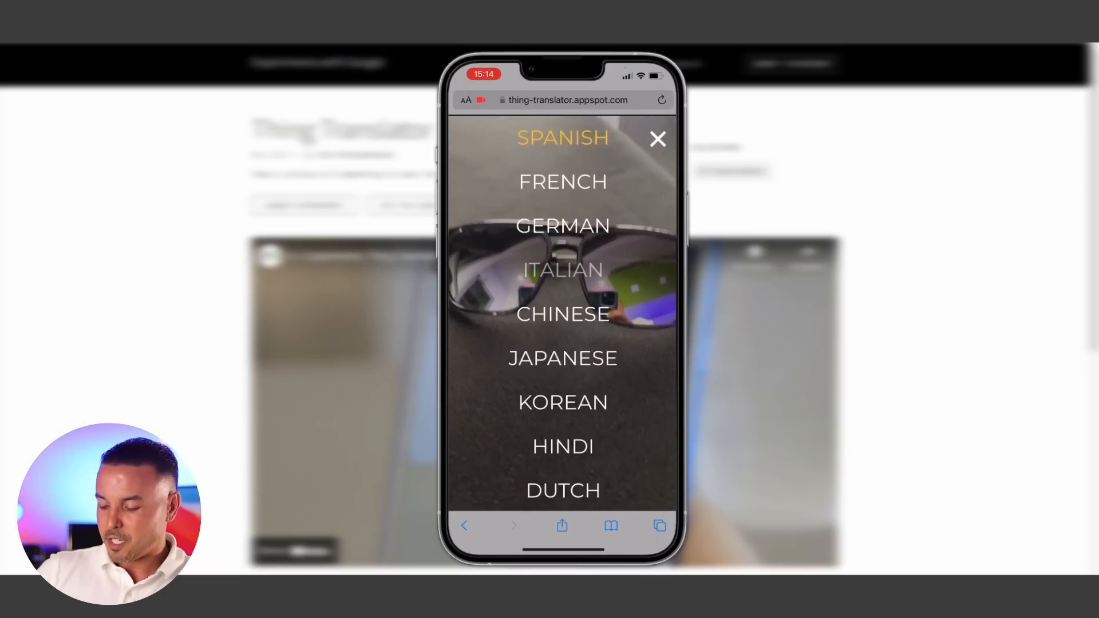
- Scroll through the Brandmark logo maker homepage
{"action": "scroll", "coordinate": [562, 270], "scroll_direction": "up", "scroll_amount": 1}
{"action": "scroll", "coordinate": [563, 291], "scroll_direction": "down", "scroll_amount": 1}
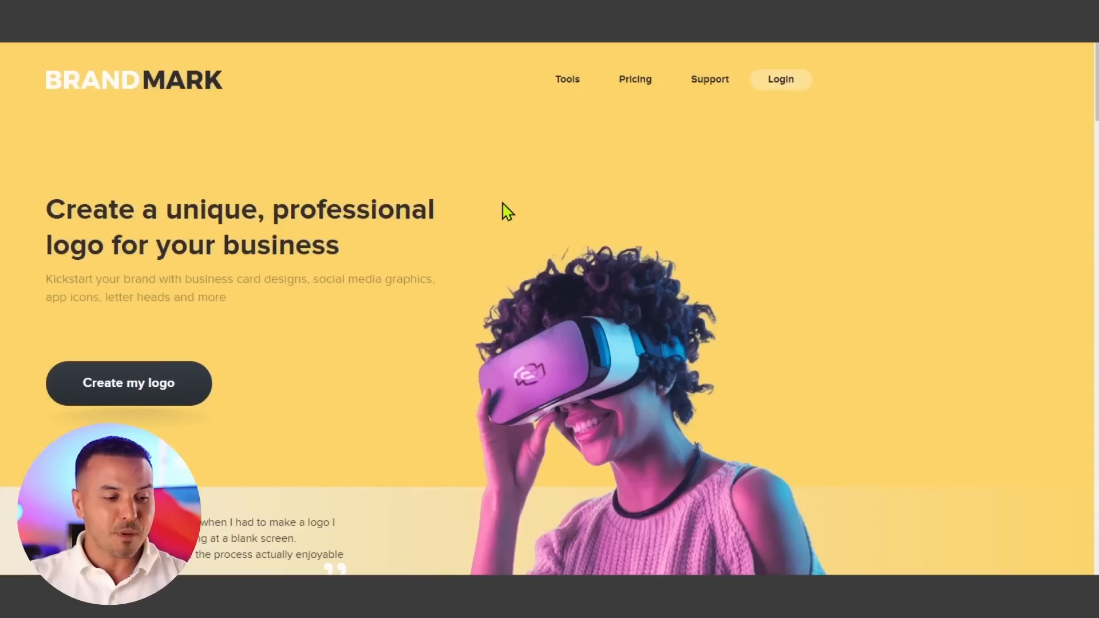
{"action": "scroll", "coordinate": [473, 262], "scroll_direction": "down", "scroll_amount": 3}
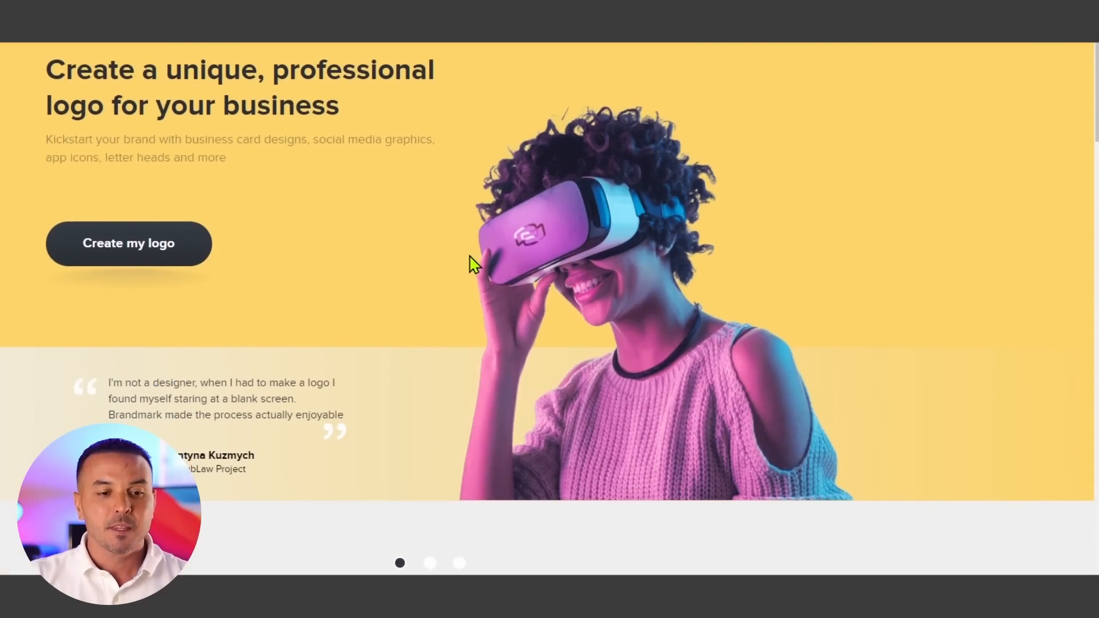
{"action": "scroll", "coordinate": [473, 262], "scroll_direction": "up", "scroll_amount": 3}
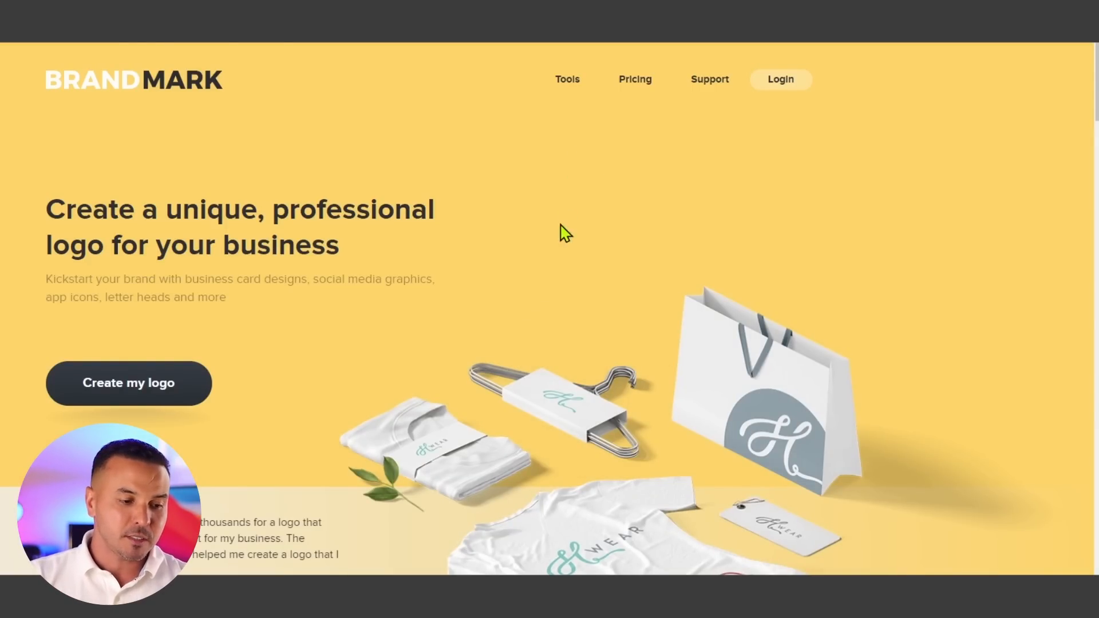
- Start creating a logo, entering the brand name Branti and the slogan Consultant
{"action": "left_click", "coordinate": [145, 404]}
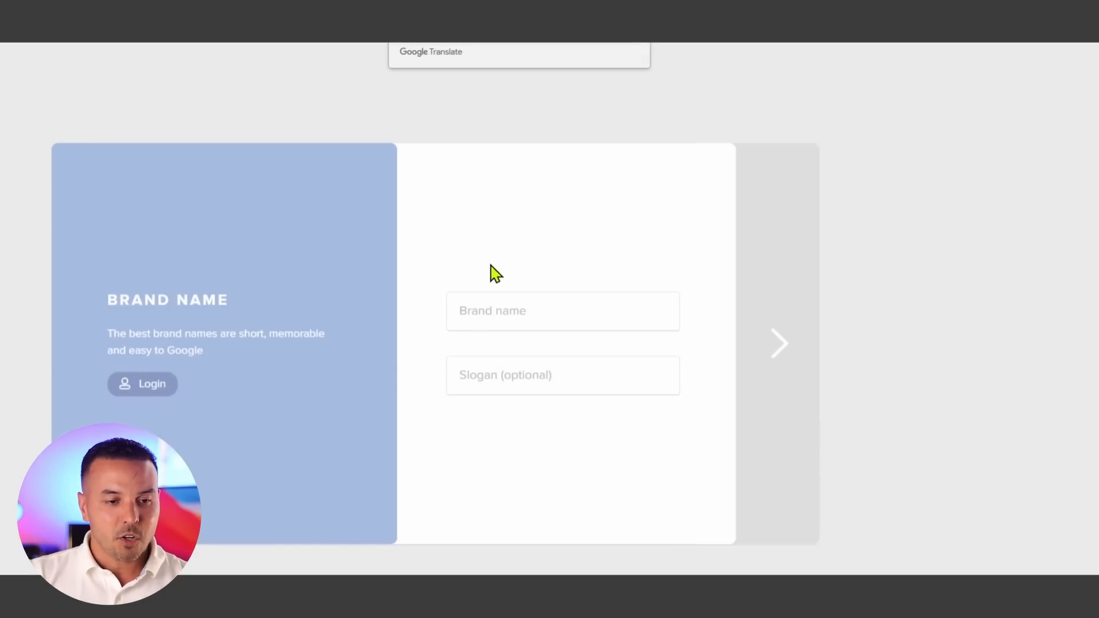
{"action": "left_click", "coordinate": [511, 320]}
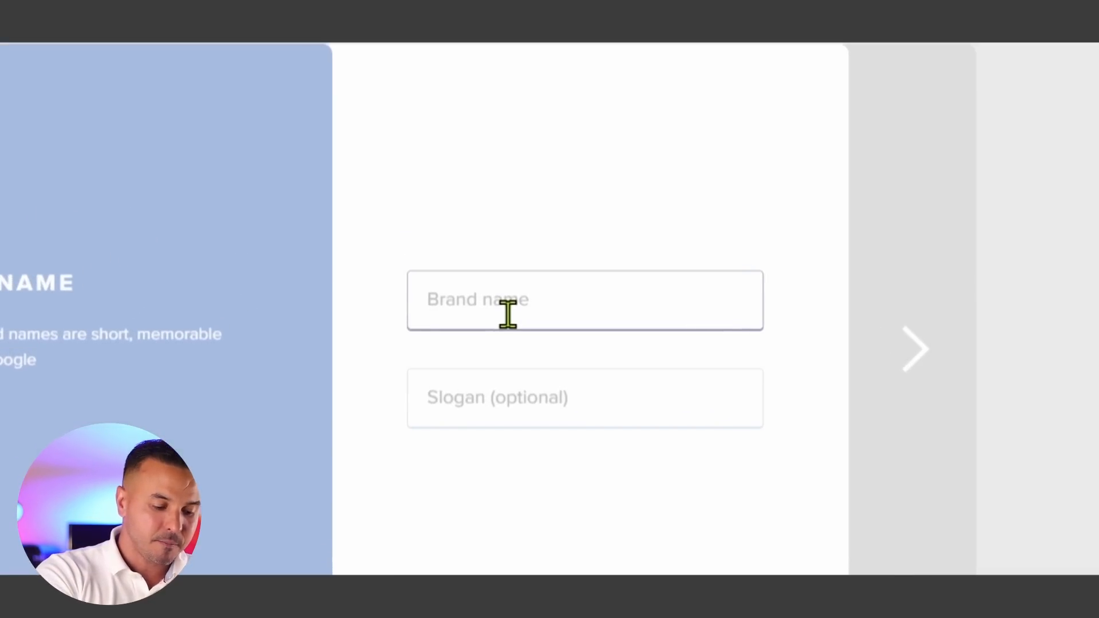
{"action": "type", "text": "Bran"}
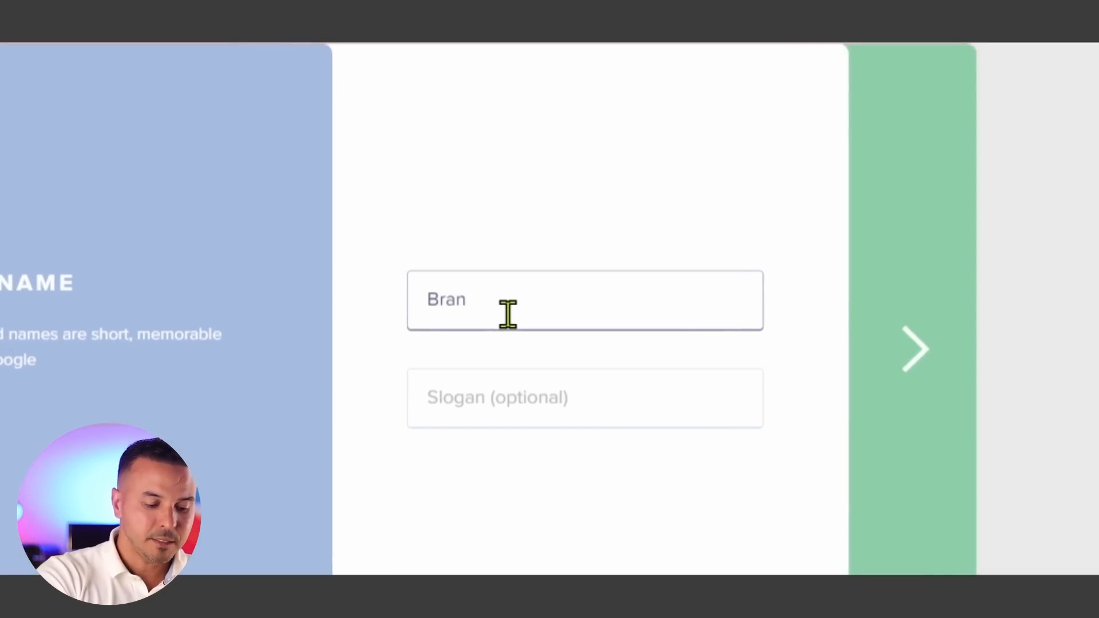
{"action": "type", "text": "ti"}
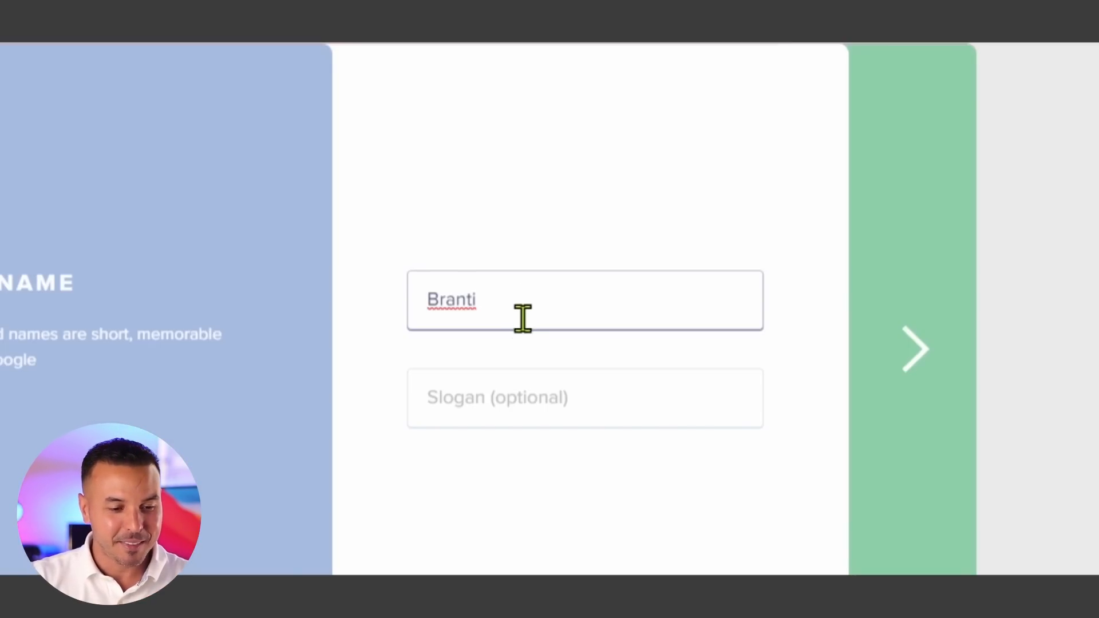
{"action": "left_click", "coordinate": [484, 398]}
{"action": "type", "text": "Consult"}
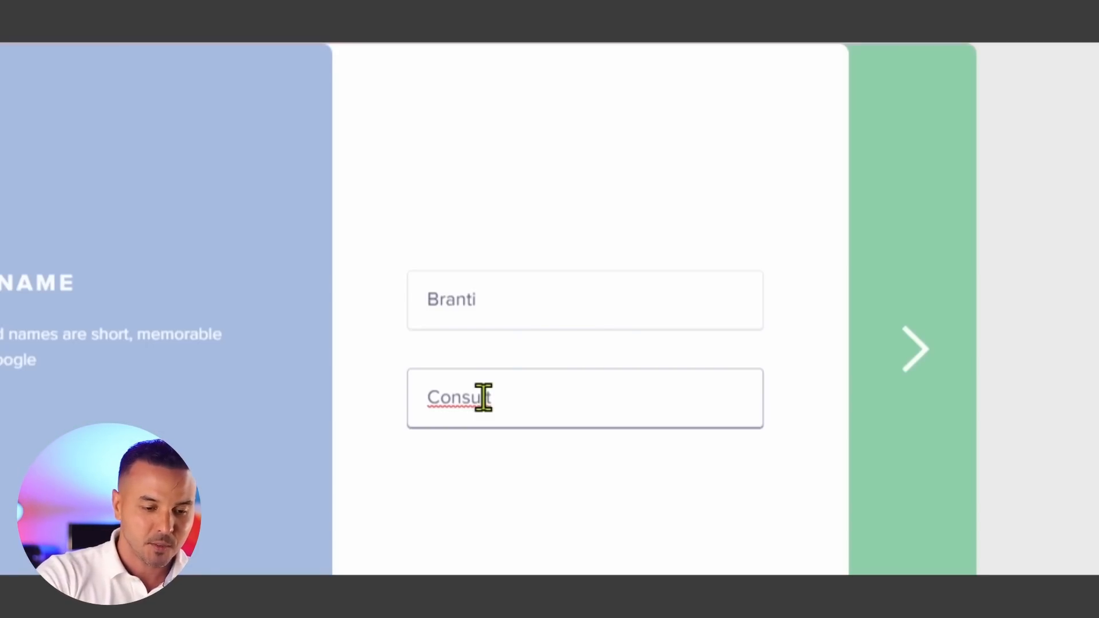
{"action": "type", "text": "an"}
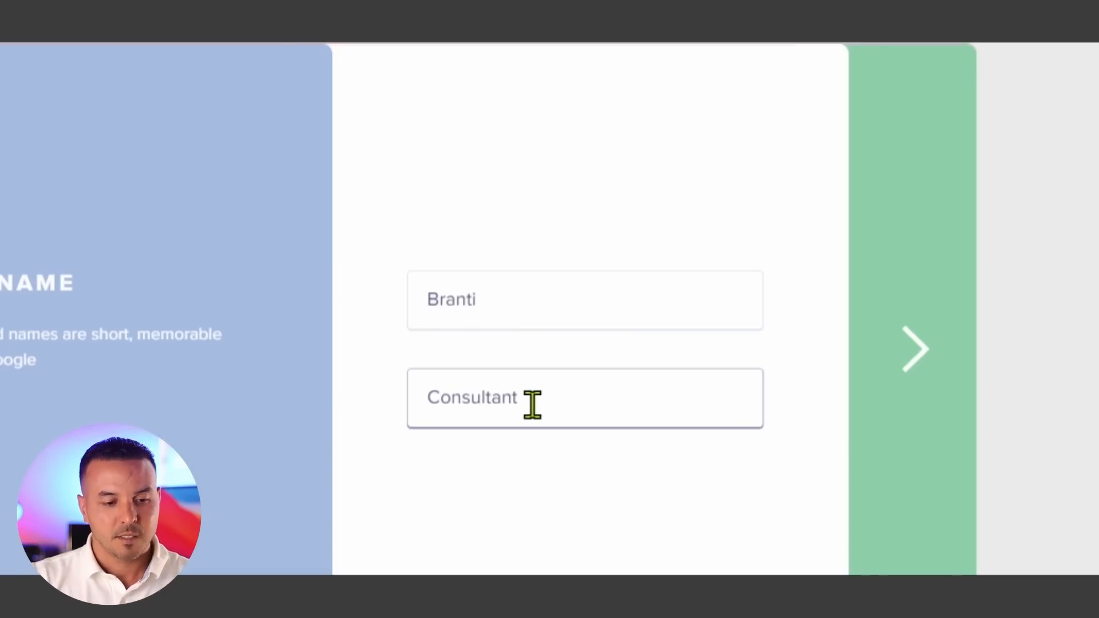
{"action": "type", "text": "t"}
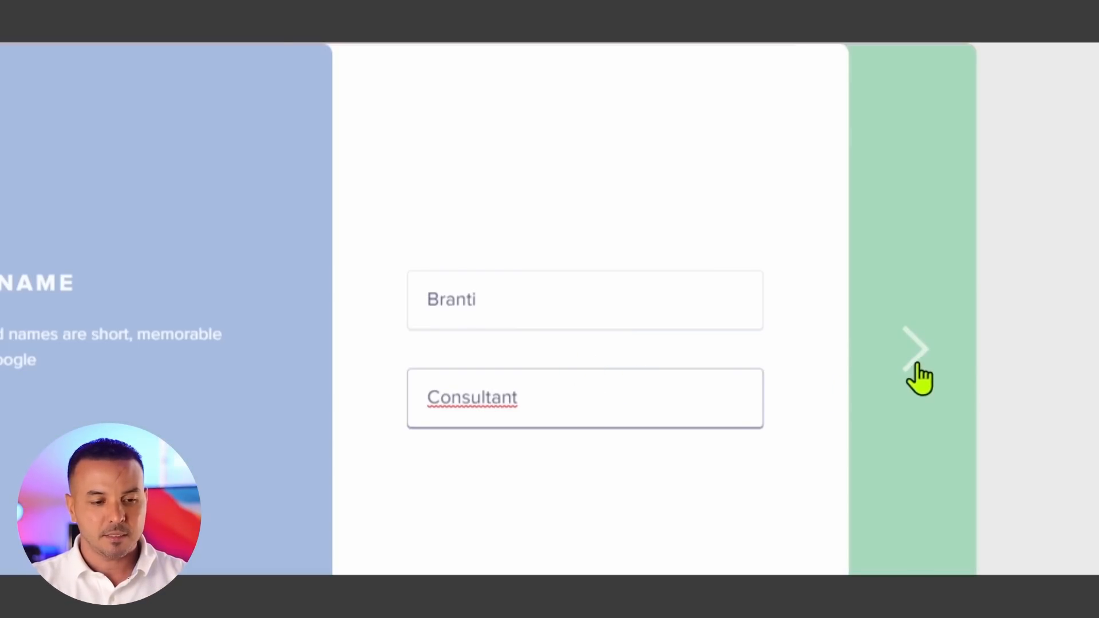
{"action": "left_click", "coordinate": [917, 356]}
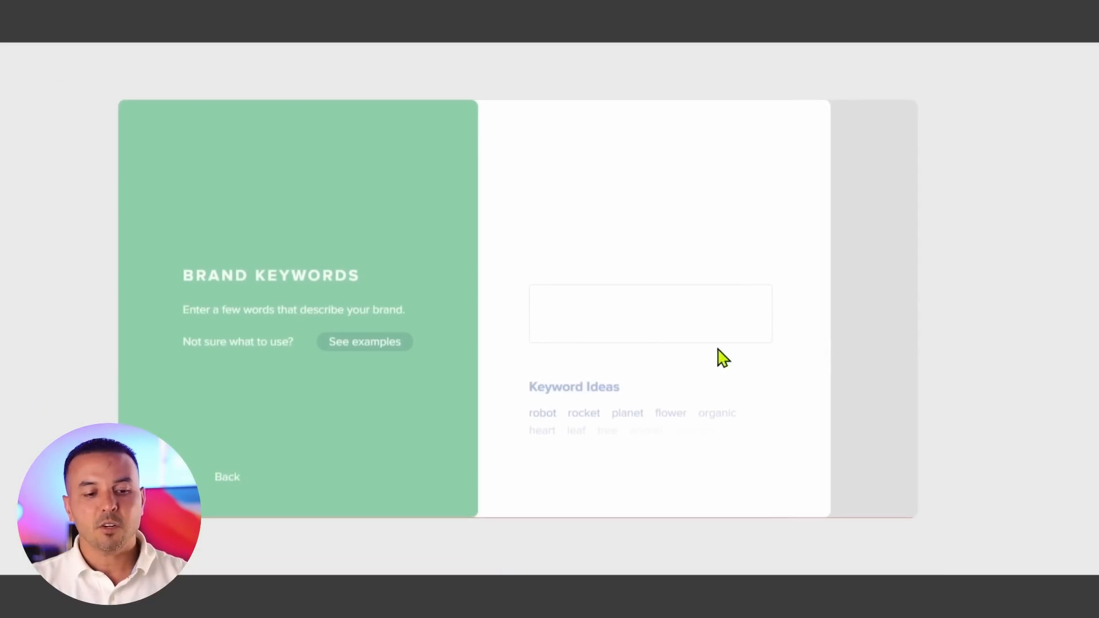
- Add the brand keywords marketing, consultant and tech, then continue
{"action": "left_click", "coordinate": [612, 313]}
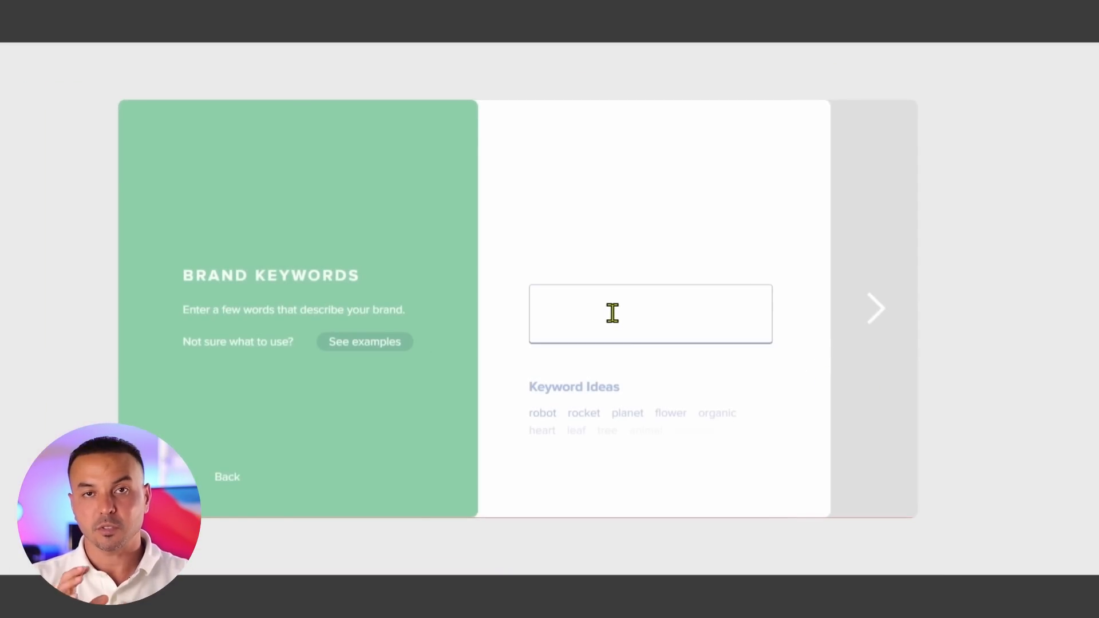
{"action": "type", "text": "marketni"}
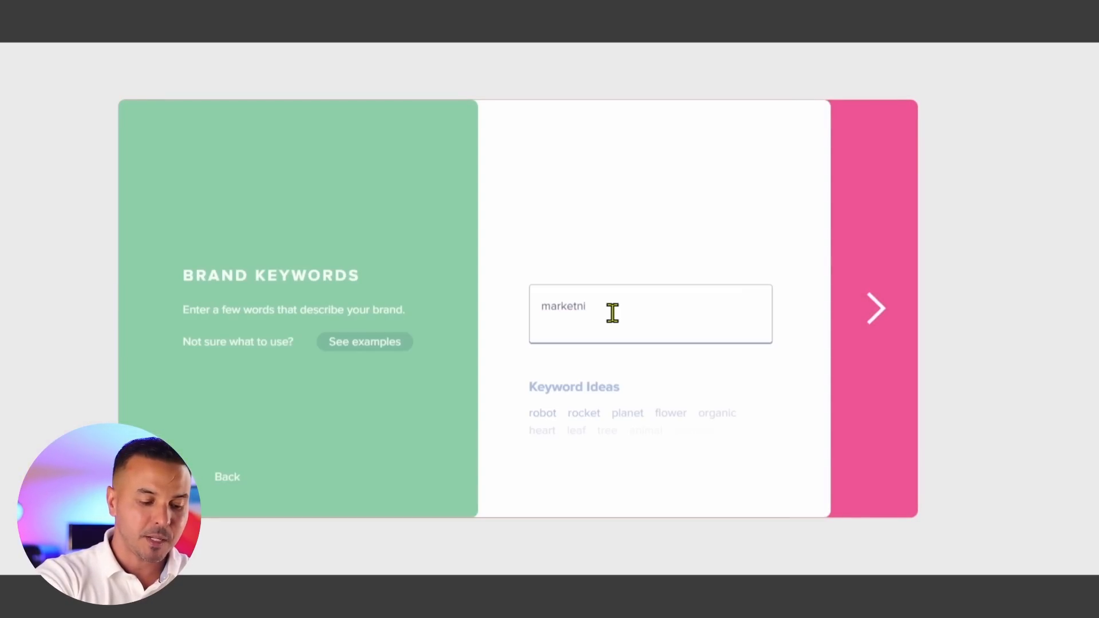
{"action": "key", "text": "BackSpace"}
{"action": "key", "text": "BackSpace"}
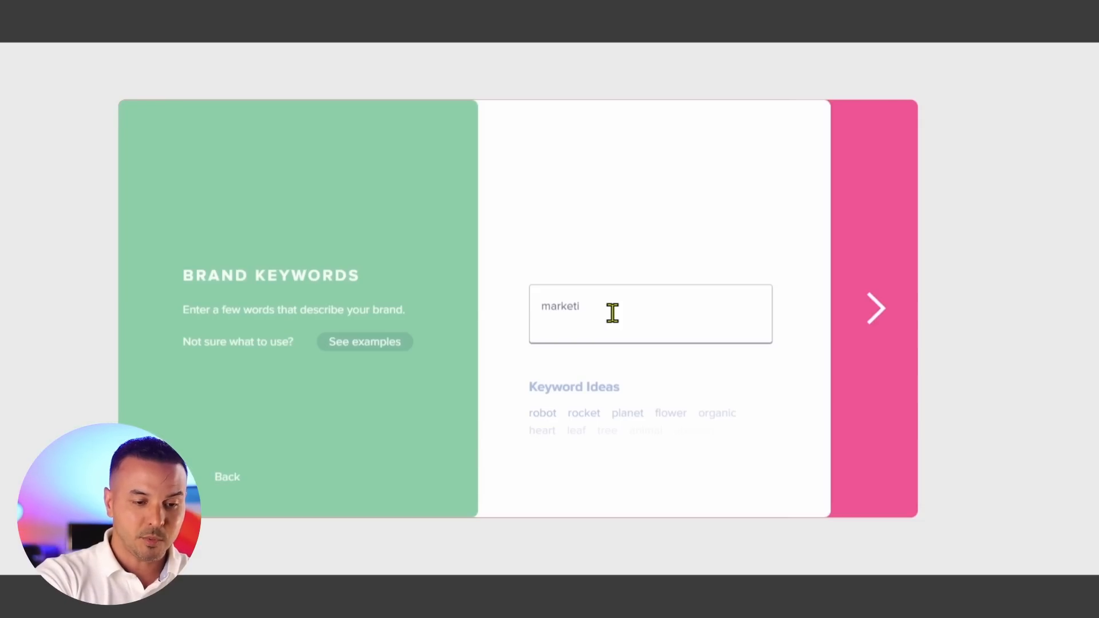
{"action": "type", "text": "g"}
{"action": "key", "text": "Return"}
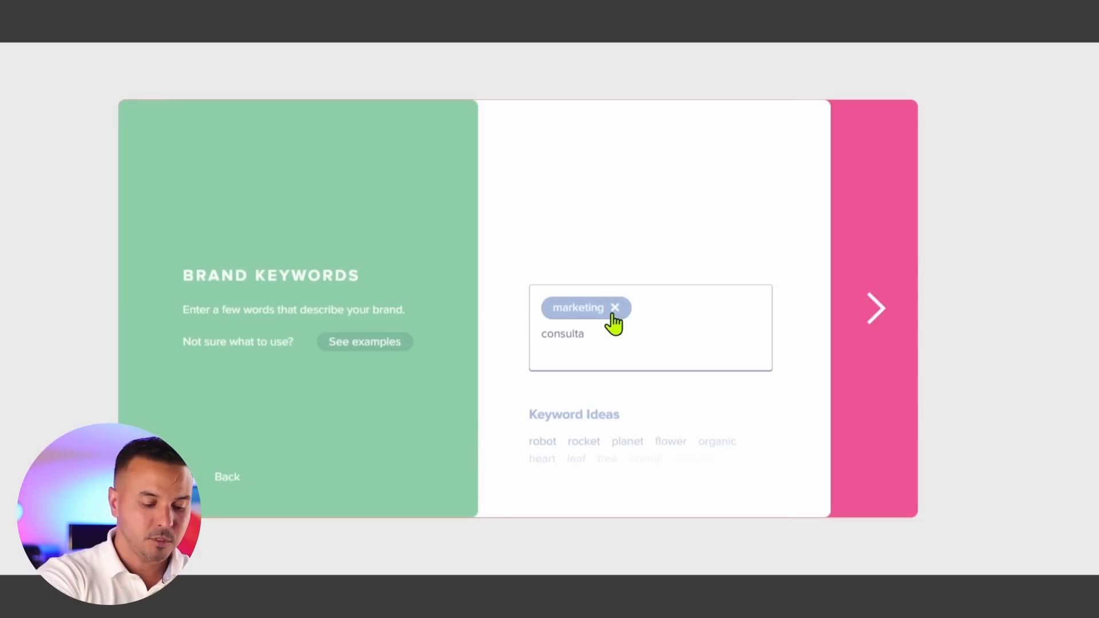
{"action": "key", "text": "Return"}
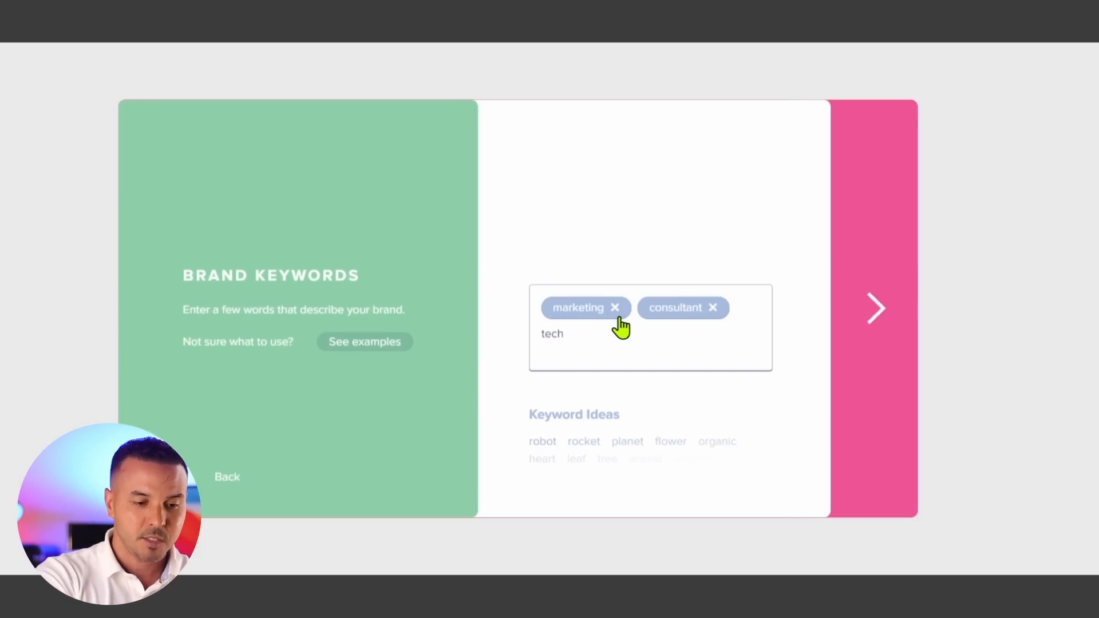
{"action": "key", "text": "Return"}
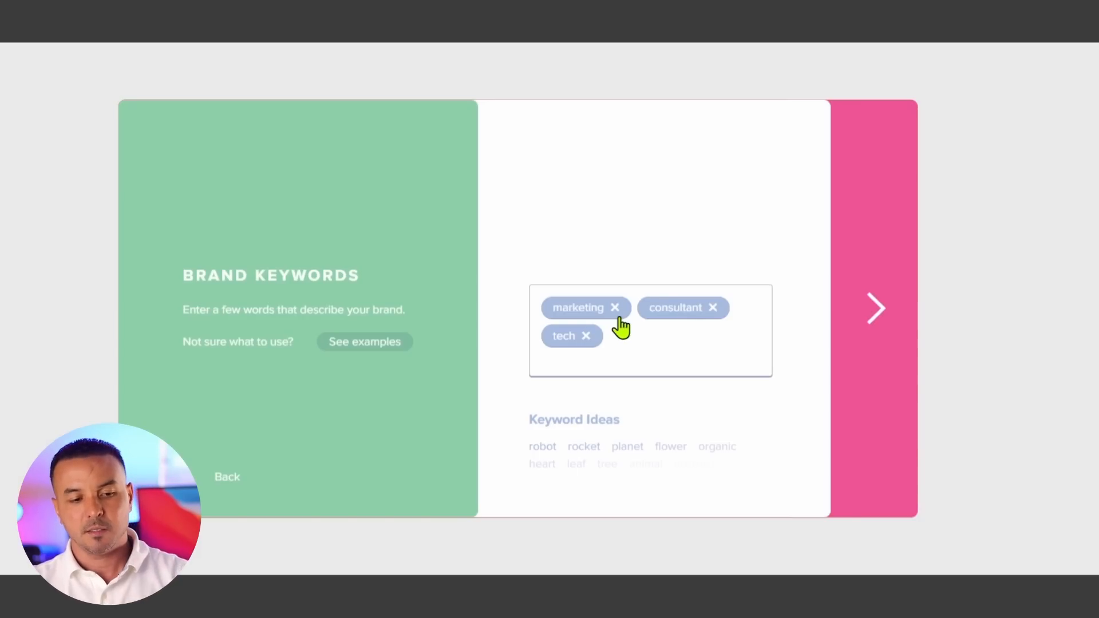
{"action": "left_click", "coordinate": [879, 315]}
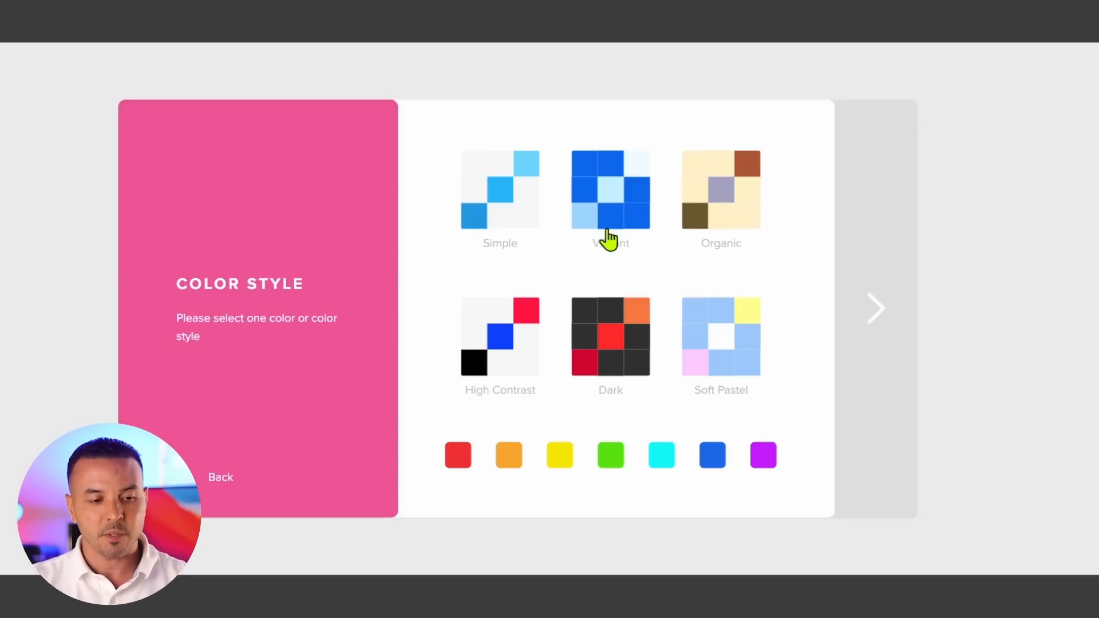
- Choose the Simple color style and generate the logos
{"action": "left_click", "coordinate": [497, 239]}
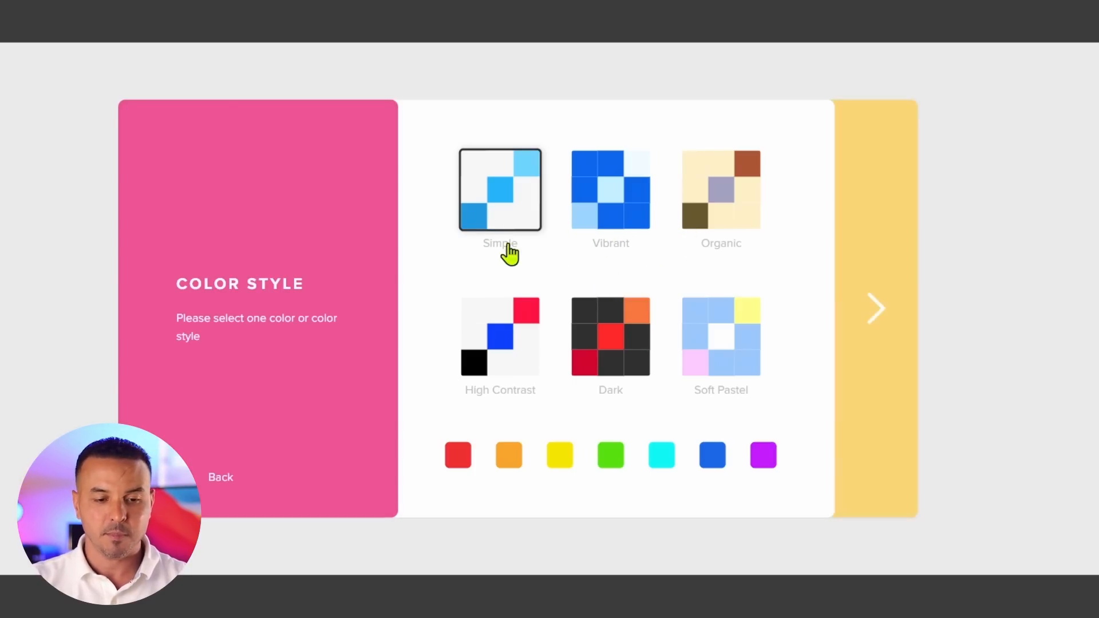
{"action": "left_click", "coordinate": [871, 318]}
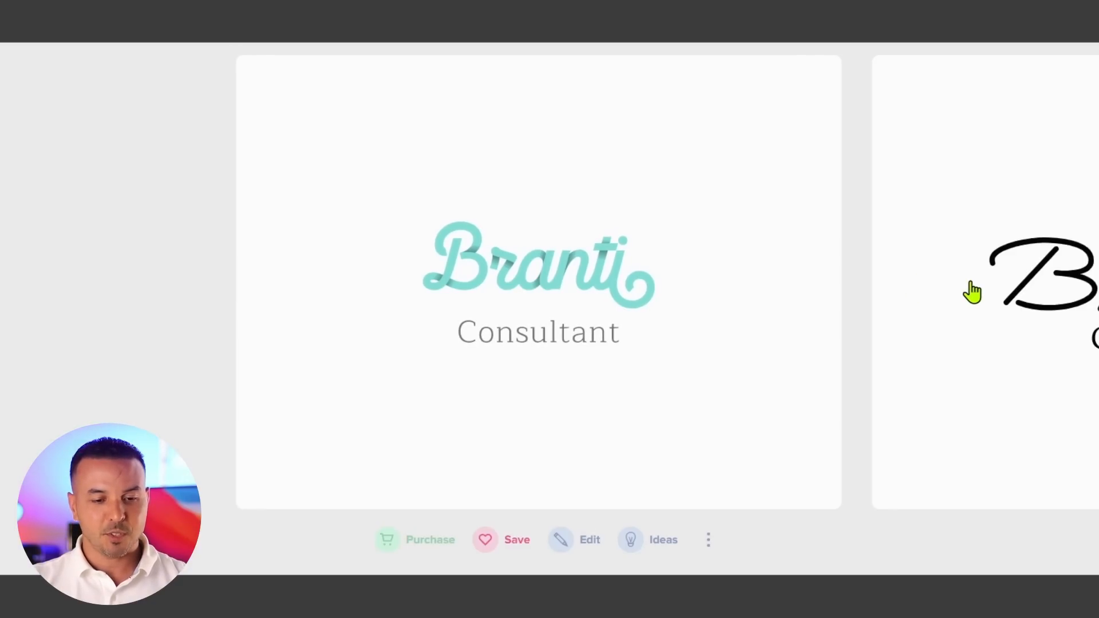
- Browse through the generated Branti Consultant logo designs one by one
{"action": "left_click", "coordinate": [972, 292]}
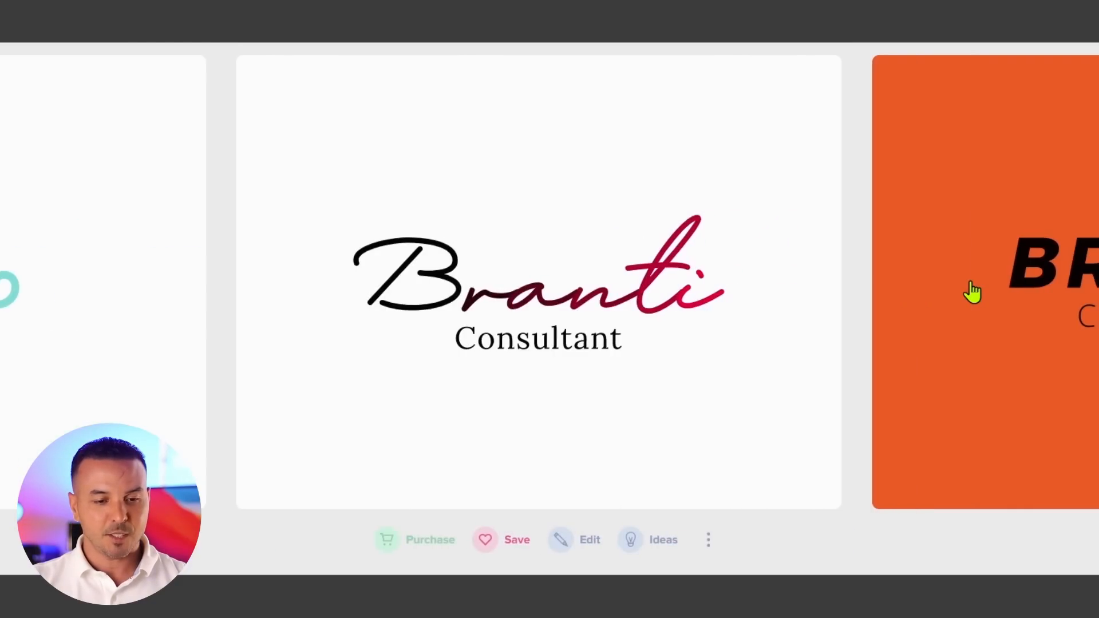
{"action": "left_click", "coordinate": [1017, 292]}
{"action": "left_click", "coordinate": [1050, 291]}
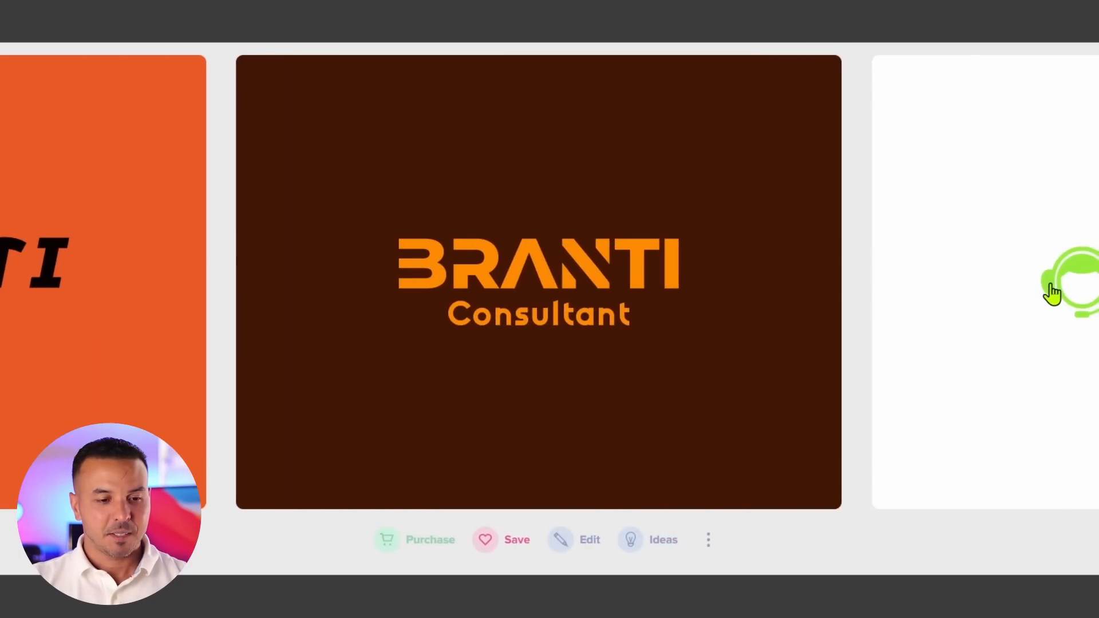
{"action": "left_click", "coordinate": [1046, 294]}
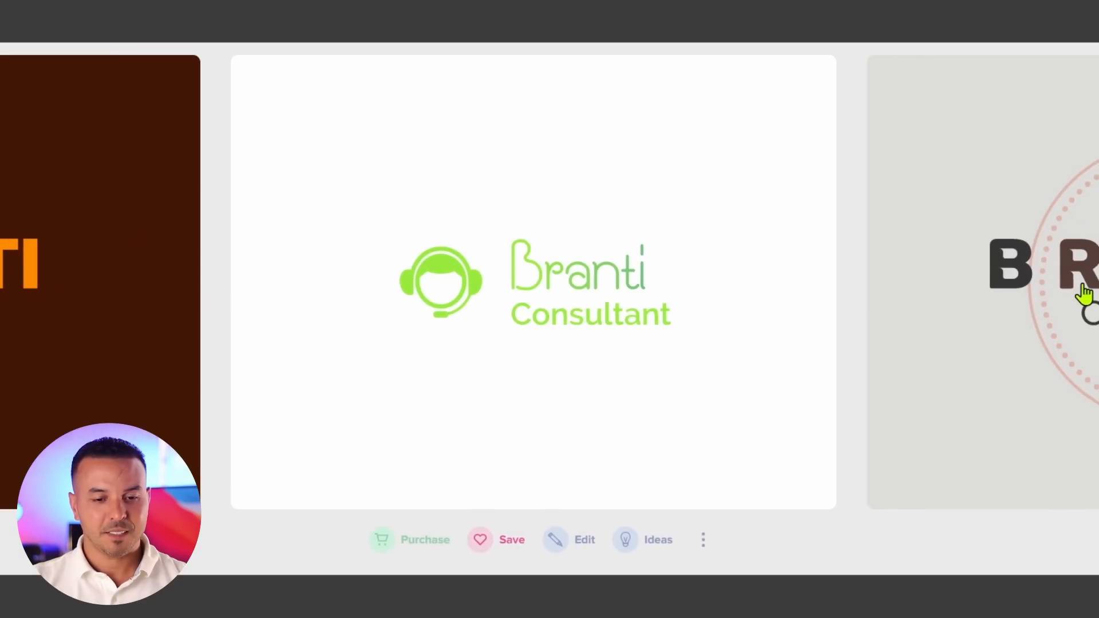
{"action": "left_click", "coordinate": [1084, 294]}
{"action": "left_click", "coordinate": [1077, 308]}
{"action": "left_click", "coordinate": [1076, 309]}
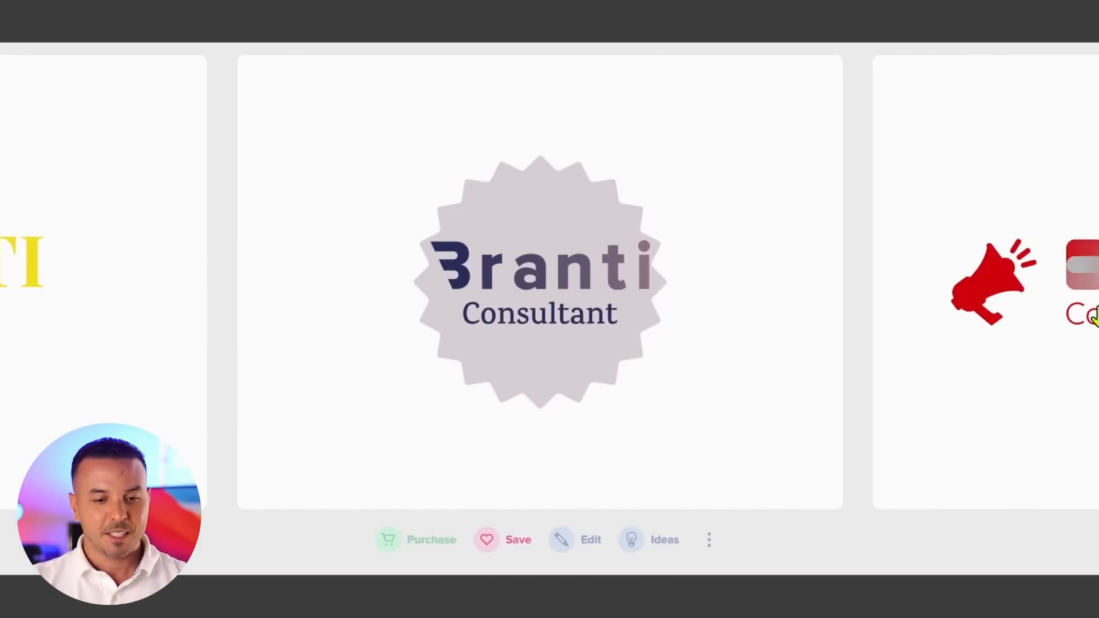
{"action": "left_click", "coordinate": [1093, 316]}
{"action": "left_click", "coordinate": [1093, 316]}
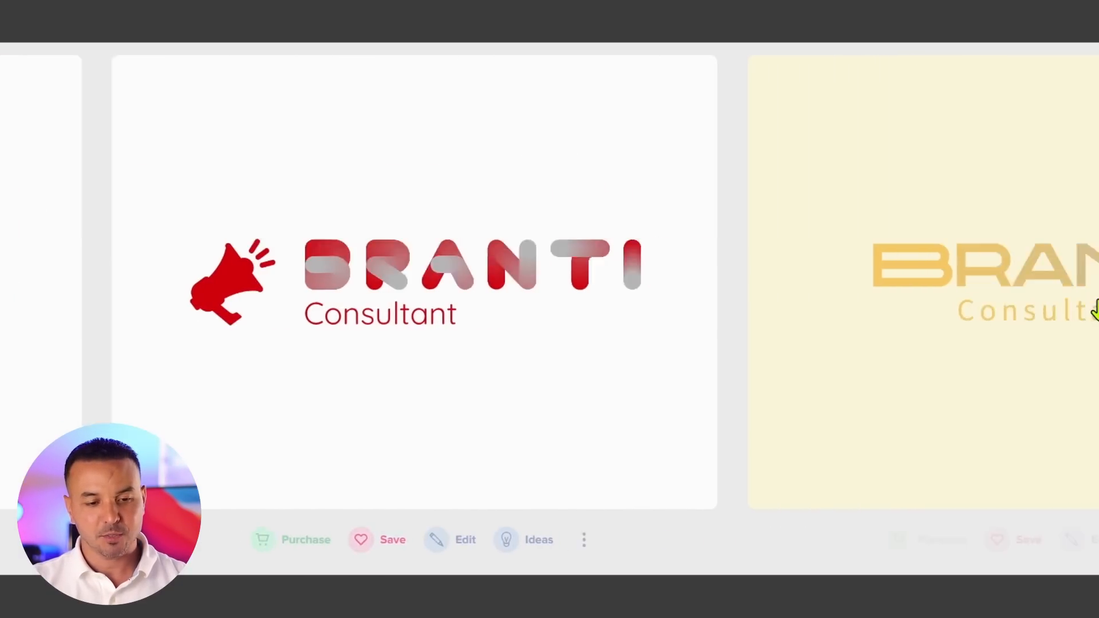
{"action": "left_click", "coordinate": [1093, 315]}
{"action": "left_click", "coordinate": [1094, 315]}
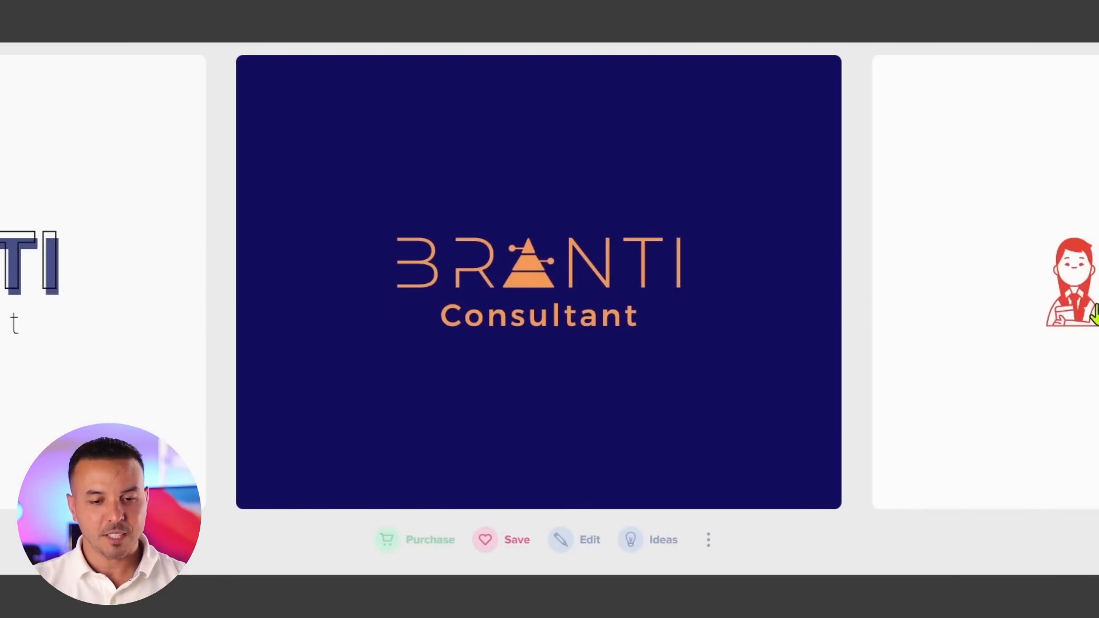
{"action": "left_click", "coordinate": [1093, 315]}
{"action": "left_click", "coordinate": [1094, 314]}
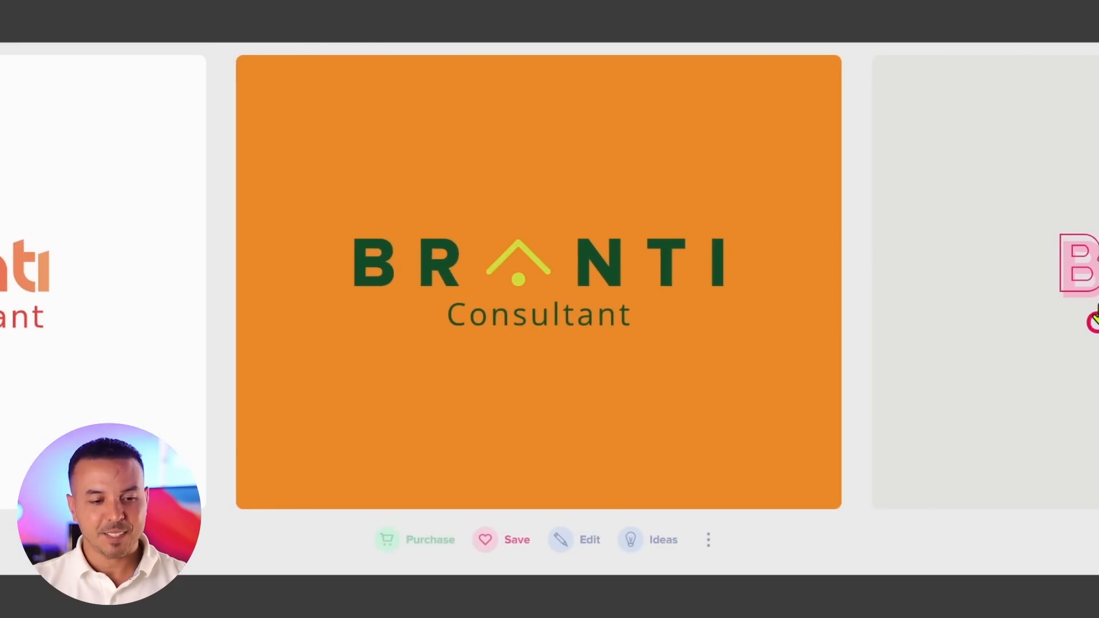
{"action": "left_click", "coordinate": [1094, 315]}
{"action": "left_click", "coordinate": [1094, 318]}
{"action": "left_click", "coordinate": [1094, 318]}
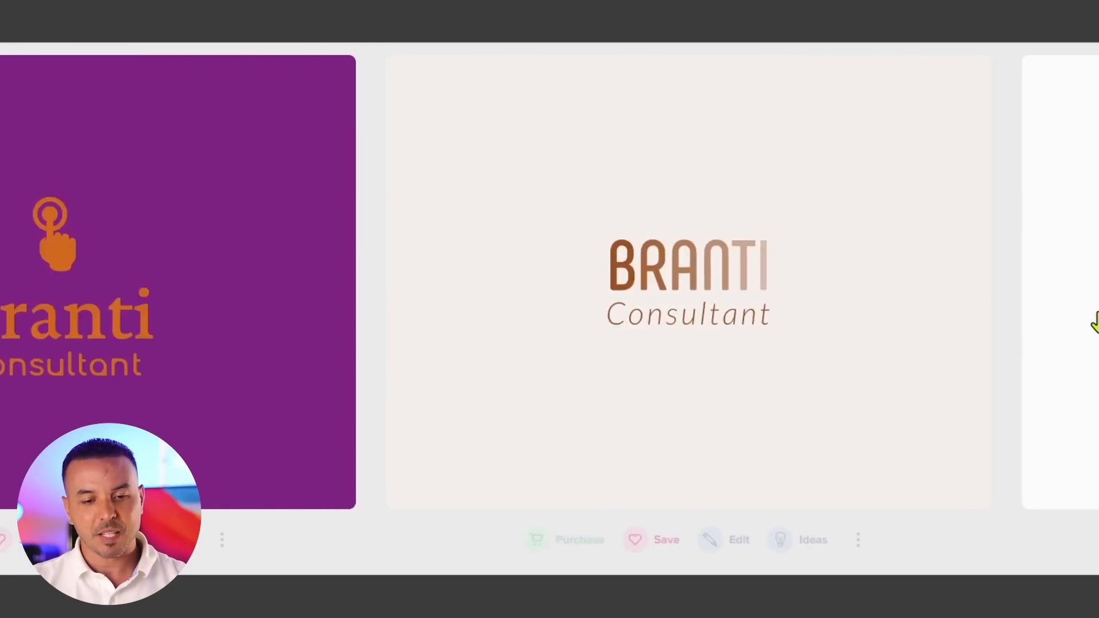
{"action": "left_click", "coordinate": [1071, 323]}
{"action": "left_click", "coordinate": [1091, 332]}
{"action": "left_click", "coordinate": [1093, 335]}
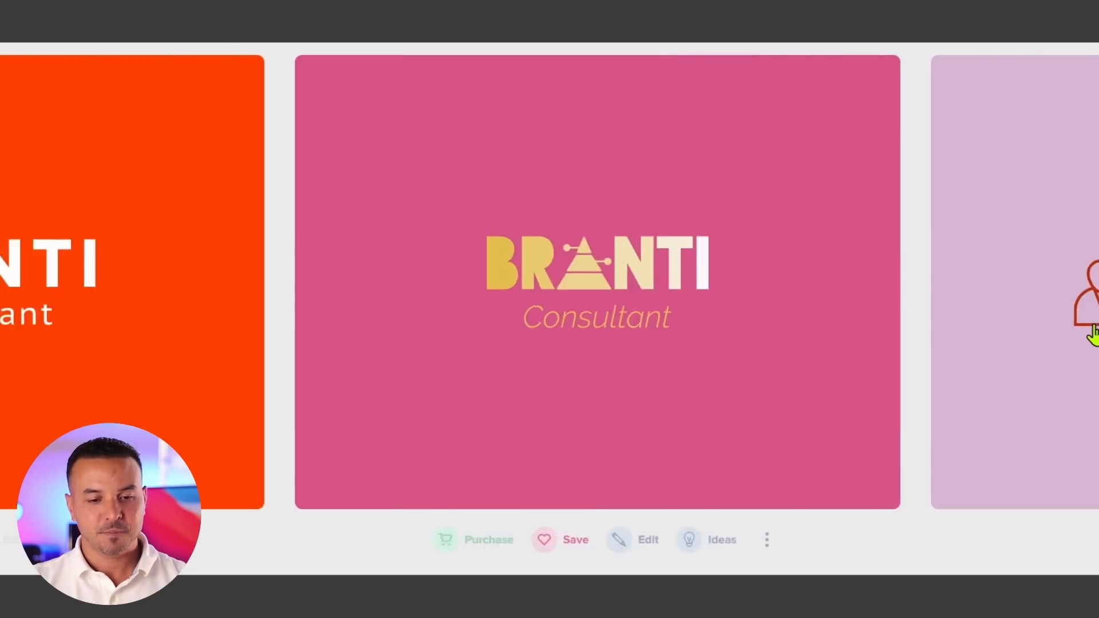
{"action": "left_click", "coordinate": [1093, 335]}
{"action": "left_click", "coordinate": [1093, 332]}
{"action": "left_click", "coordinate": [1093, 332]}
{"action": "left_click", "coordinate": [1093, 332]}
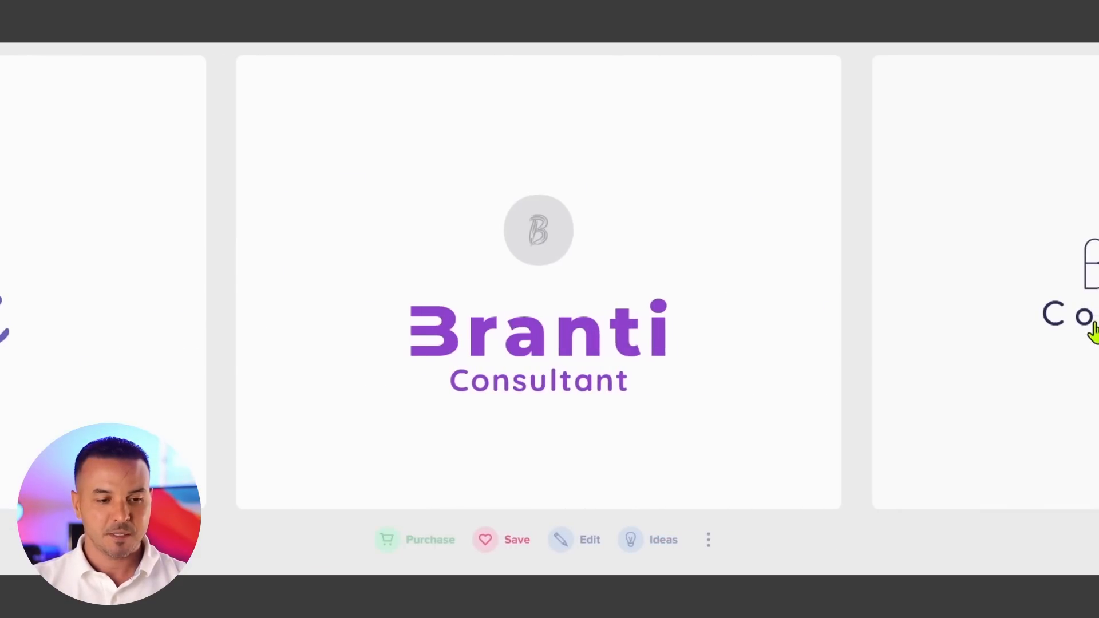
{"action": "left_click", "coordinate": [1093, 333]}
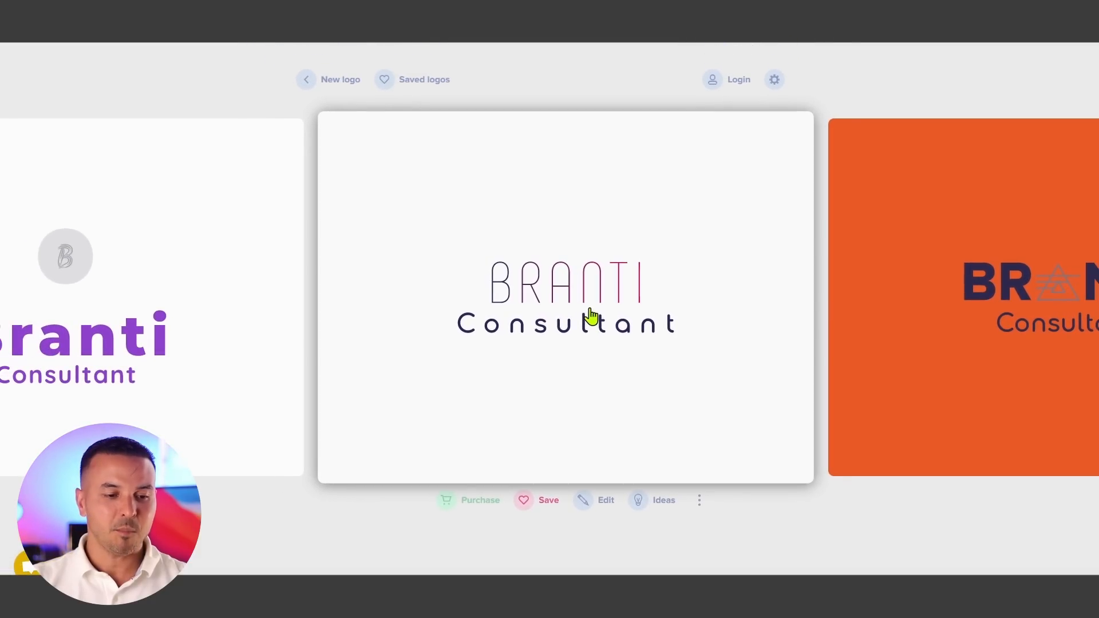
- Open the thin-line BRANTI logo and scroll through its brand mockups and brand colors
{"action": "left_click", "coordinate": [591, 316]}
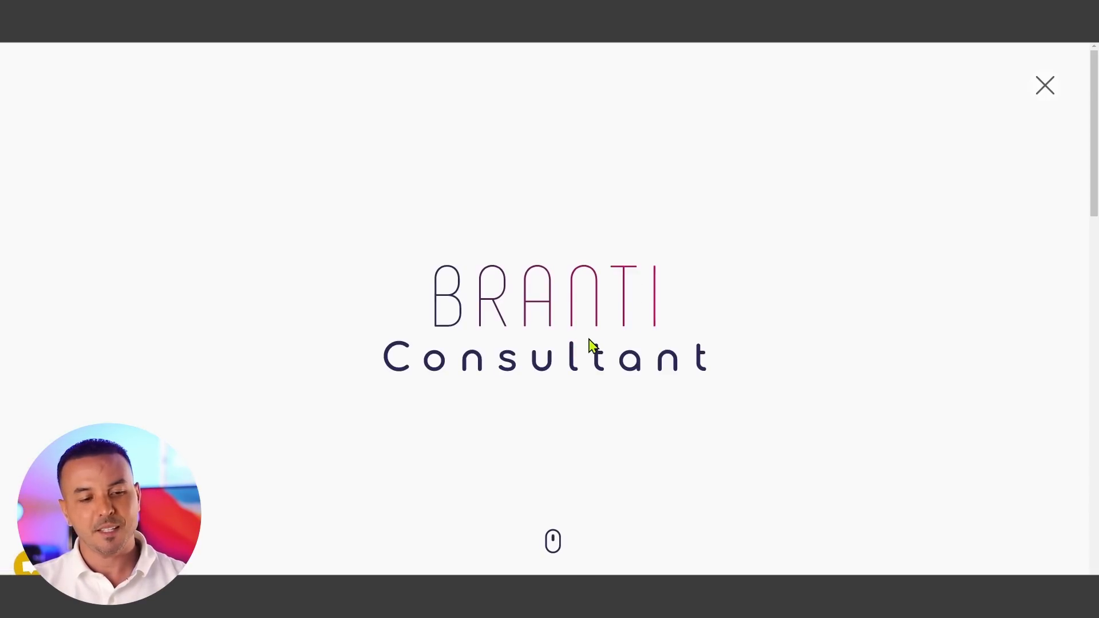
{"action": "scroll", "coordinate": [593, 347], "scroll_direction": "down", "scroll_amount": 1}
{"action": "scroll", "coordinate": [592, 346], "scroll_direction": "down", "scroll_amount": 8}
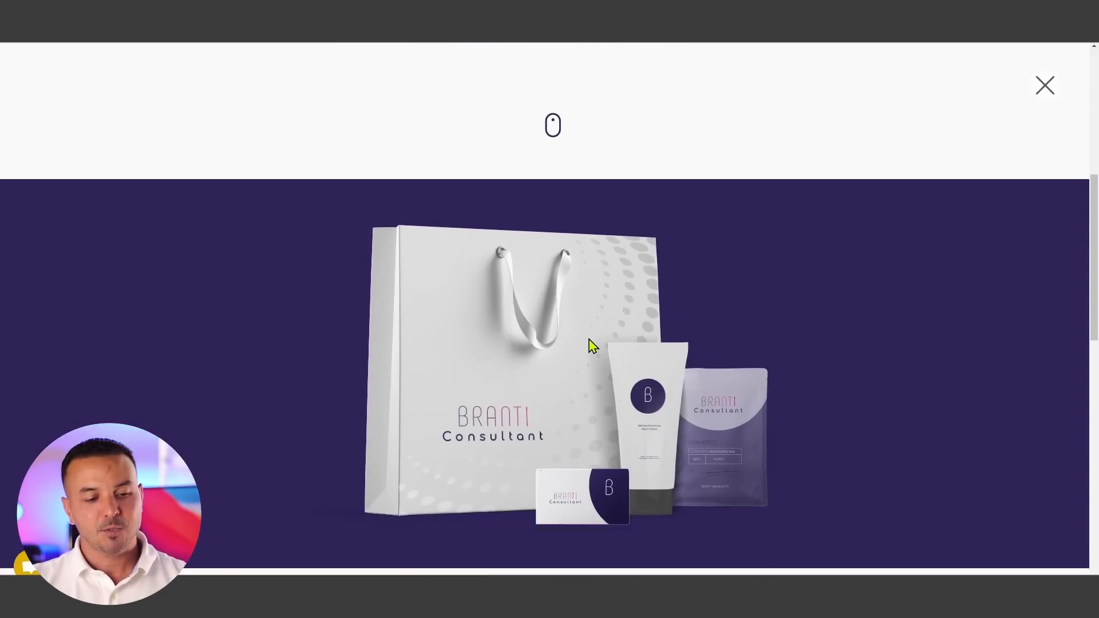
{"action": "scroll", "coordinate": [592, 346], "scroll_direction": "down", "scroll_amount": 3}
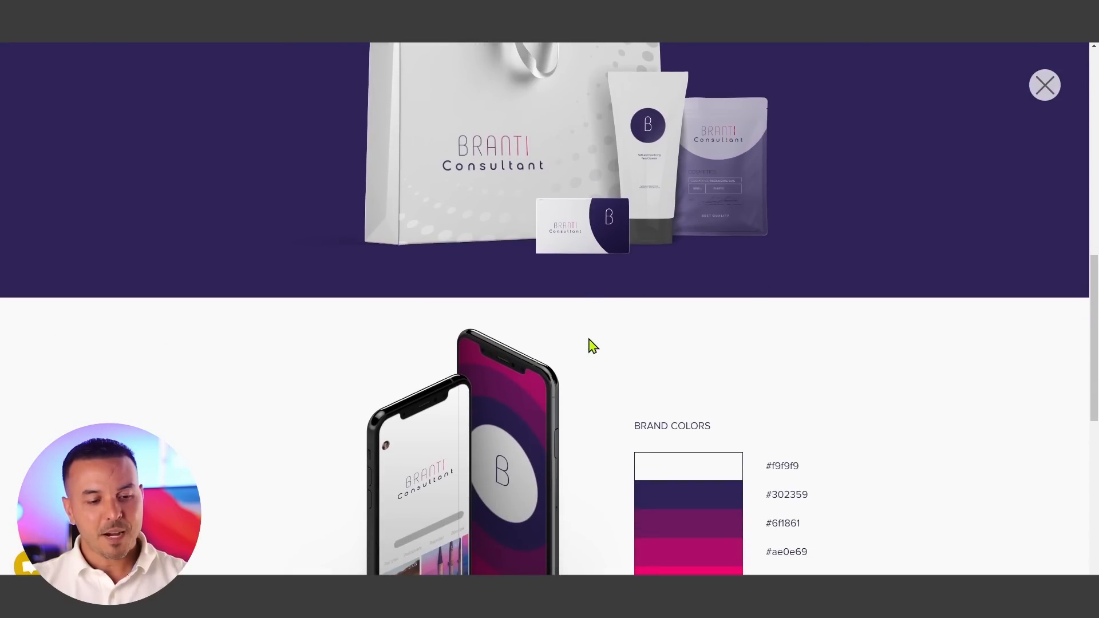
{"action": "scroll", "coordinate": [592, 346], "scroll_direction": "down", "scroll_amount": 4}
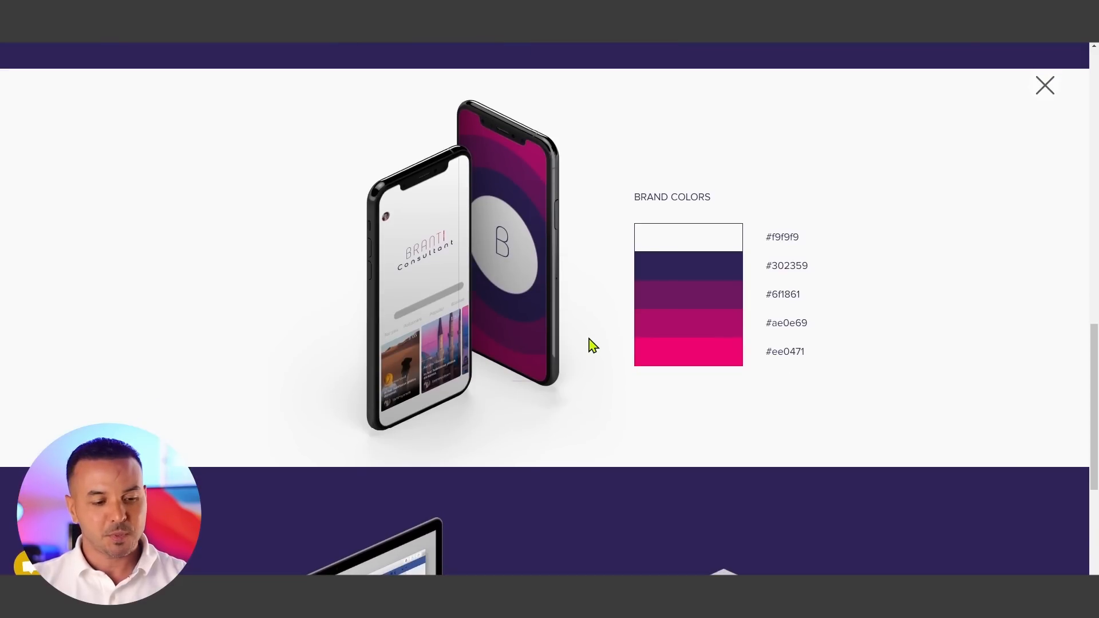
{"action": "scroll", "coordinate": [592, 346], "scroll_direction": "down", "scroll_amount": 6}
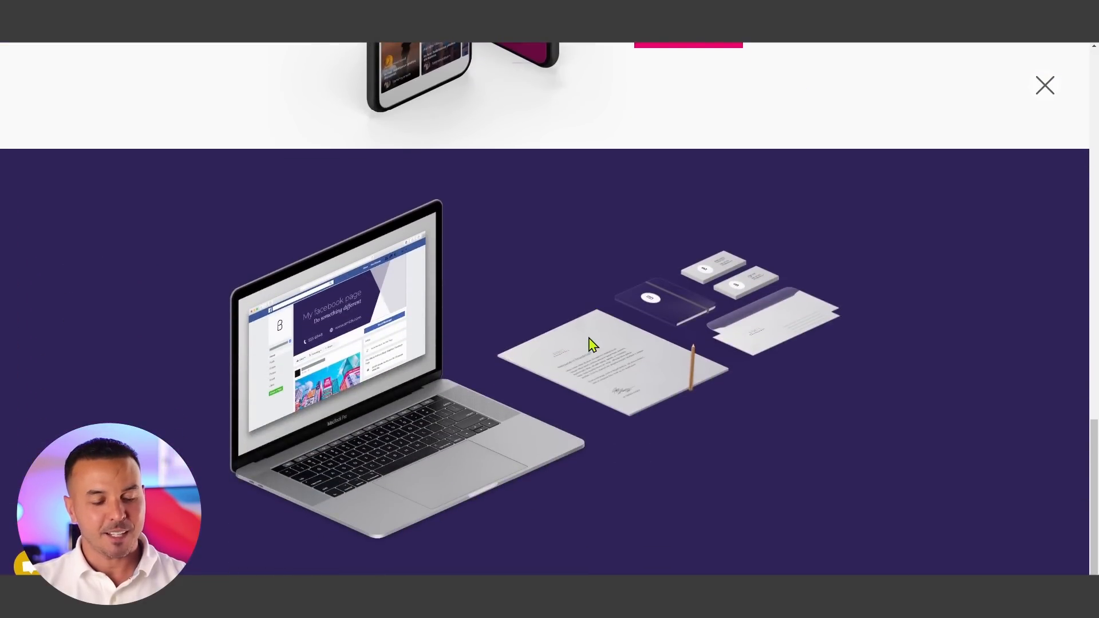
{"action": "scroll", "coordinate": [593, 346], "scroll_direction": "up", "scroll_amount": 10}
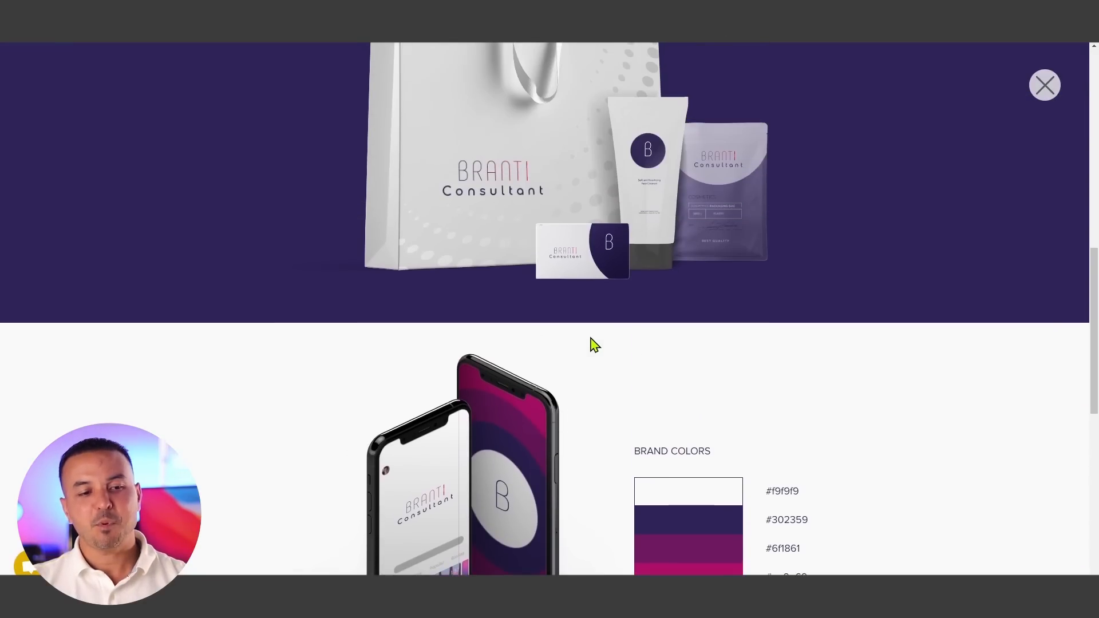
{"action": "scroll", "coordinate": [593, 345], "scroll_direction": "up", "scroll_amount": 3}
{"action": "scroll", "coordinate": [595, 344], "scroll_direction": "up", "scroll_amount": 2}
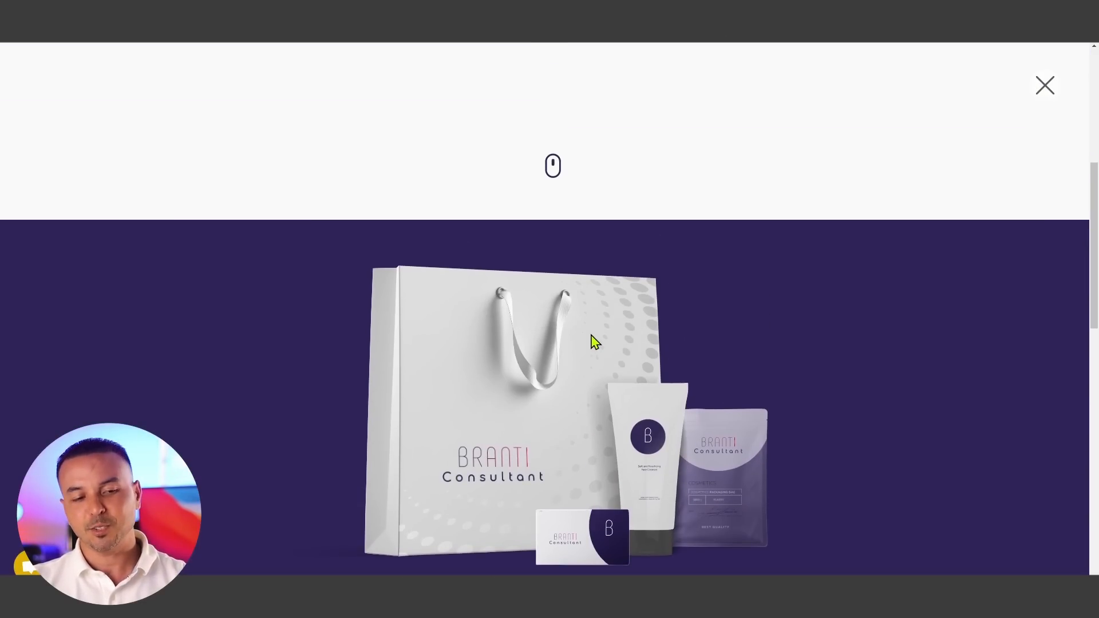
{"action": "scroll", "coordinate": [595, 341], "scroll_direction": "up", "scroll_amount": 6}
{"action": "scroll", "coordinate": [598, 342], "scroll_direction": "down", "scroll_amount": 3}
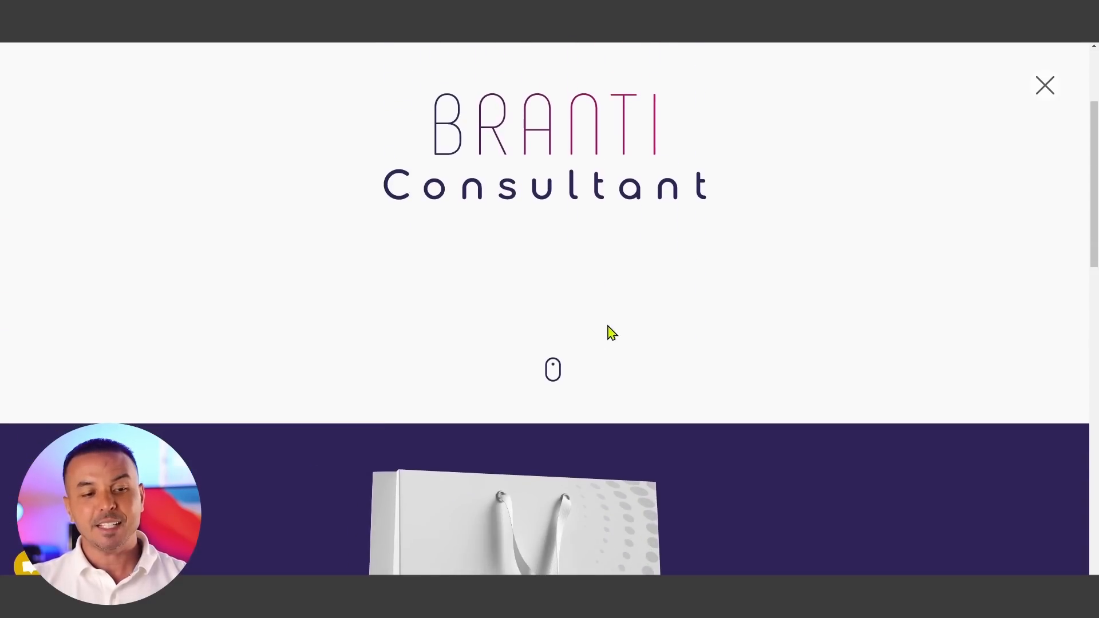